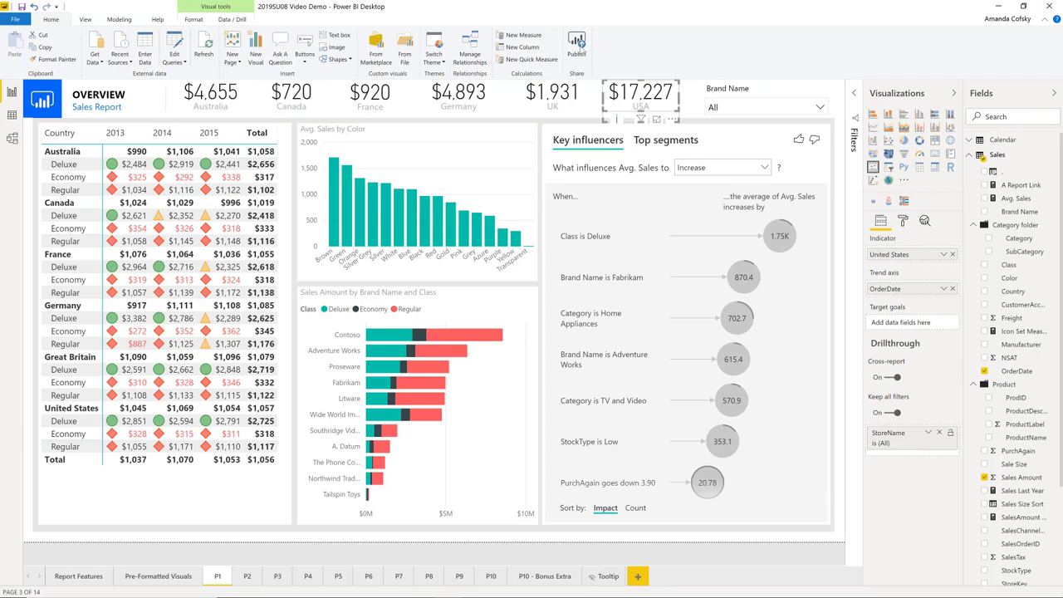
# Show the Selection pane and select the header card groups, including Group 6 and Canada, to identify them on the page
pyautogui.click(86, 19)
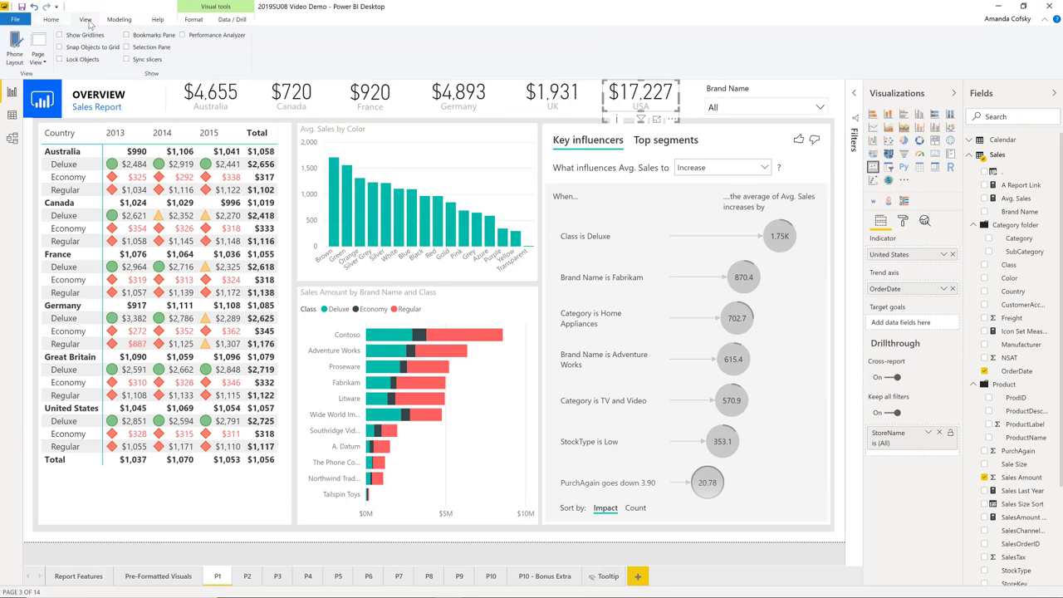
pyautogui.click(127, 47)
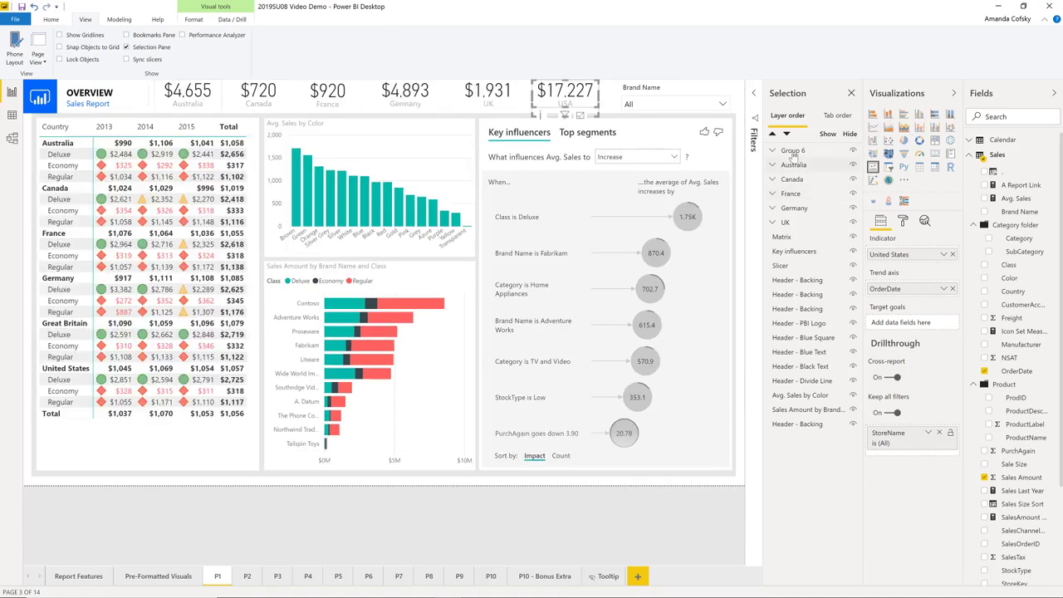
pyautogui.click(794, 151)
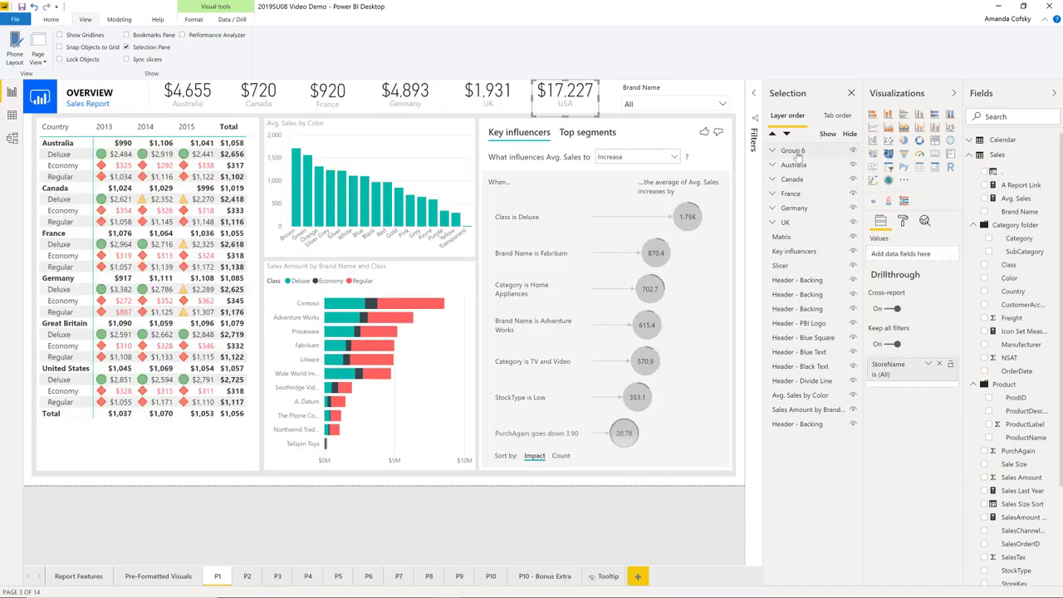
pyautogui.click(799, 179)
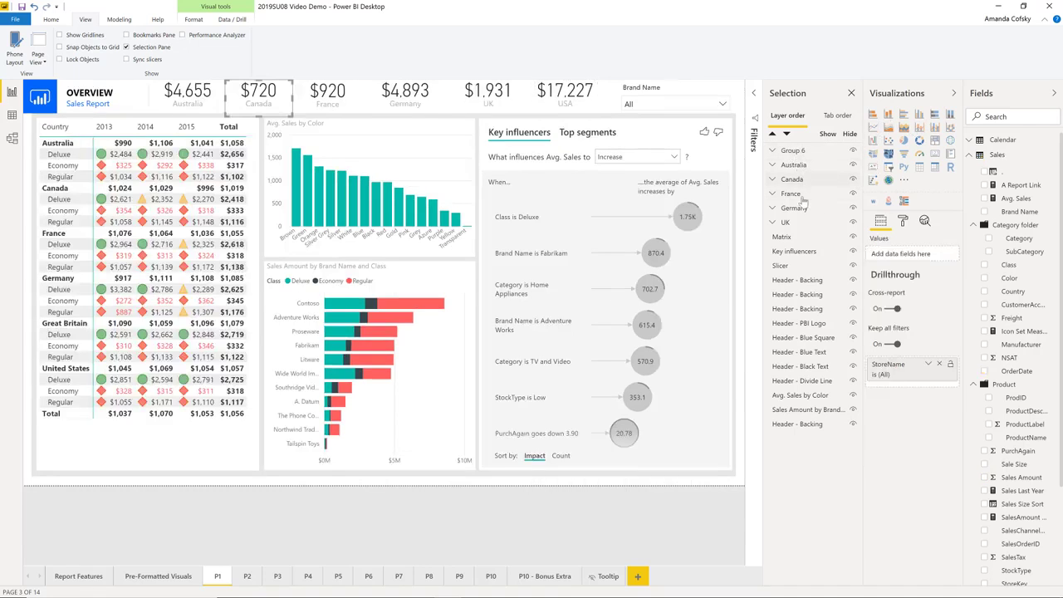
pyautogui.click(802, 209)
pyautogui.click(802, 213)
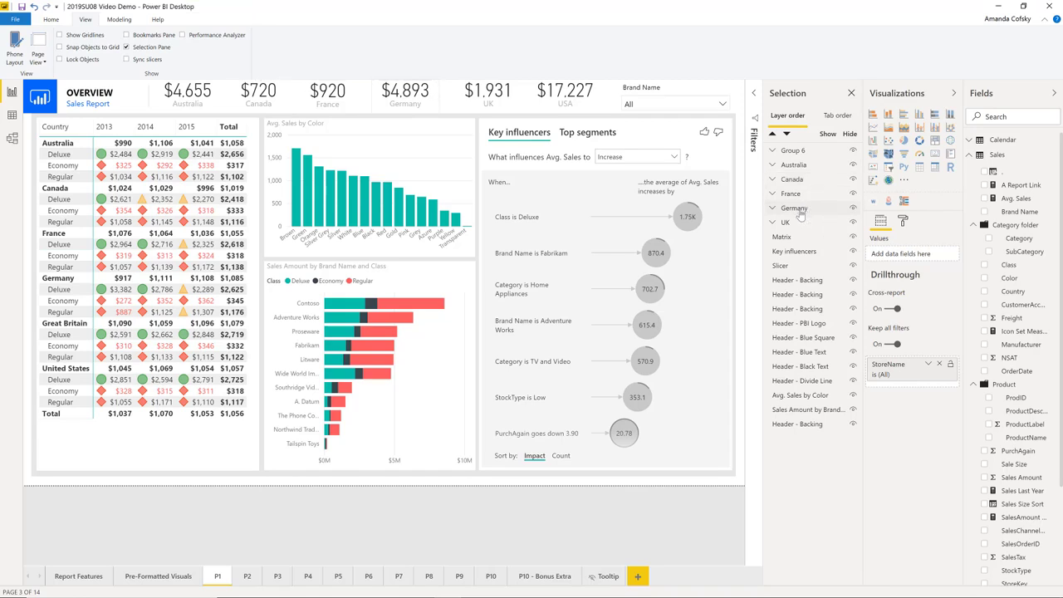
# Rename Group 6 as USA
pyautogui.doubleClick(793, 150)
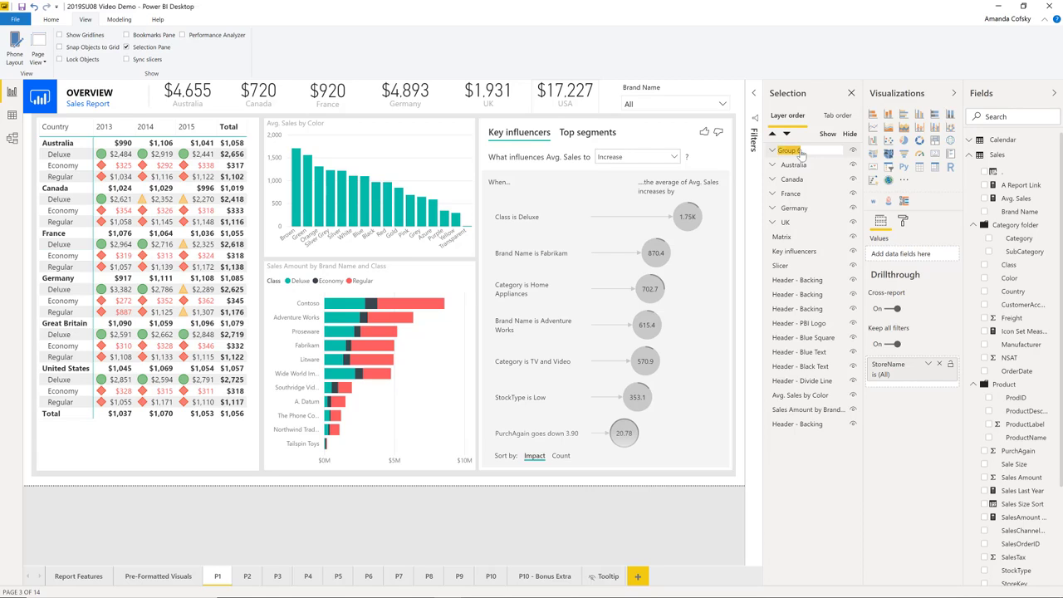
pyautogui.write('USA')
pyautogui.press('Return')
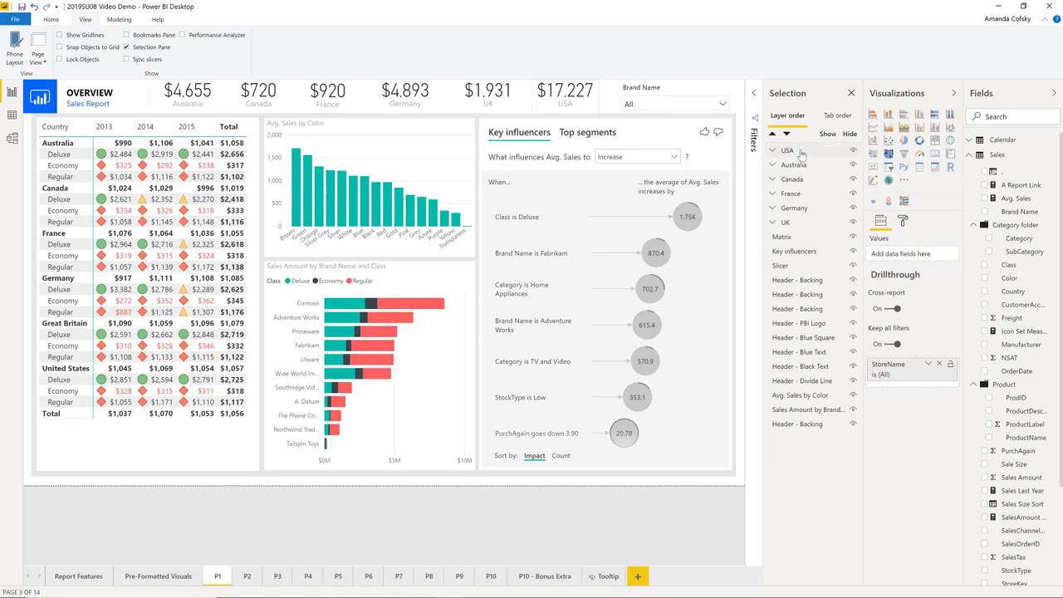
# Hide the USA group, show it again, and expand it to list its member visuals
pyautogui.click(853, 152)
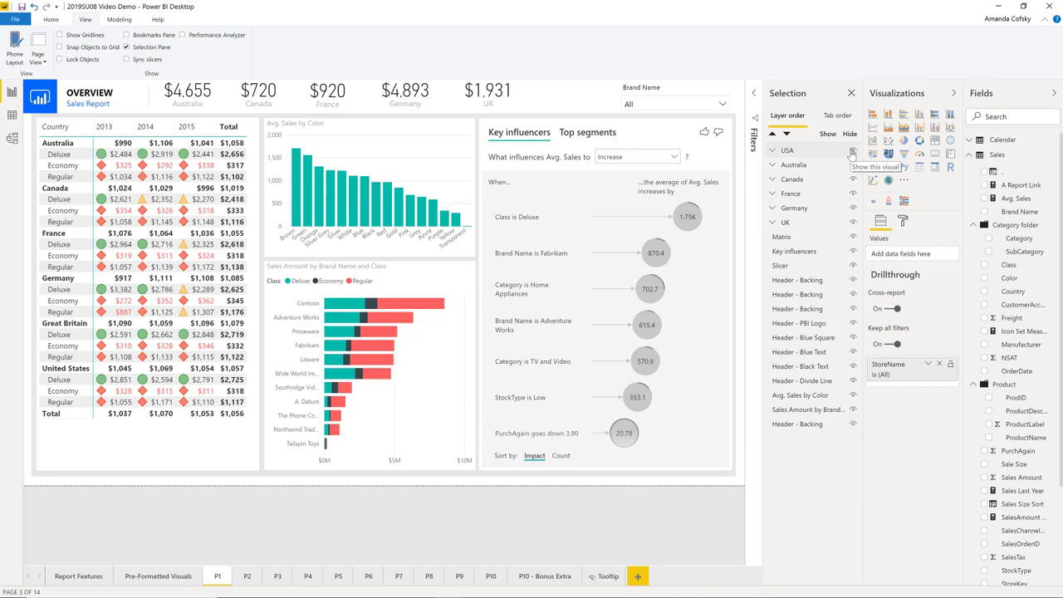
pyautogui.click(852, 153)
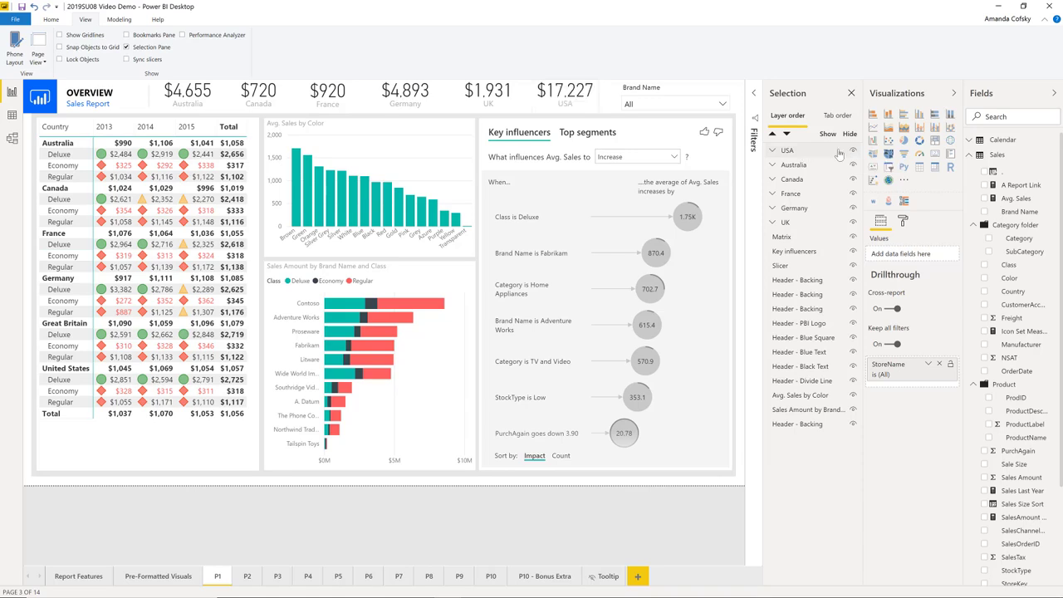
pyautogui.click(796, 153)
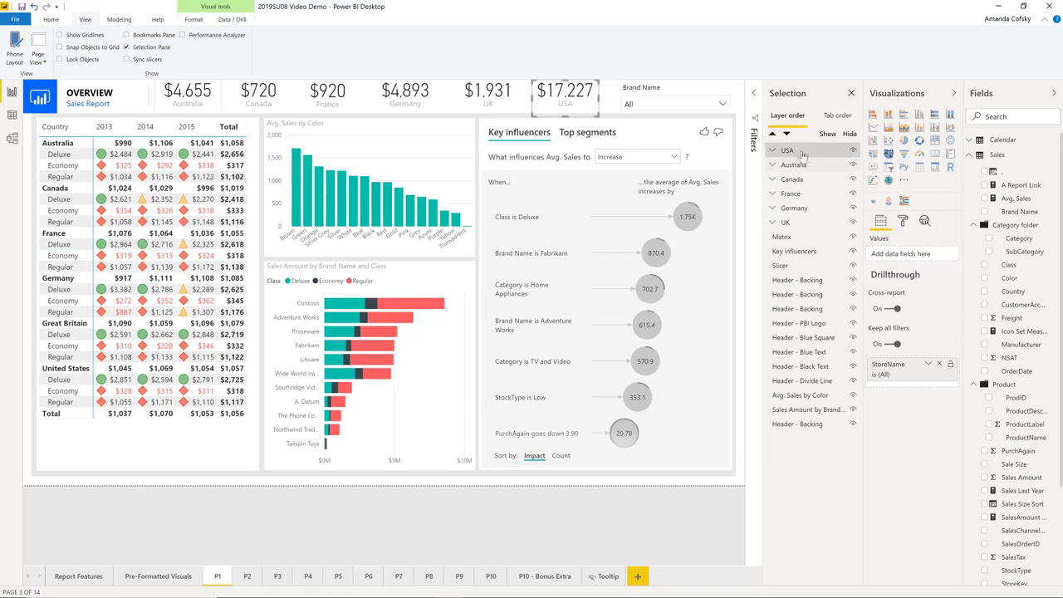
pyautogui.click(773, 152)
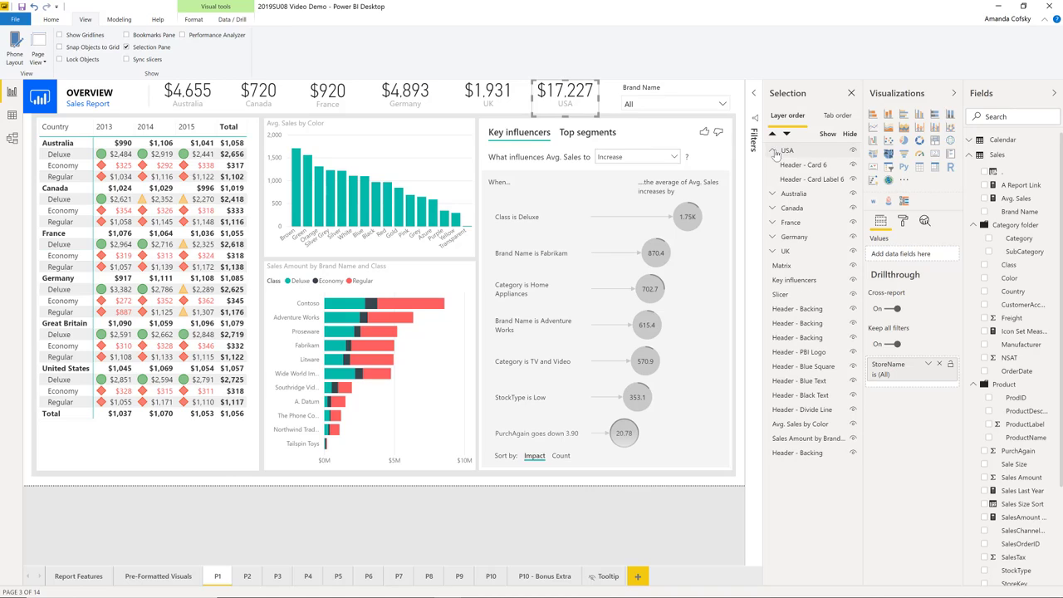
# Hide Header - Card 6 inside the USA group, toggle the whole group's visibility, and show the card again
pyautogui.click(853, 166)
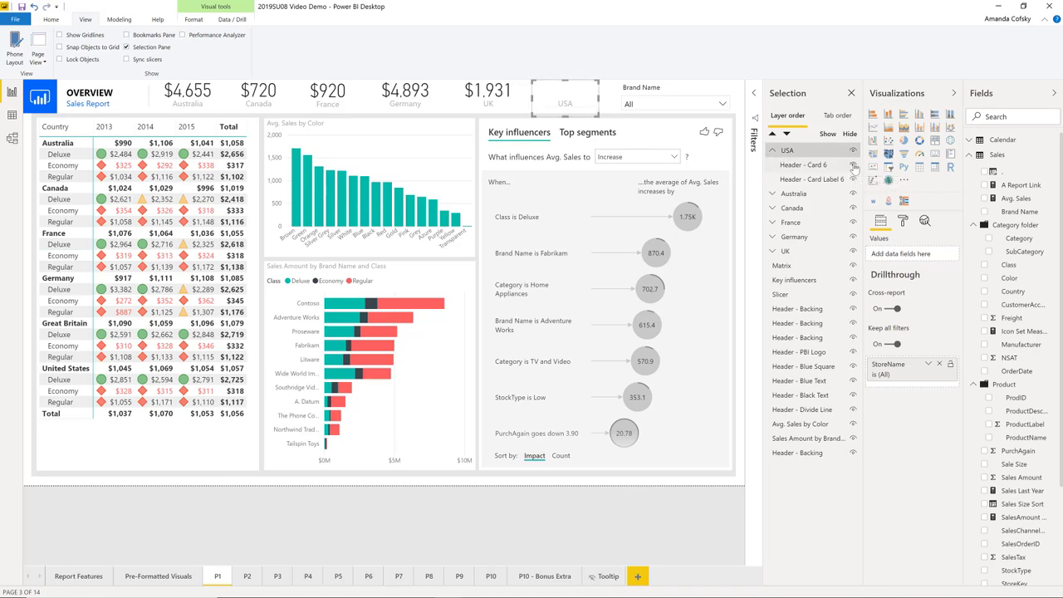
pyautogui.click(853, 166)
pyautogui.click(853, 166)
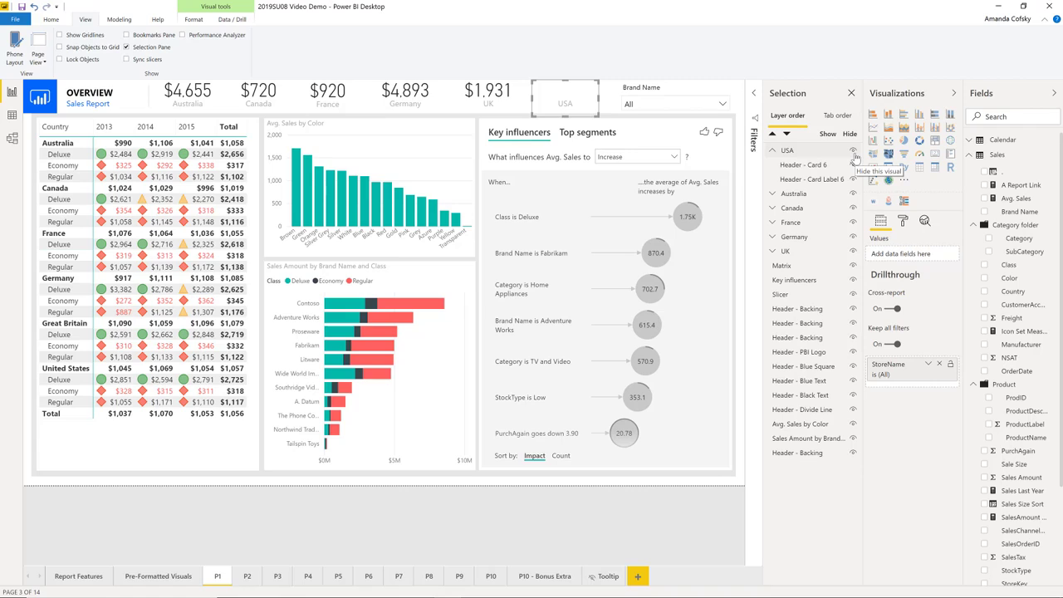
pyautogui.click(847, 155)
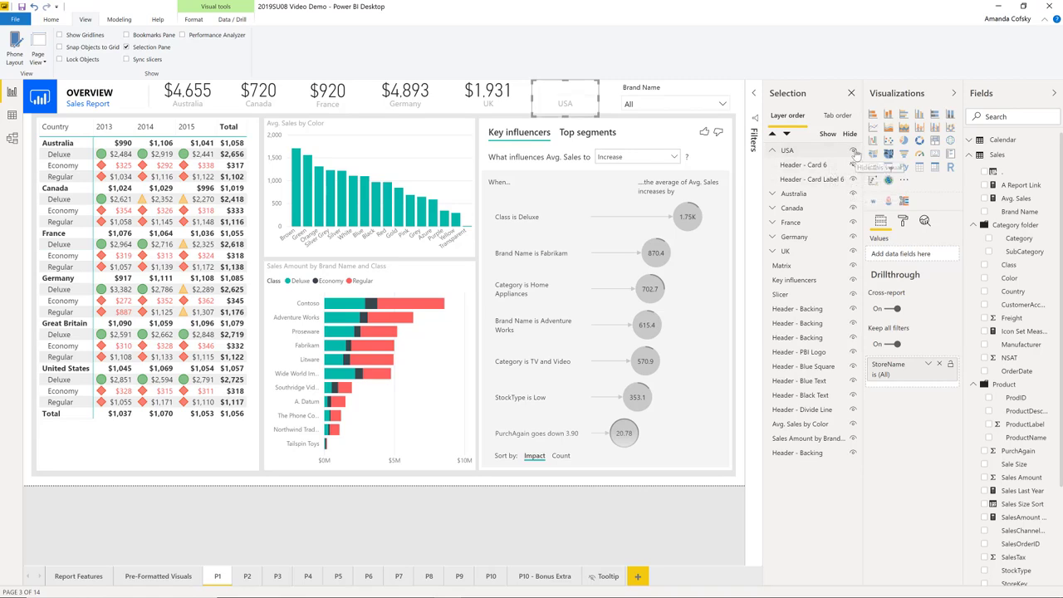
pyautogui.click(856, 154)
pyautogui.click(852, 154)
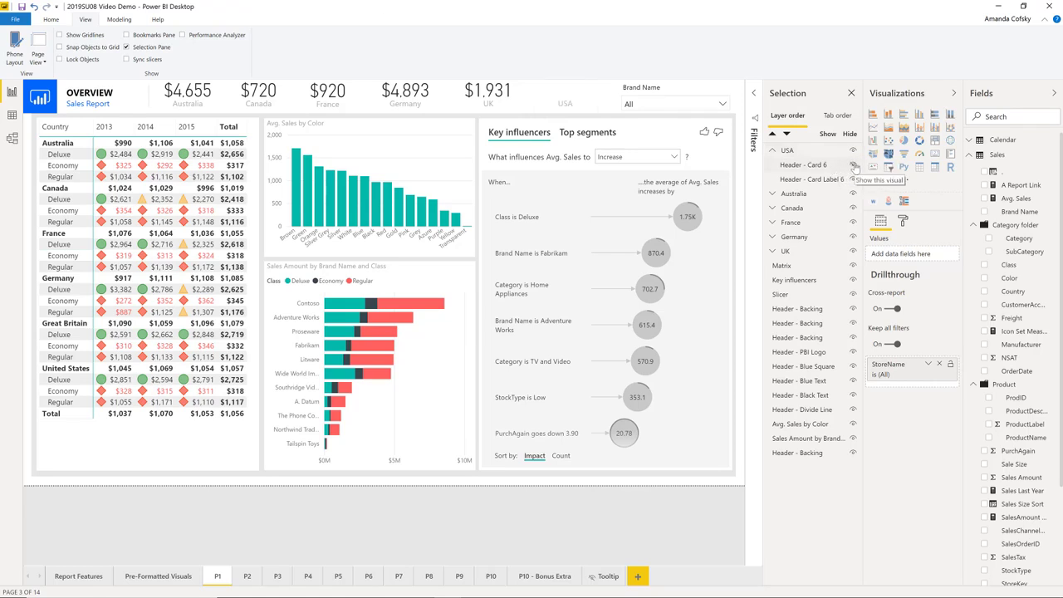
pyautogui.click(852, 165)
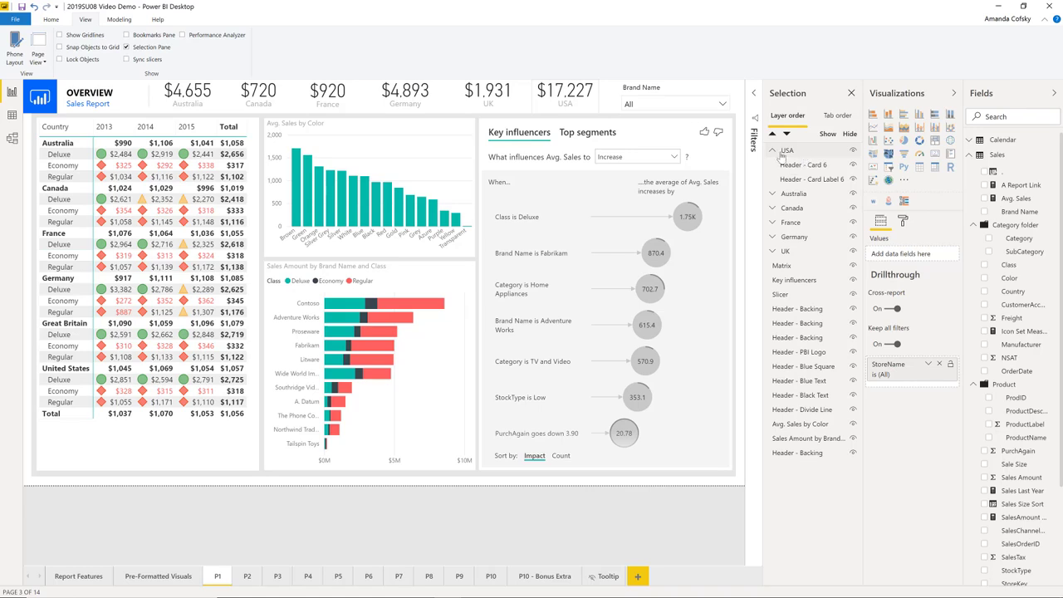
# Collapse the USA group and combine the USA, Australia, Canada, France and Germany groups into one parent group
pyautogui.click(777, 162)
pyautogui.click(774, 156)
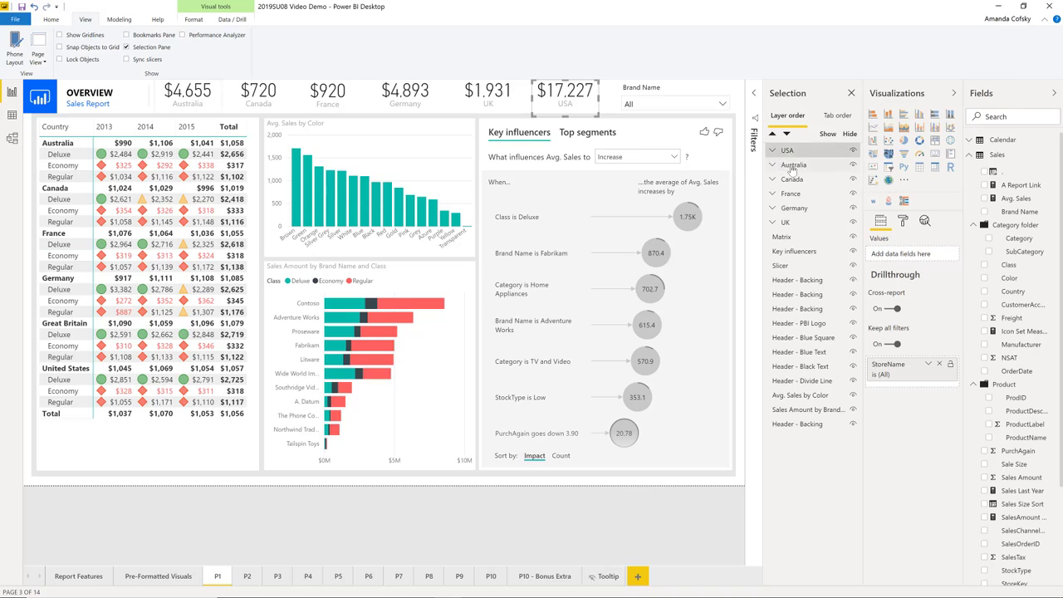
pyautogui.keyDown('ctrl'); pyautogui.click(793, 166); pyautogui.keyUp('ctrl')
pyautogui.keyDown('ctrl'); pyautogui.click(799, 196); pyautogui.keyUp('ctrl')
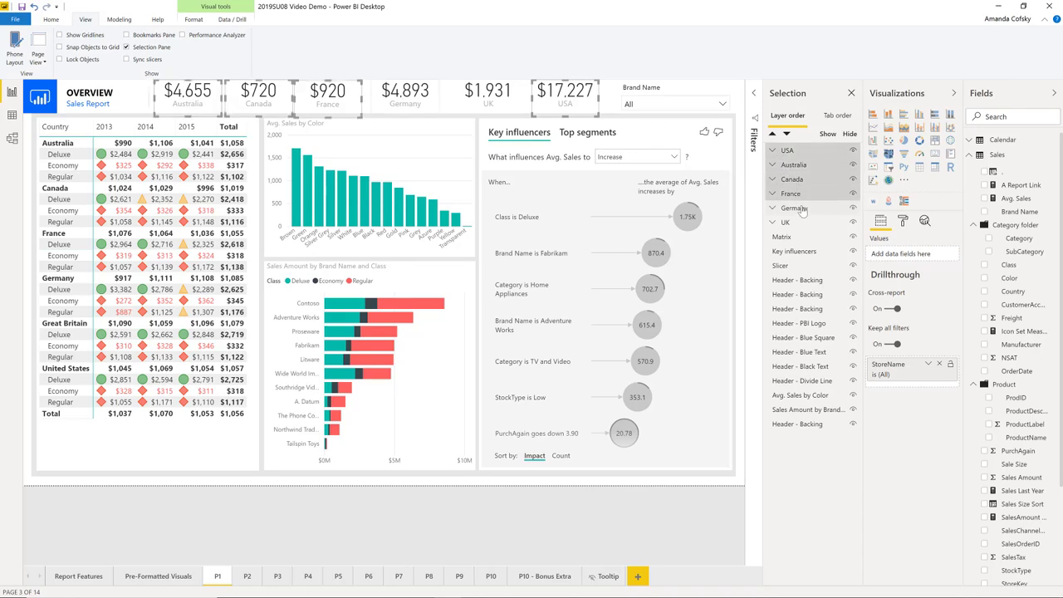
pyautogui.keyDown('ctrl'); pyautogui.click(800, 209); pyautogui.keyUp('ctrl')
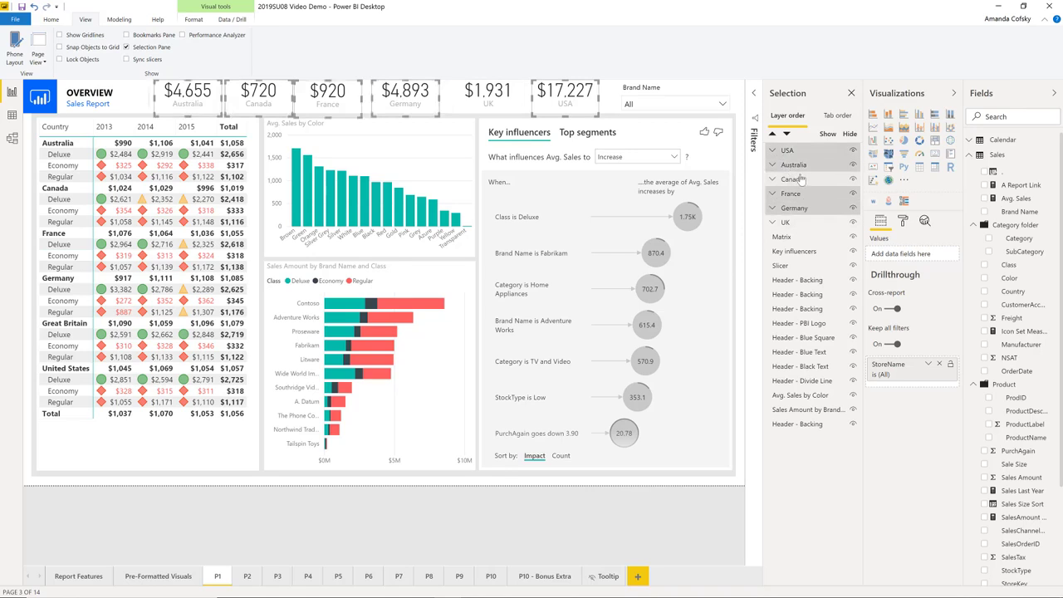
pyautogui.rightClick(552, 96)
pyautogui.moveTo(582, 101)
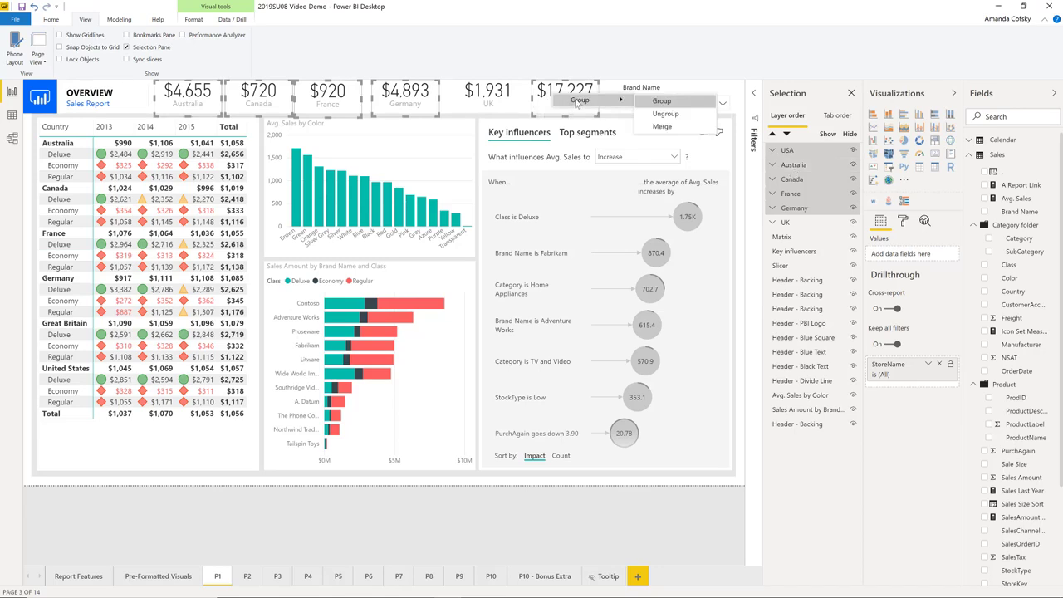
pyautogui.click(654, 103)
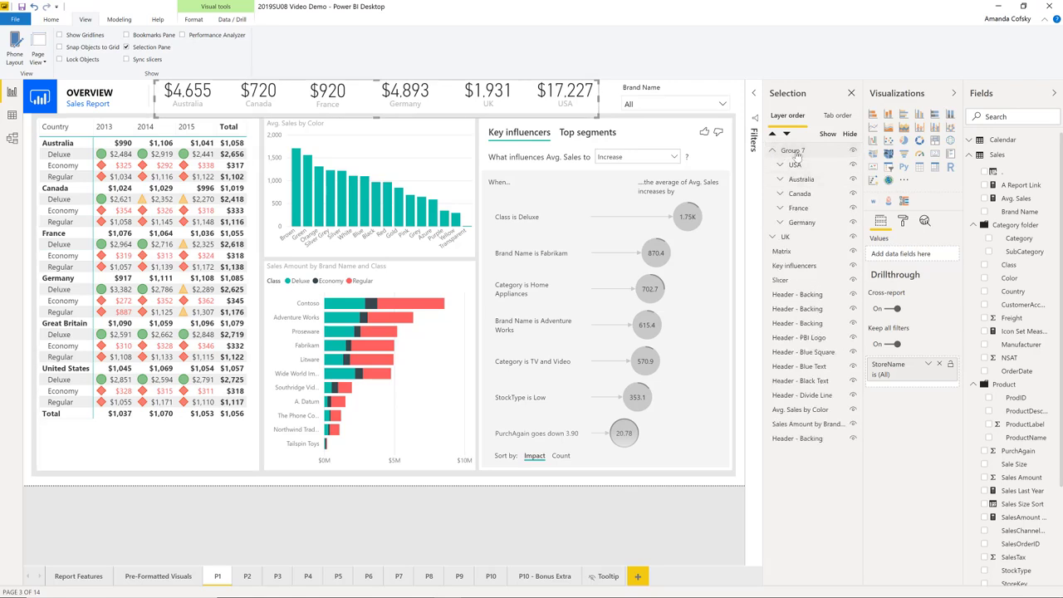
# Merge the UK group into the Germany group nested in the new parent group
pyautogui.click(793, 153)
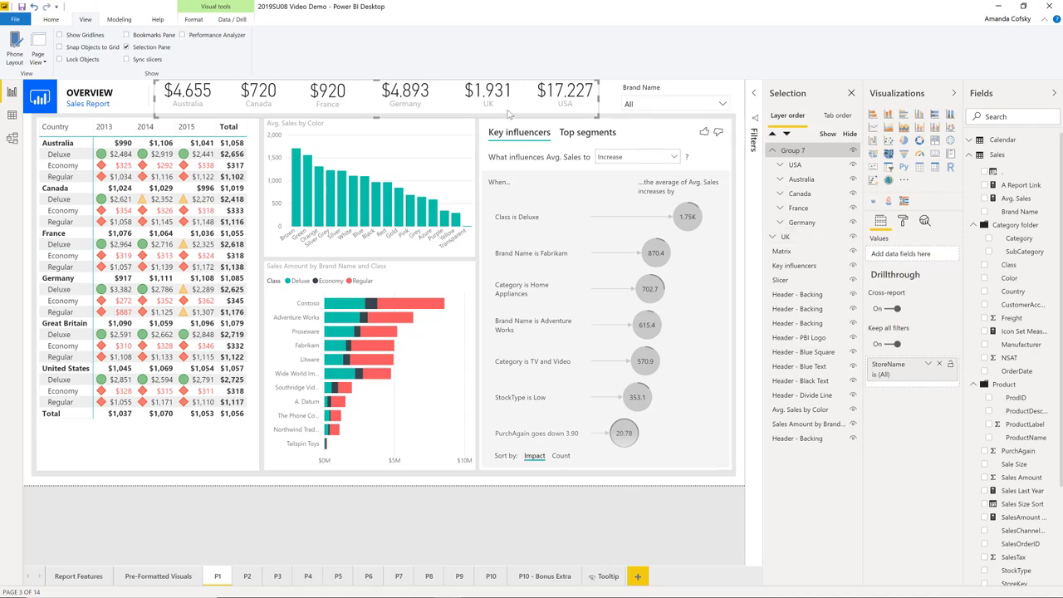
pyautogui.click(404, 93)
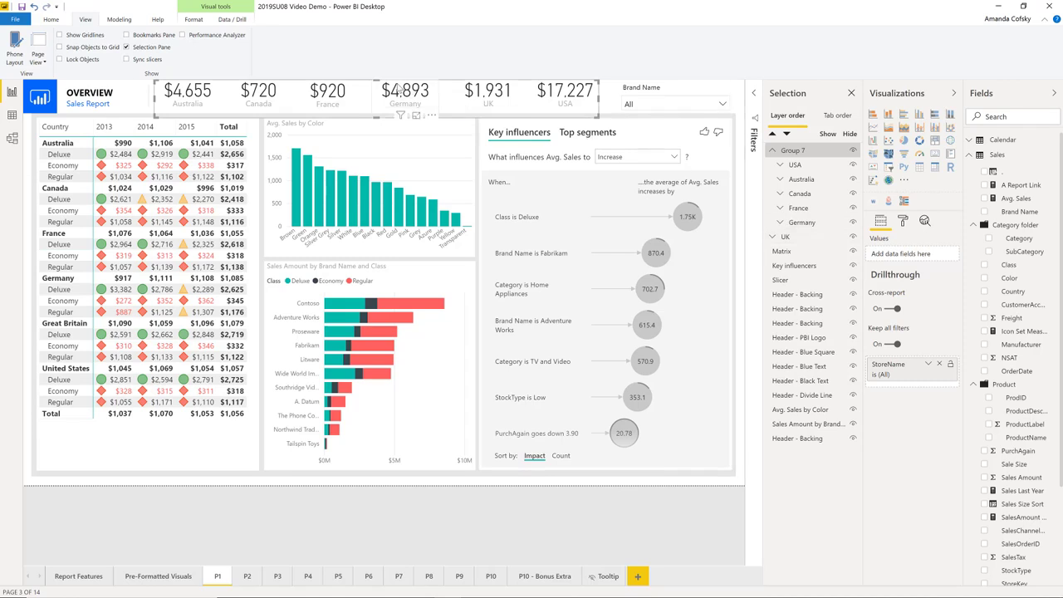
pyautogui.keyDown('ctrl'); pyautogui.click(500, 94); pyautogui.keyUp('ctrl')
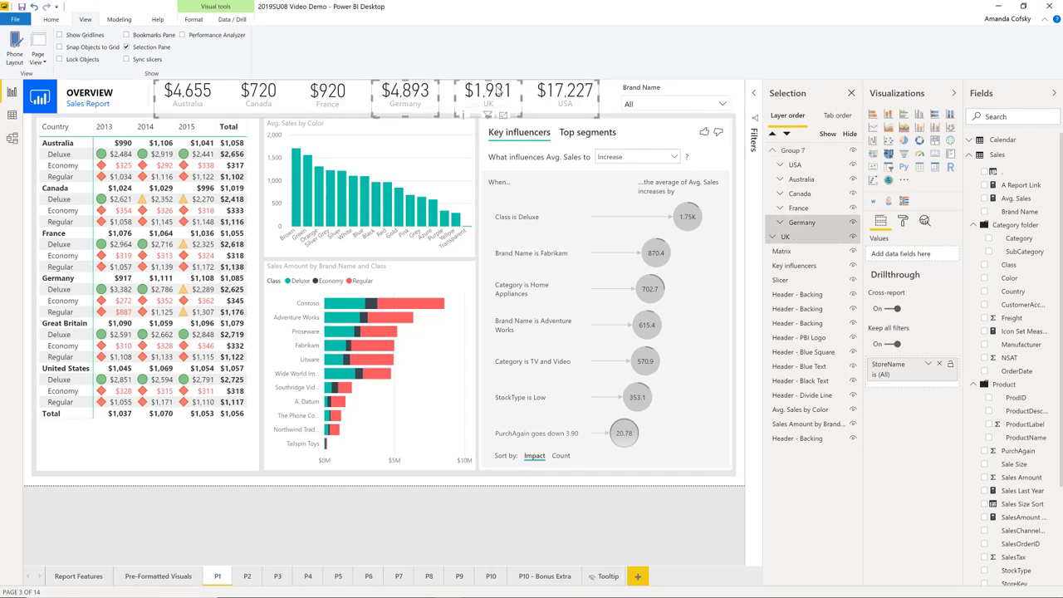
pyautogui.rightClick(497, 89)
pyautogui.moveTo(540, 93)
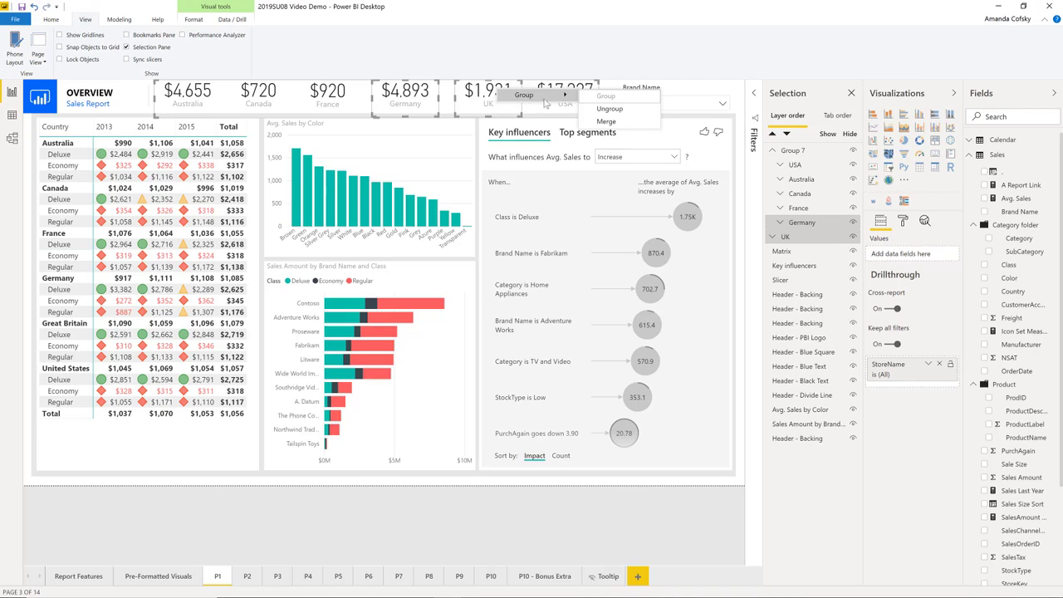
pyautogui.click(608, 122)
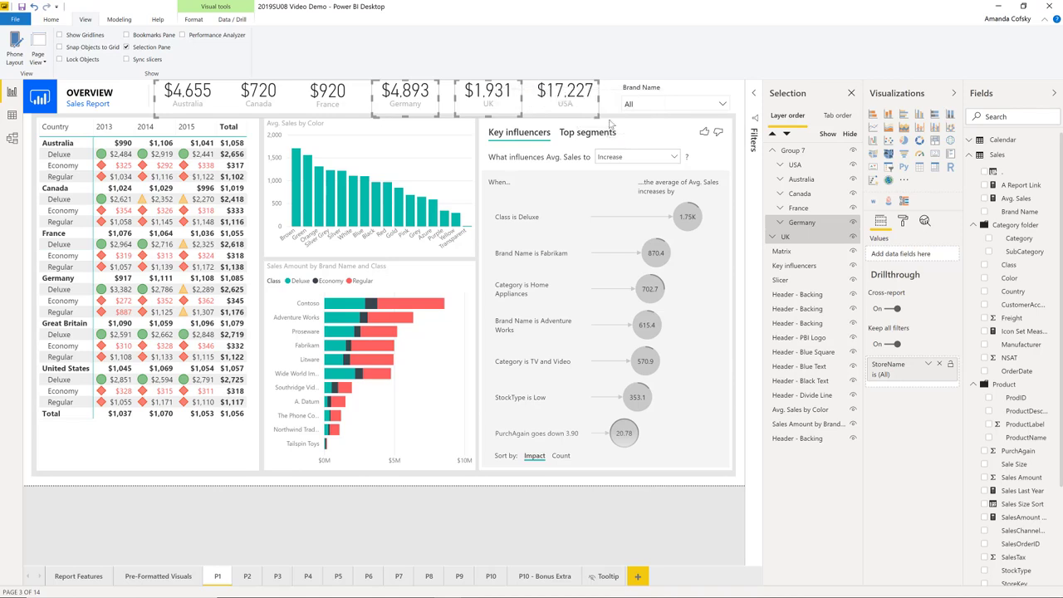
# Expand the merged Germany group to check its cards and labels, and collapse it again
pyautogui.click(780, 224)
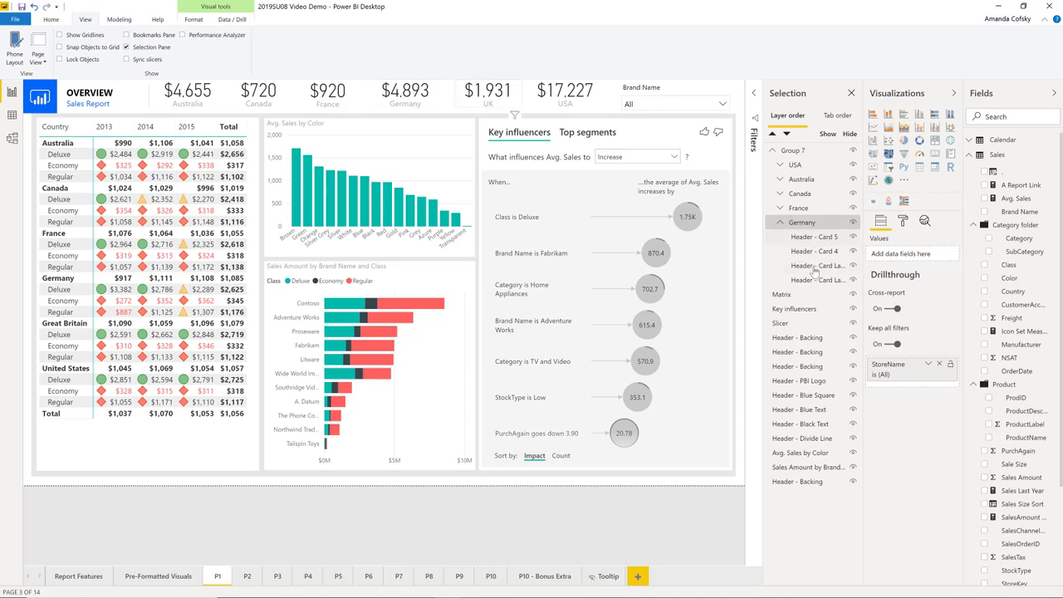
pyautogui.click(780, 223)
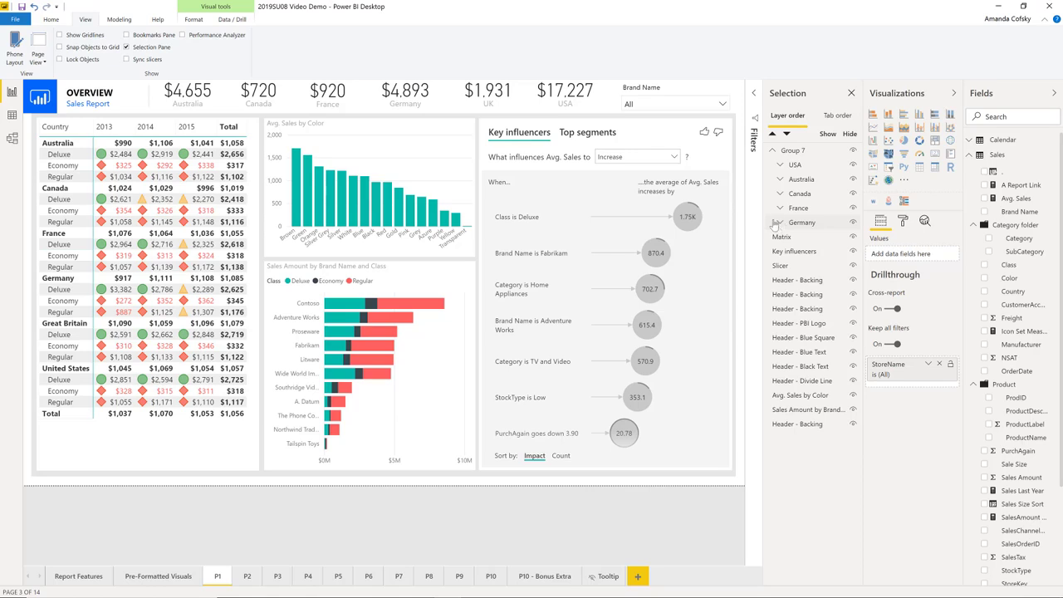
pyautogui.click(782, 224)
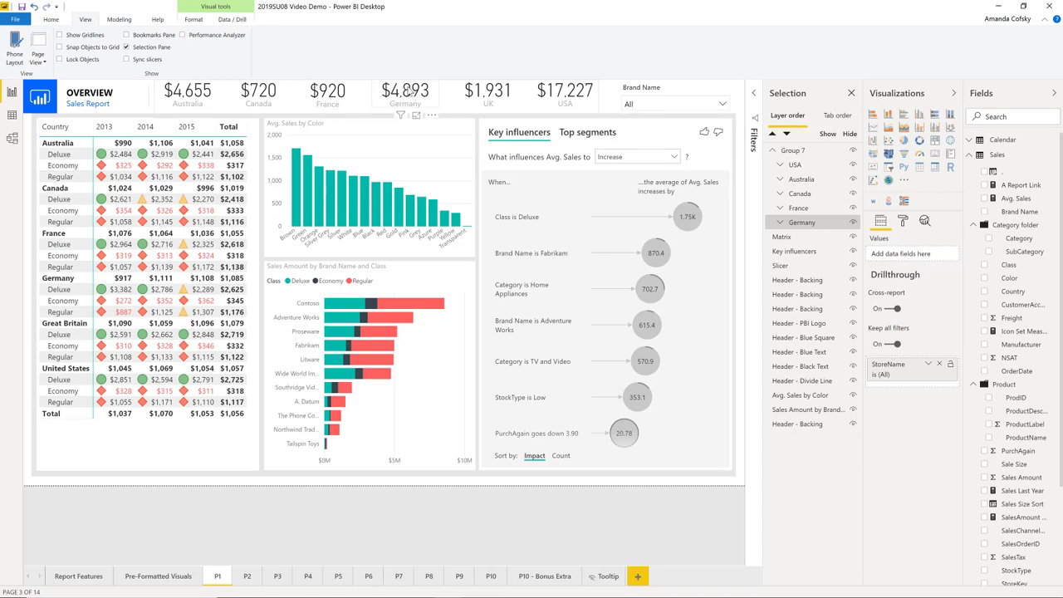
# Select the parent group, its nested Australia group and the Australia card in turn, and view the card's formatting options
pyautogui.click(402, 98)
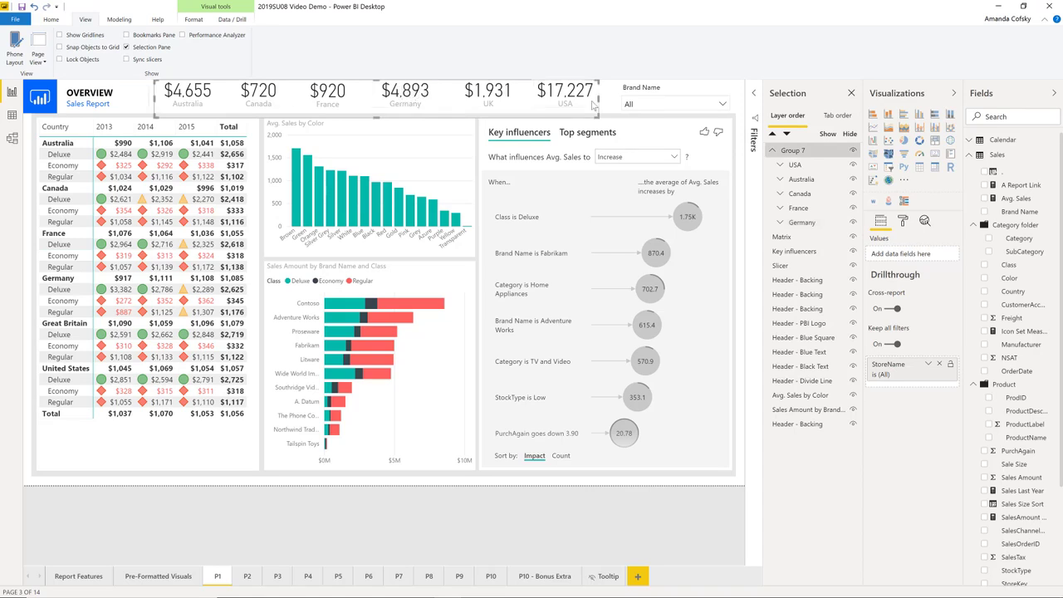
pyautogui.click(207, 94)
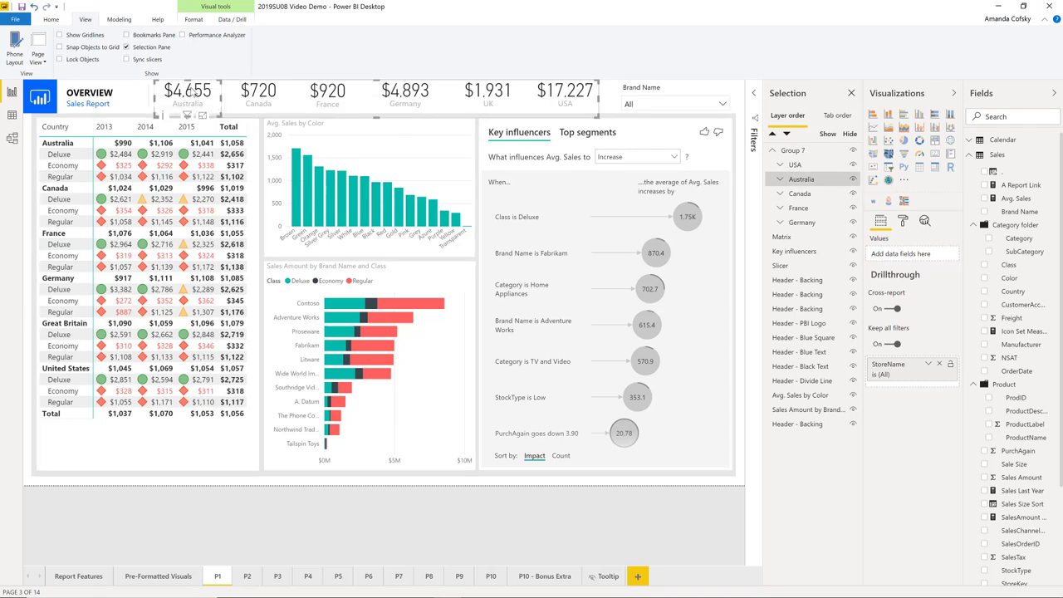
pyautogui.click(199, 94)
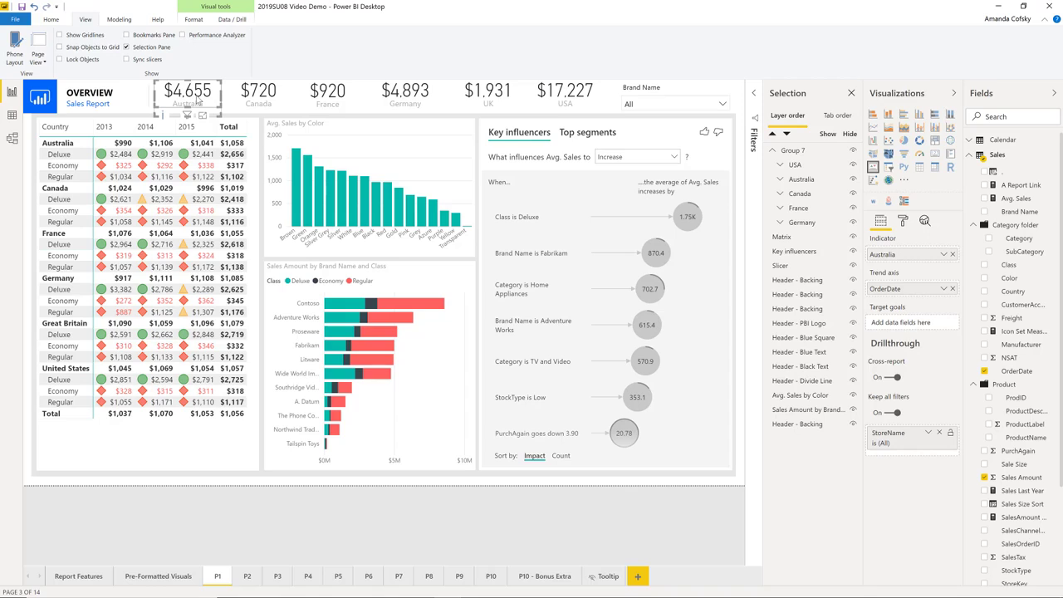
pyautogui.click(904, 220)
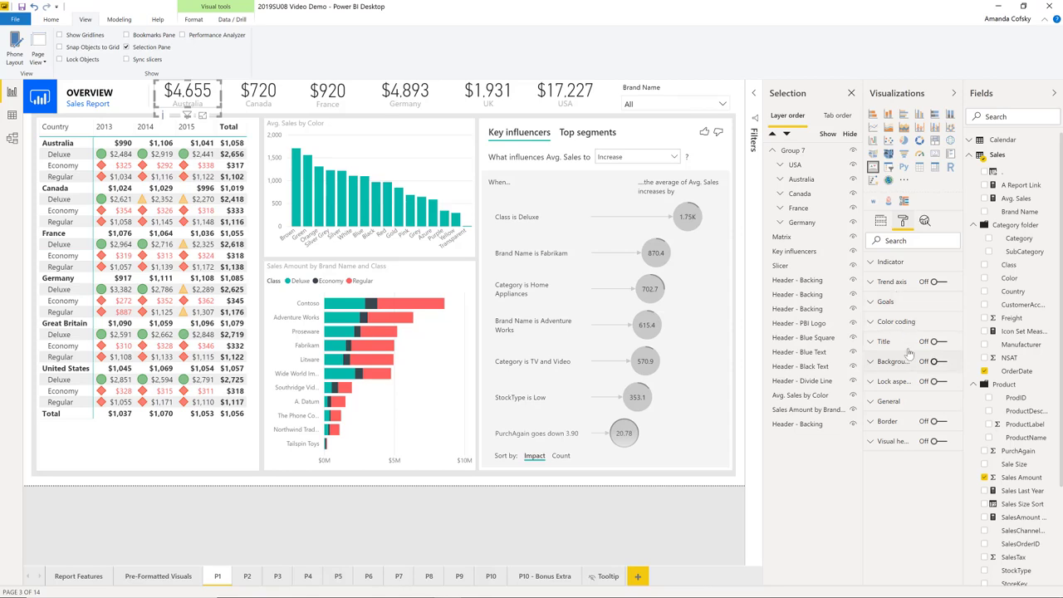
# Group the Avg. Sales by Color chart with the Sales Amount by Brand Name and Class chart
pyautogui.click(415, 245)
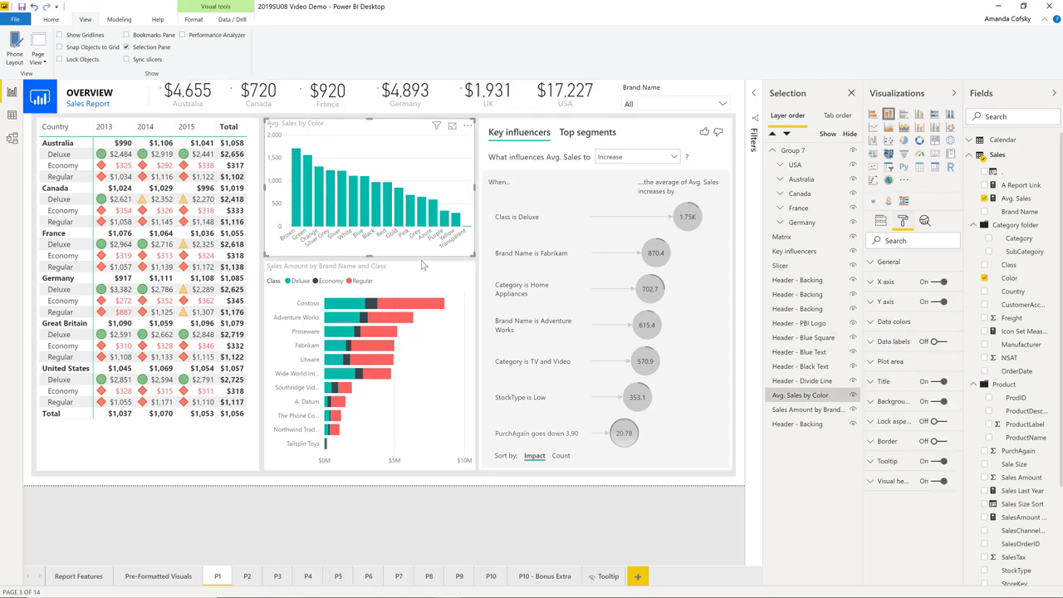
pyautogui.click(436, 280)
pyautogui.rightClick(449, 287)
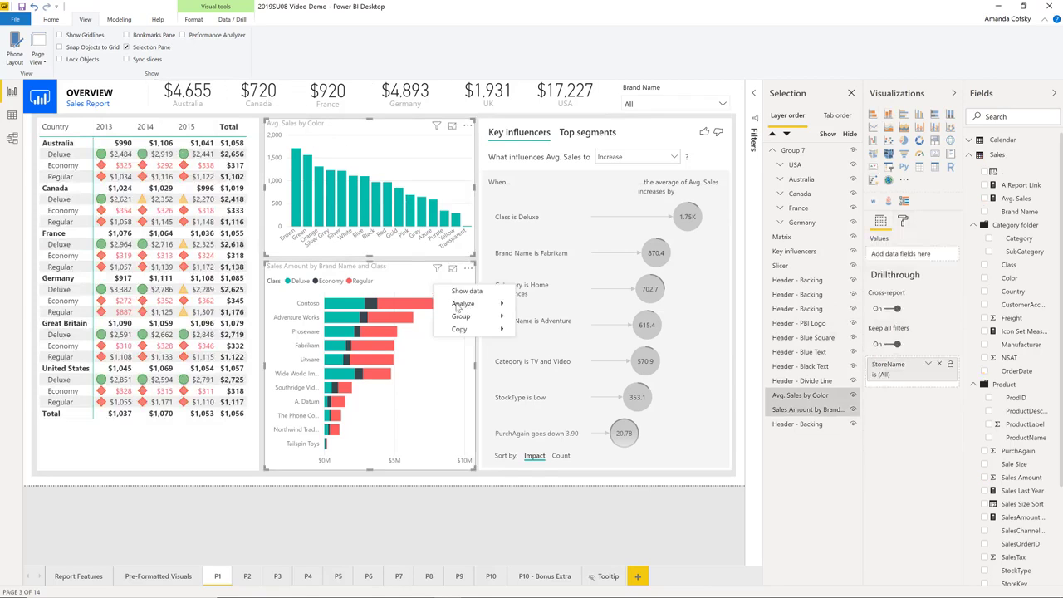
pyautogui.moveTo(486, 316)
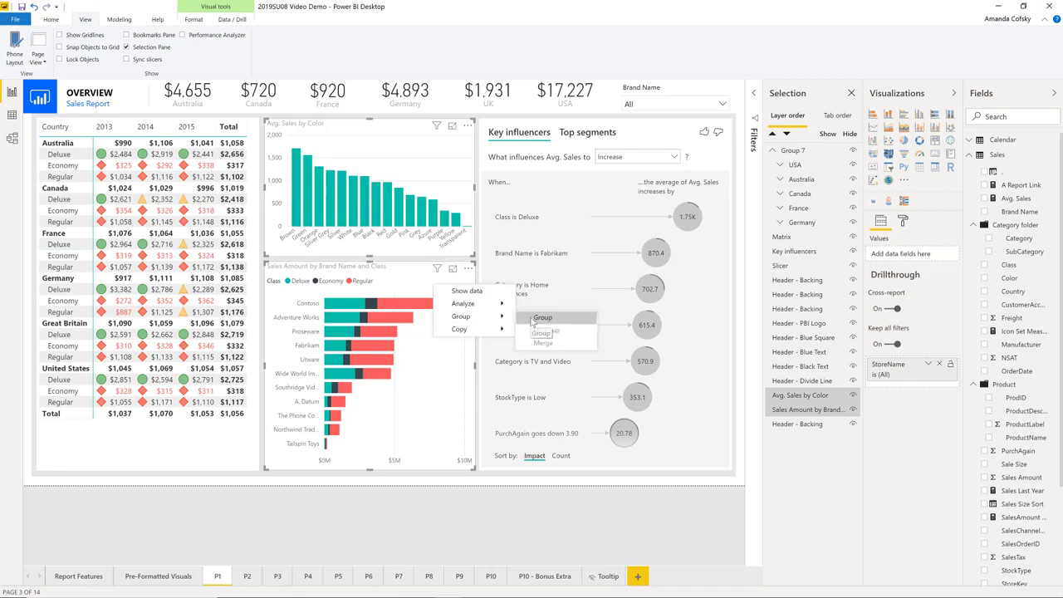
pyautogui.click(535, 317)
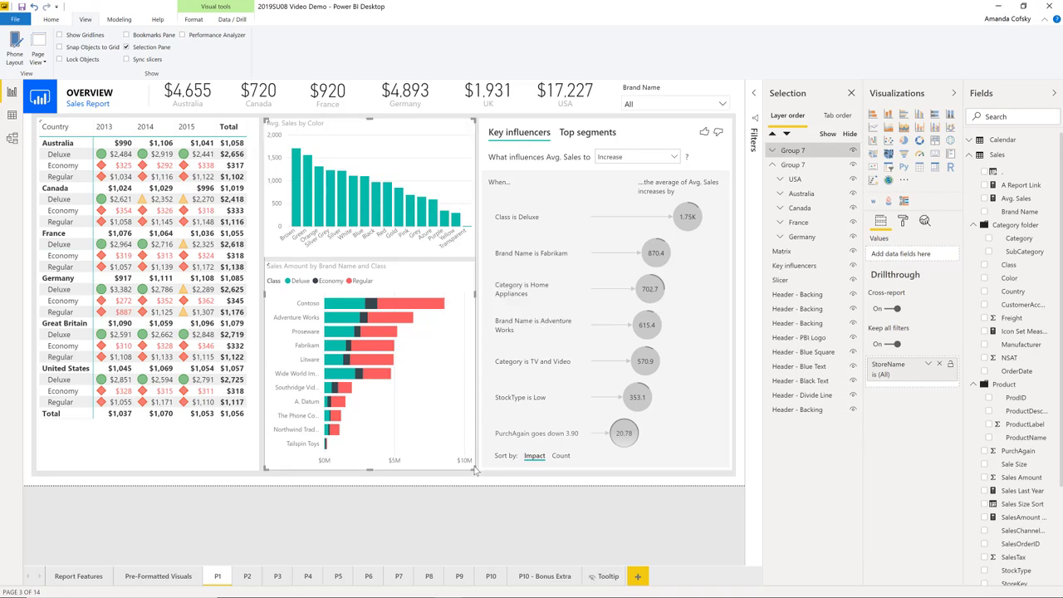
# Shrink the new chart group, and reduce the Sales Amount chart's height from its upper edge to leave a gap between the two charts
pyautogui.moveTo(475, 470); pyautogui.dragTo(457, 387)
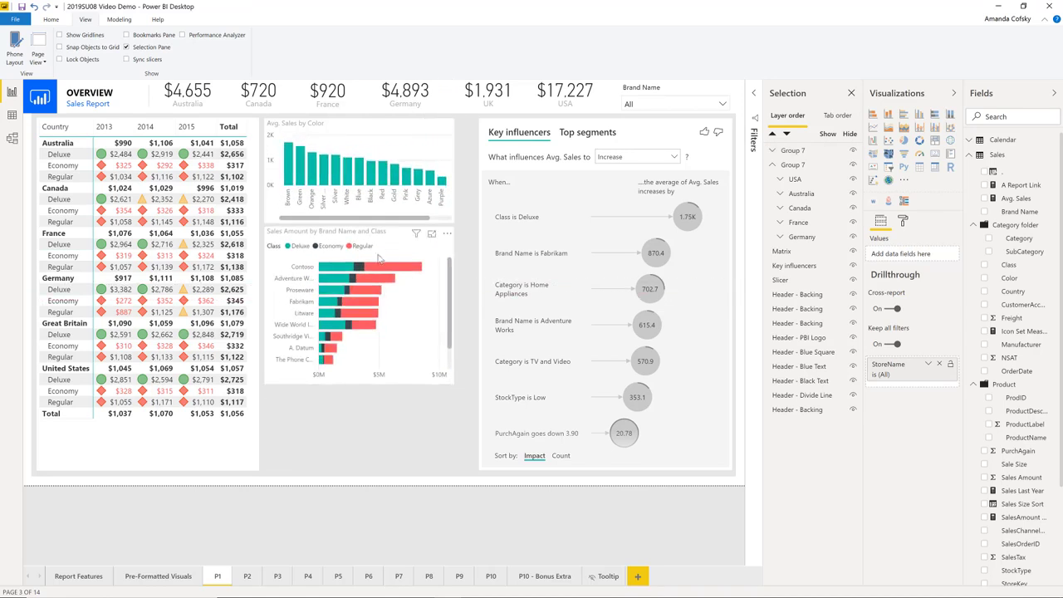
pyautogui.click(378, 259)
pyautogui.click(368, 237)
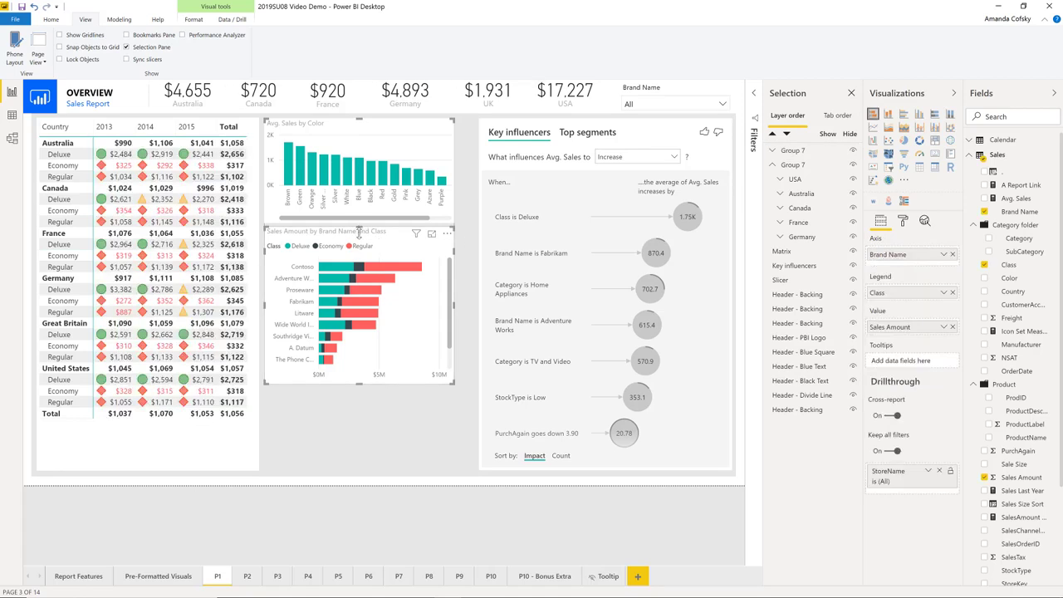
pyautogui.moveTo(358, 232); pyautogui.dragTo(359, 275)
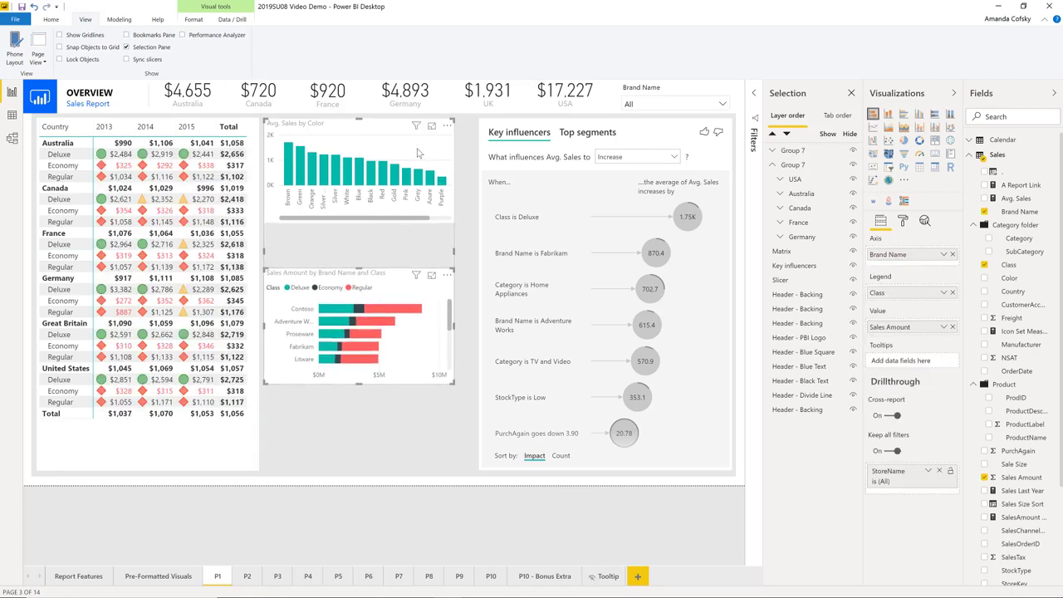
# Move the chart group over the matrix and try to select it through the empty gap between its charts
pyautogui.moveTo(418, 152); pyautogui.dragTo(279, 162)
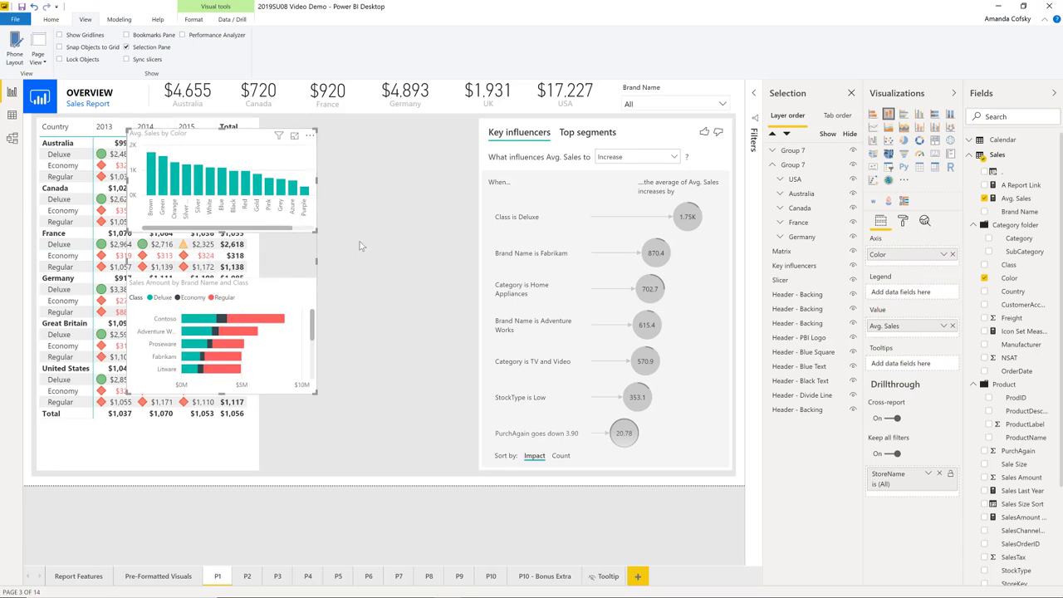
pyautogui.click(347, 267)
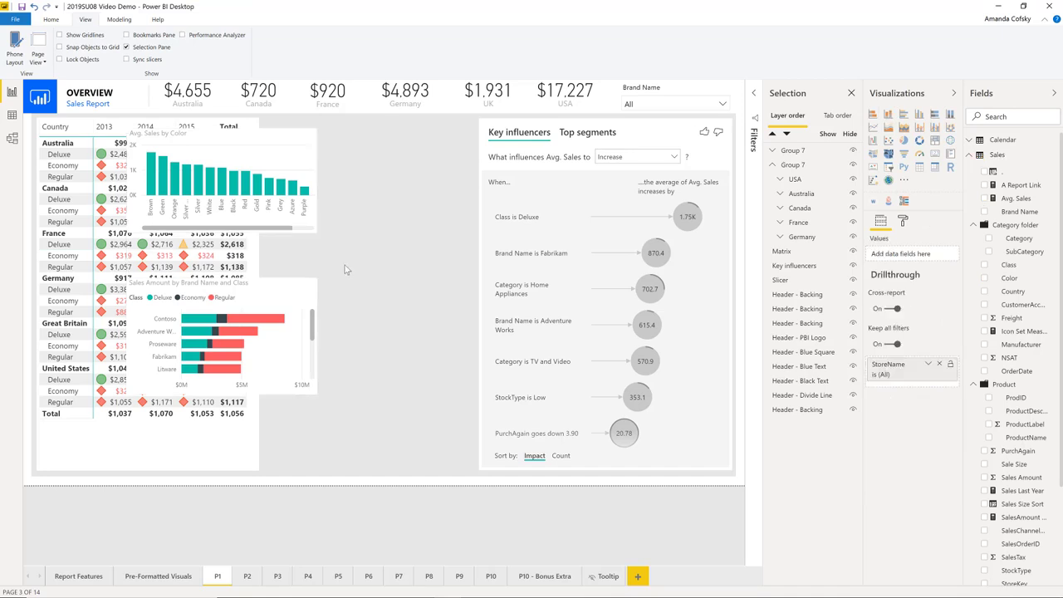
pyautogui.doubleClick(275, 260)
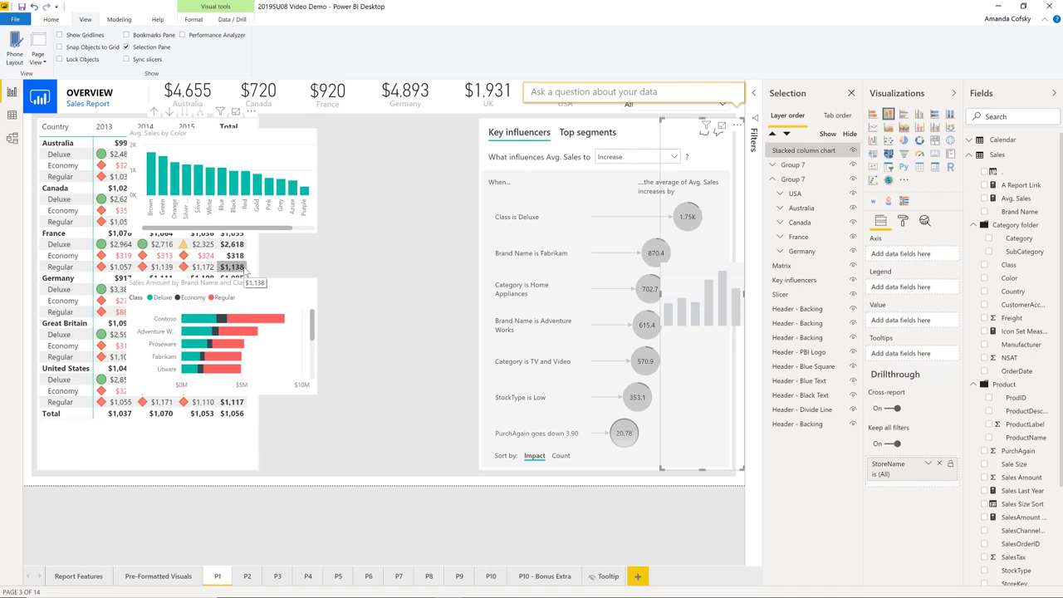
pyautogui.click(197, 262)
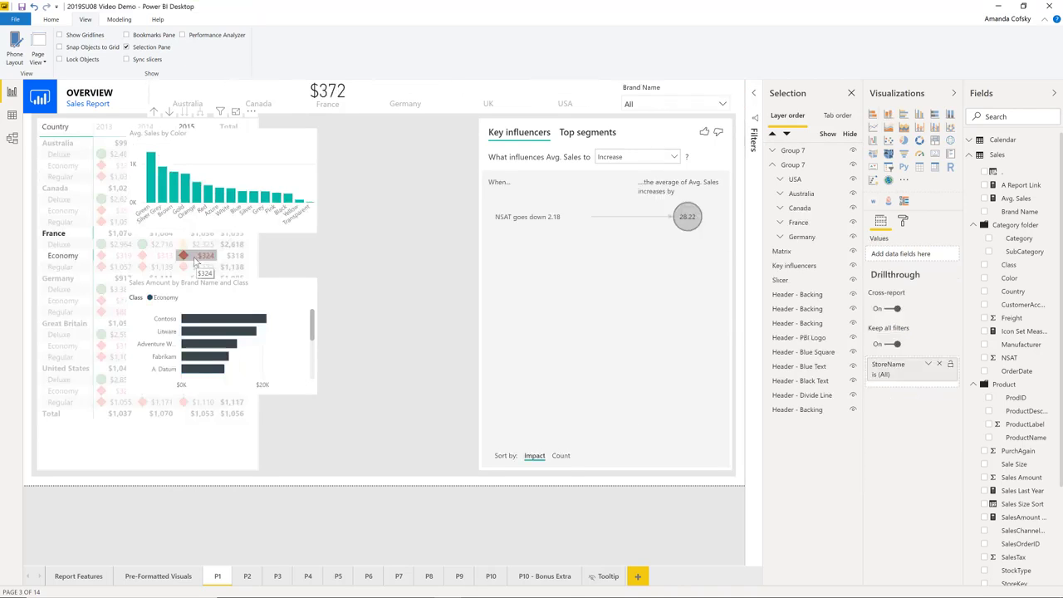
pyautogui.click(197, 262)
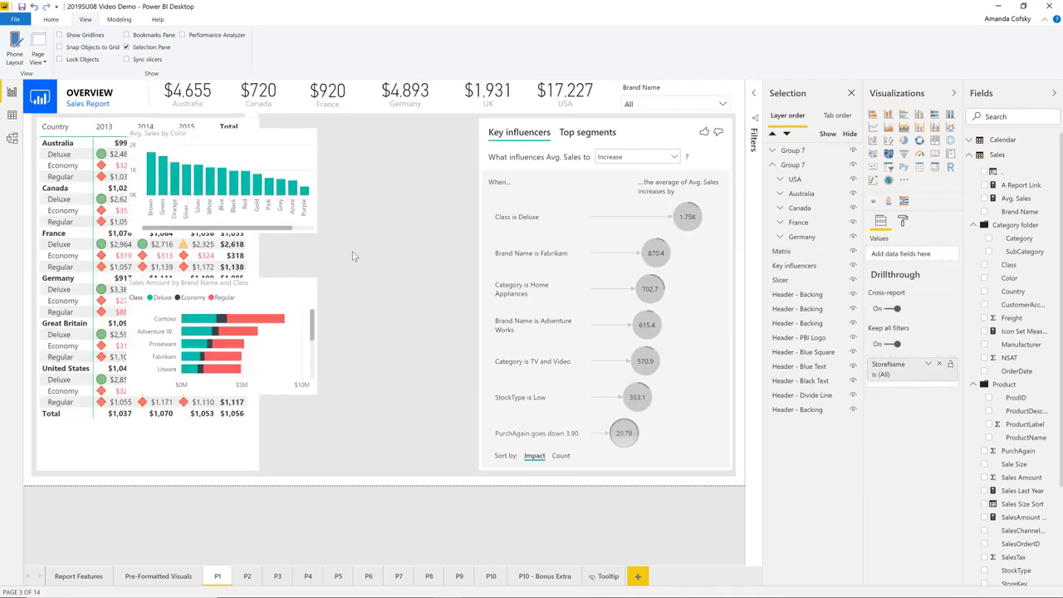
# Turn on the chart group's background and set it to the teal theme color with 0% transparency
pyautogui.click(289, 156)
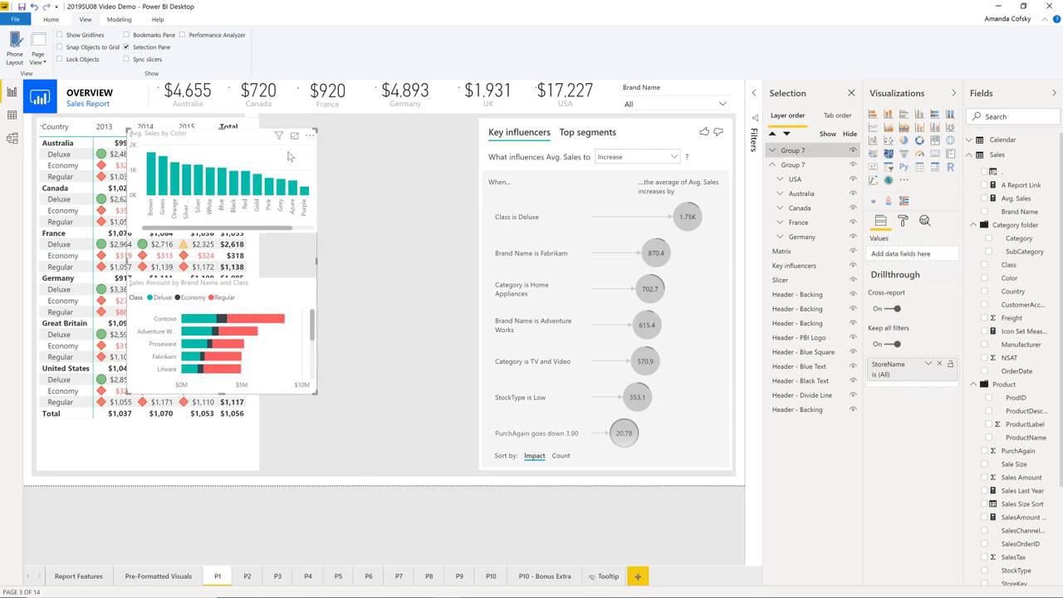
pyautogui.click(903, 223)
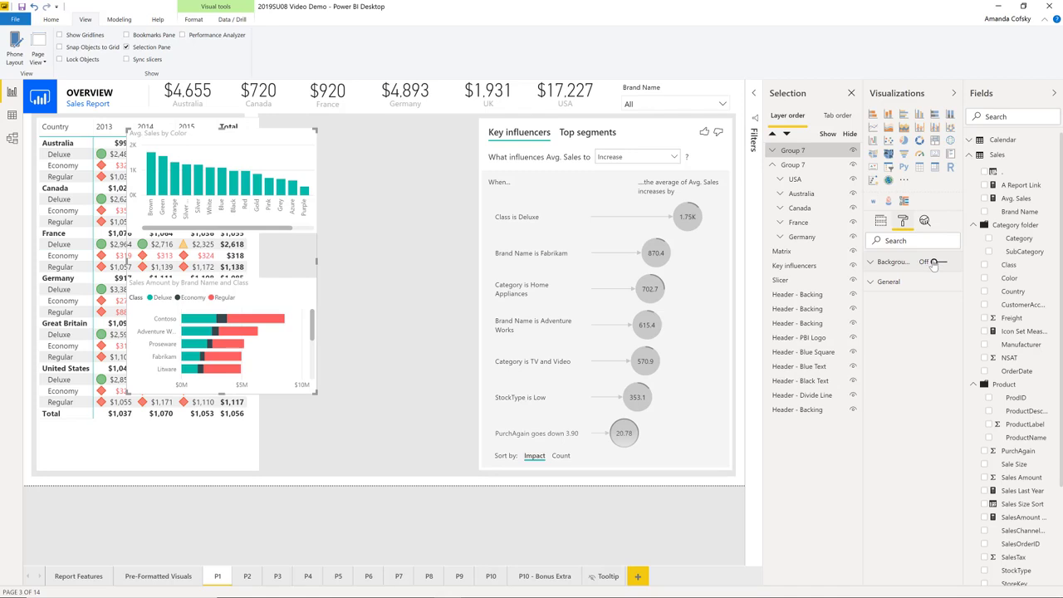
pyautogui.click(934, 263)
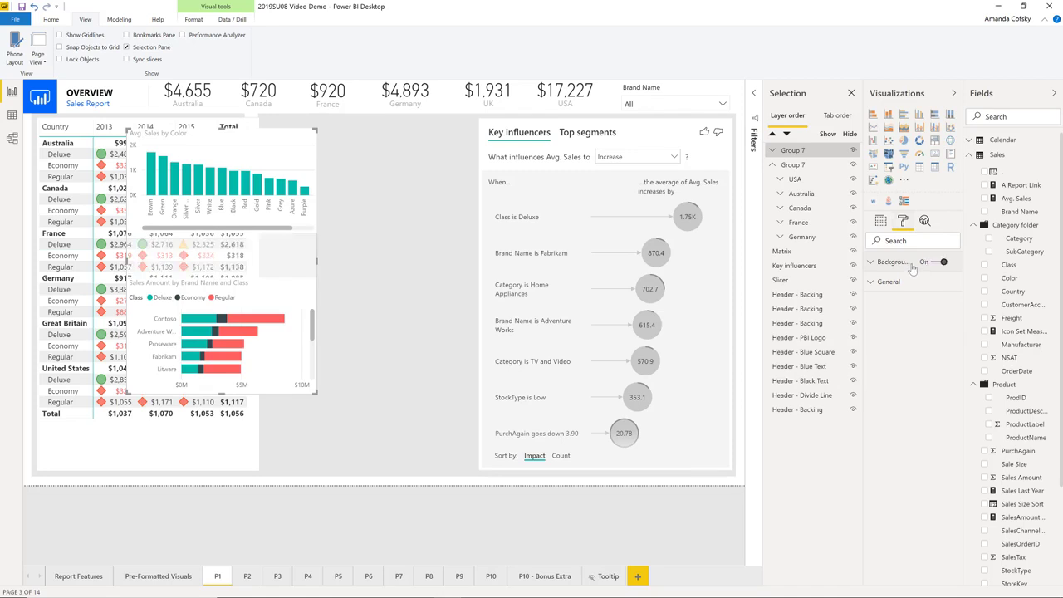
pyautogui.click(893, 263)
pyautogui.click(888, 295)
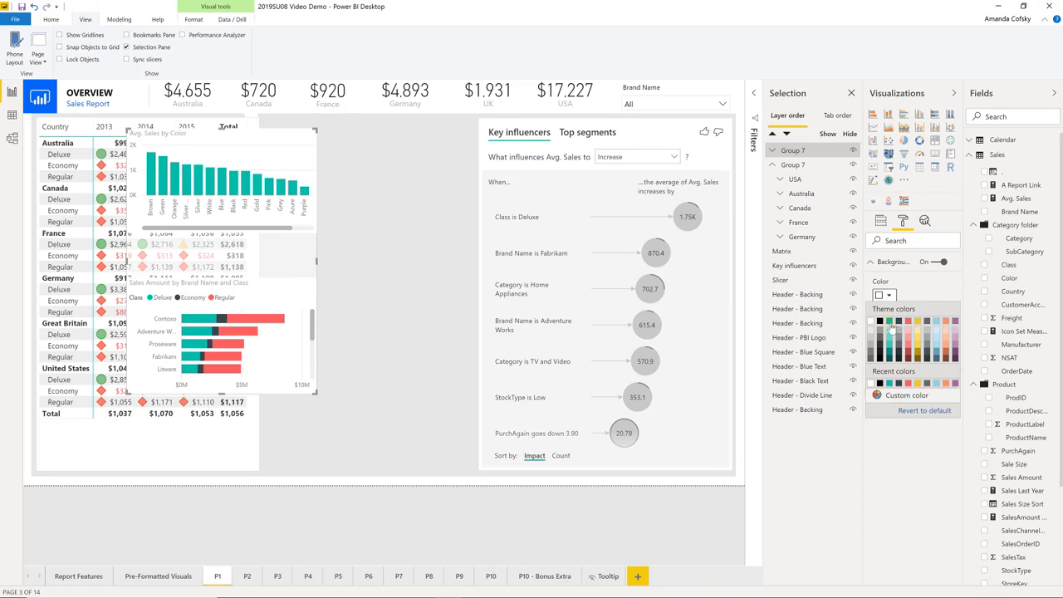
pyautogui.click(891, 329)
pyautogui.moveTo(929, 331); pyautogui.dragTo(854, 337)
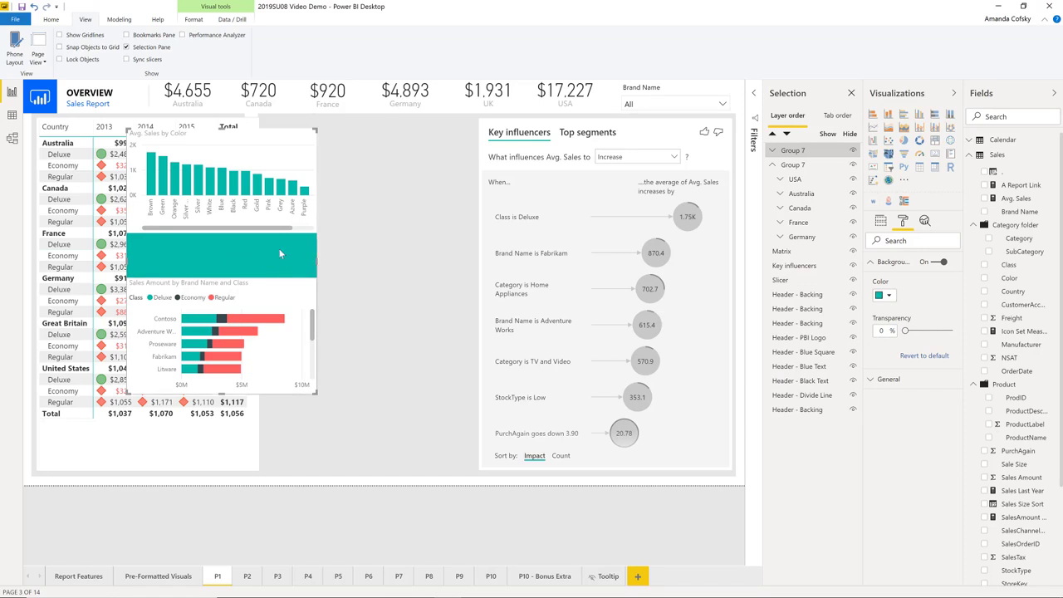
# Select the chart group by its teal background and move it off the matrix into the space before the key influencers visual
pyautogui.click(355, 256)
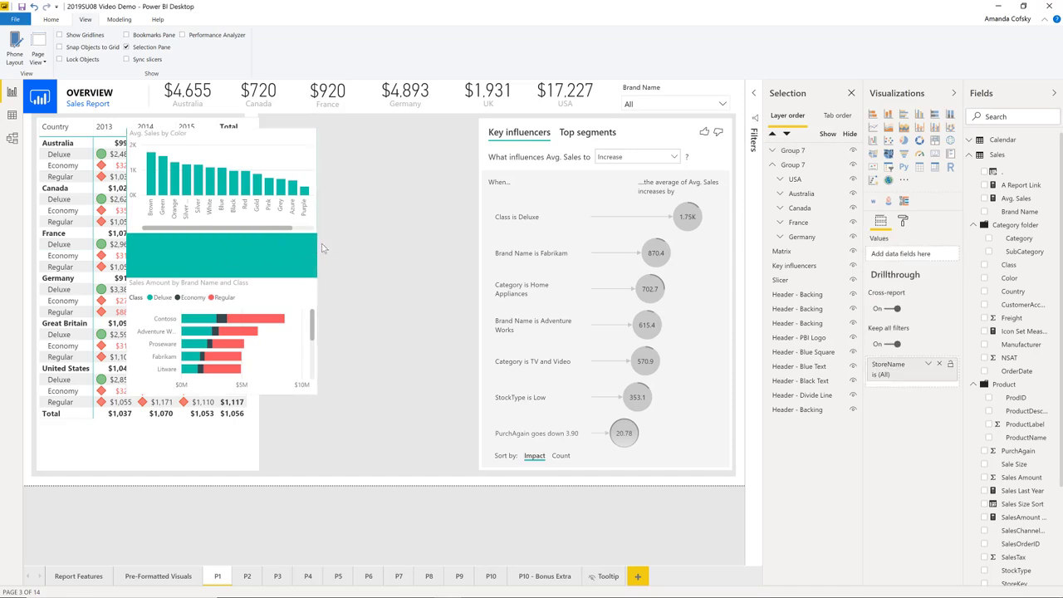
pyautogui.click(239, 260)
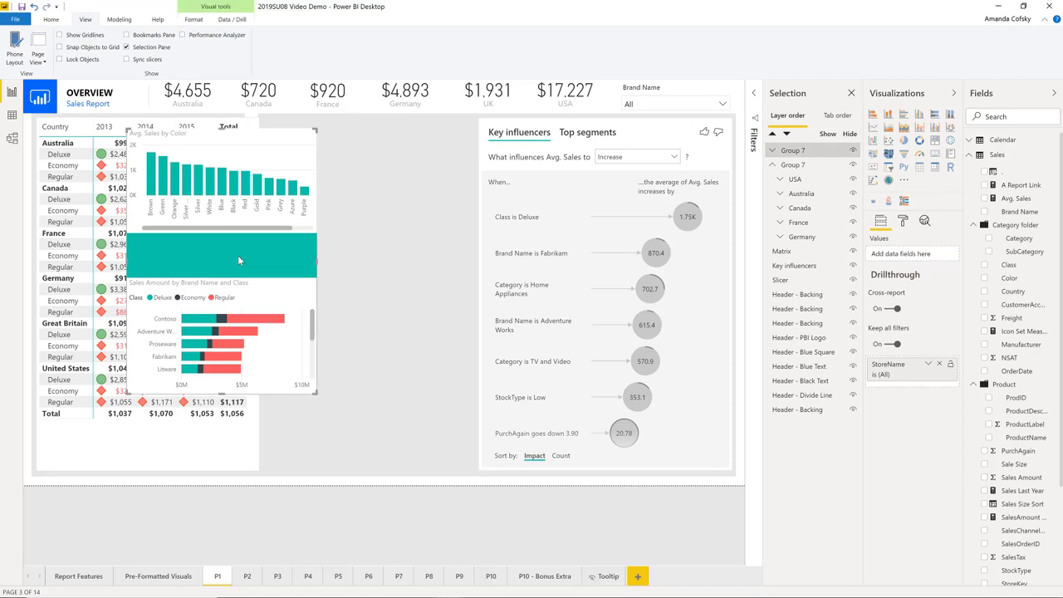
pyautogui.moveTo(220, 259); pyautogui.dragTo(371, 253)
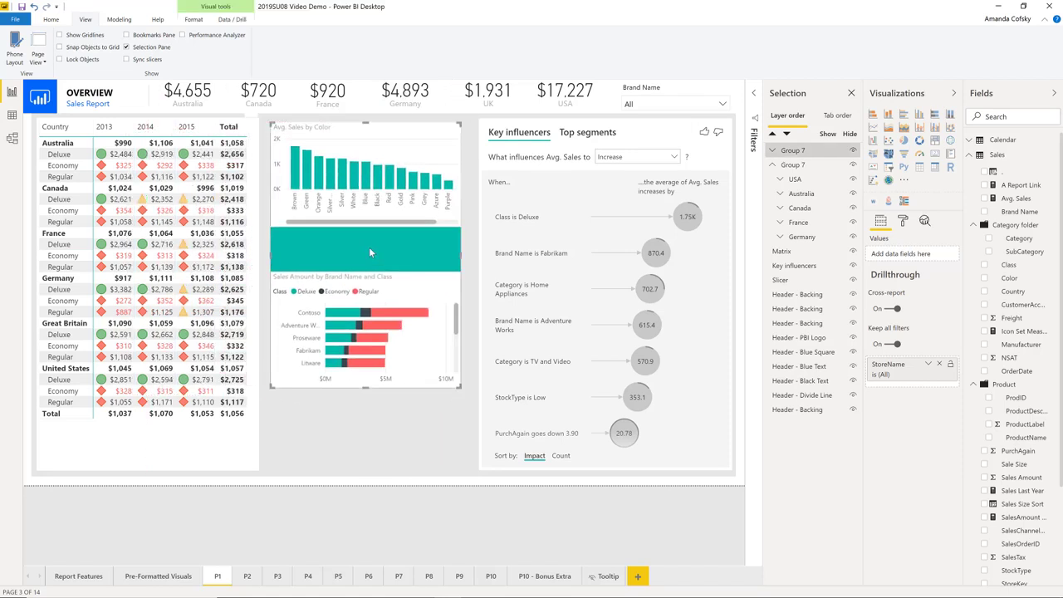
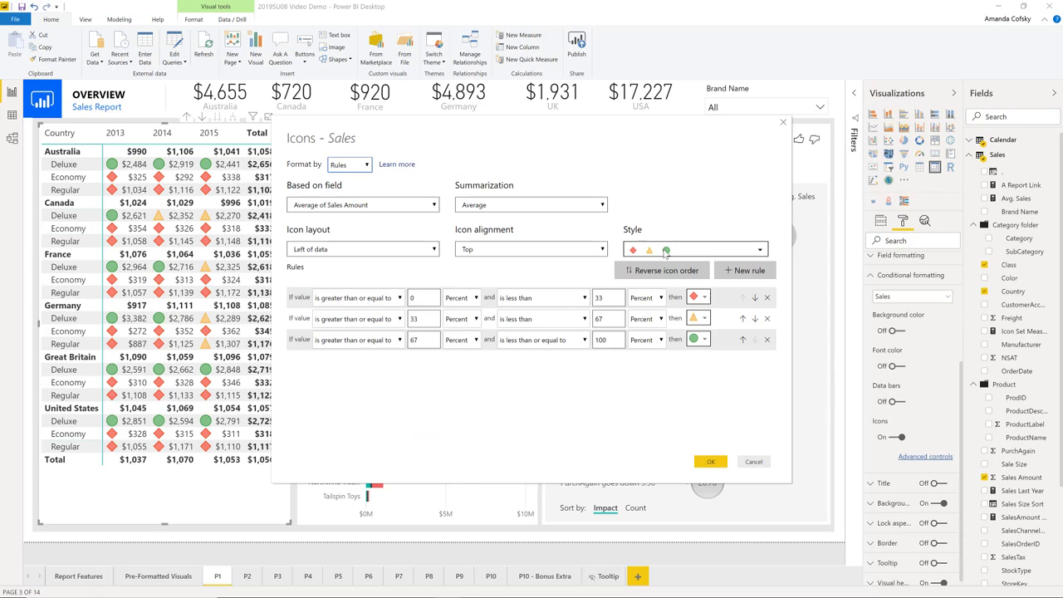
# Switch the Sales icon rules to the five-icon style of progressively filled circles
pyautogui.click(665, 251)
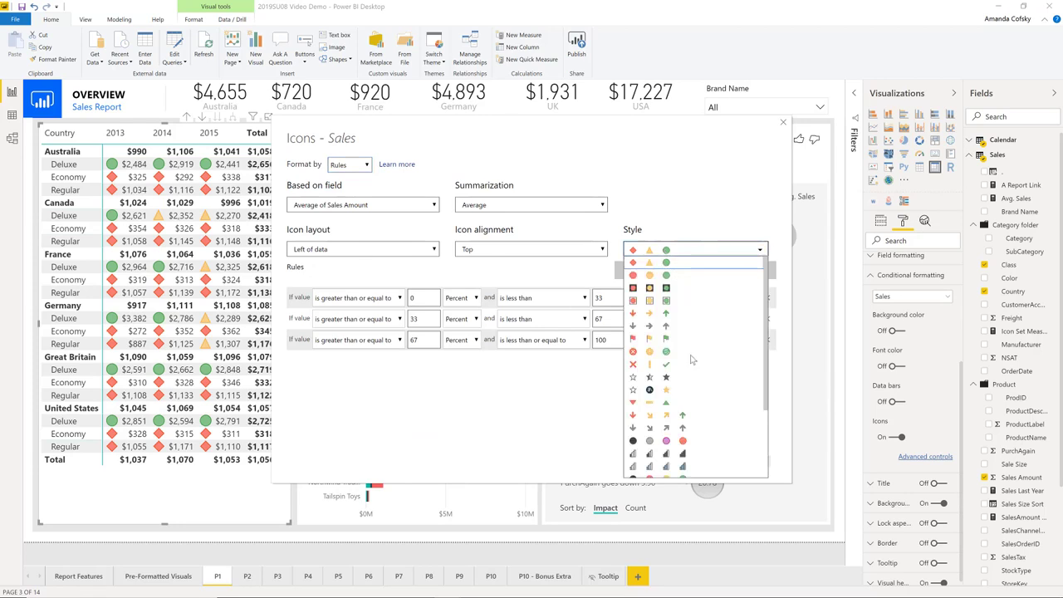
pyautogui.scroll(-3, 693, 371)
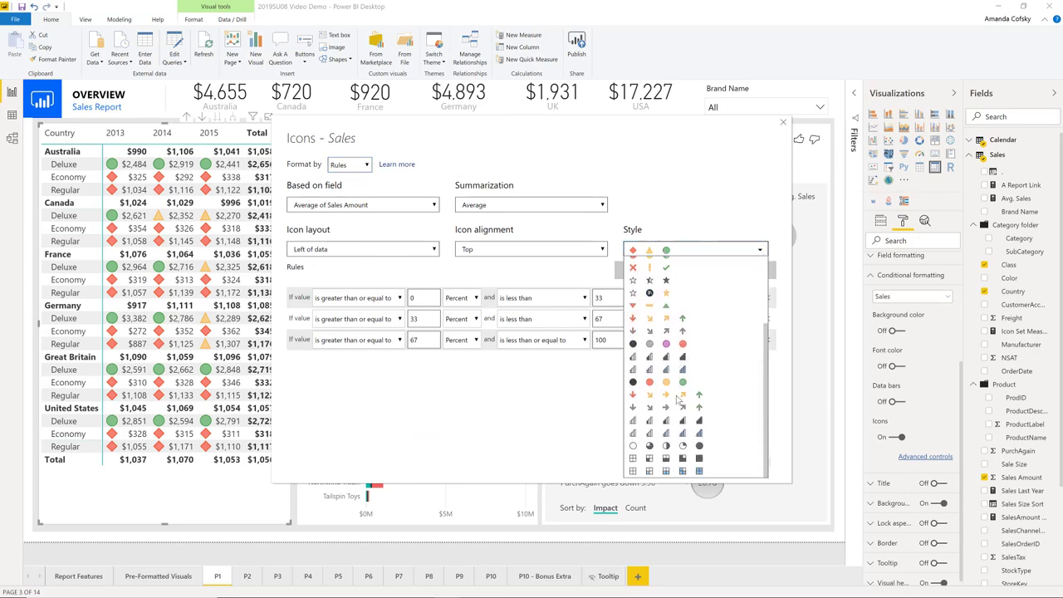
pyautogui.click(651, 448)
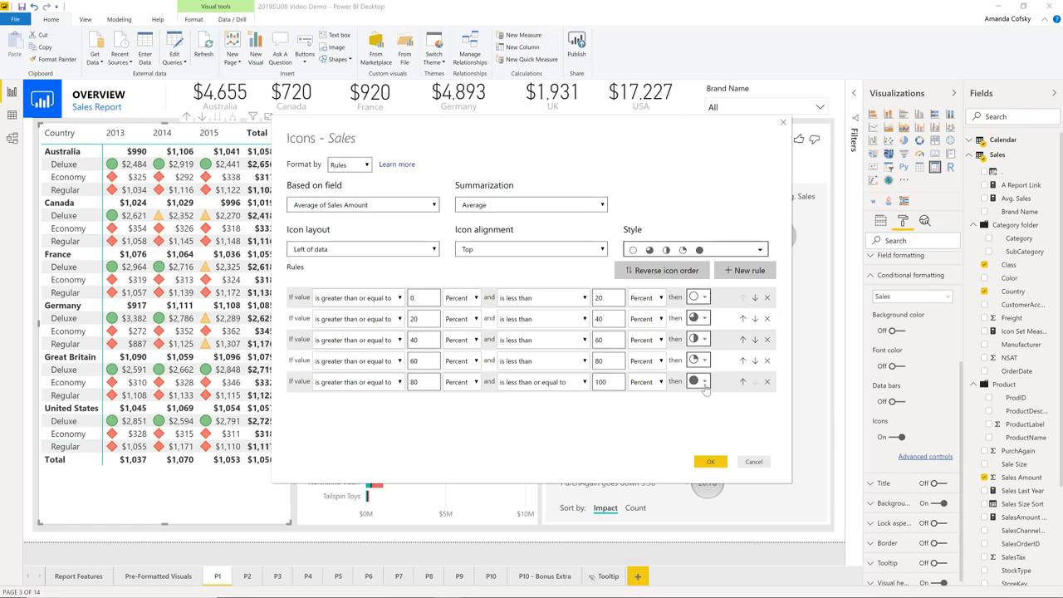
# Customize the fourth icon rule by setting its upper limit to 75 percent and its icon to the red circle
pyautogui.click(595, 364)
pyautogui.hotkey('ctrl', 'a')
pyautogui.write('75')
pyautogui.click(702, 360)
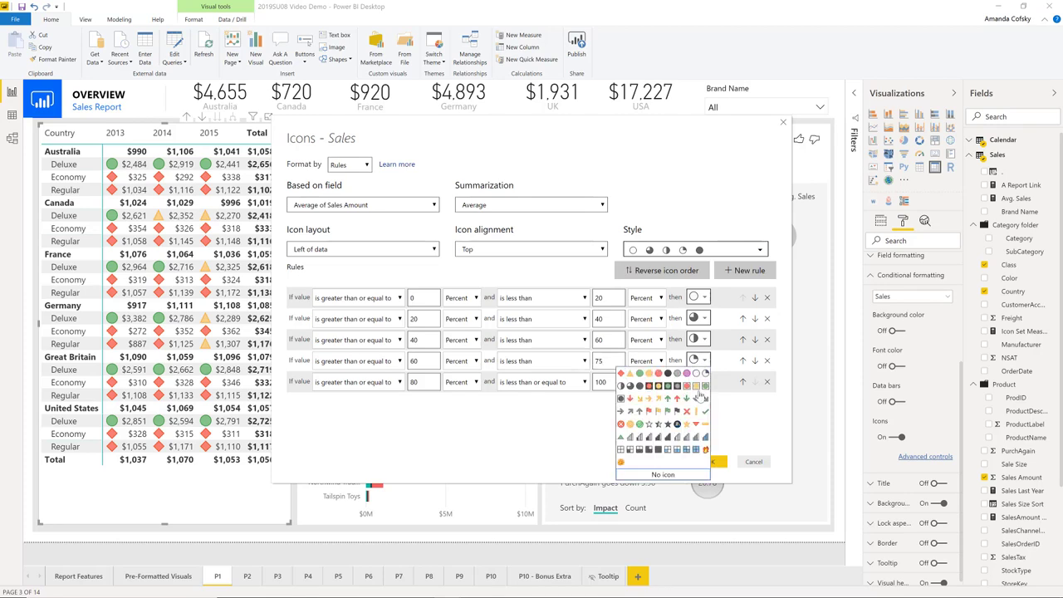
pyautogui.click(658, 374)
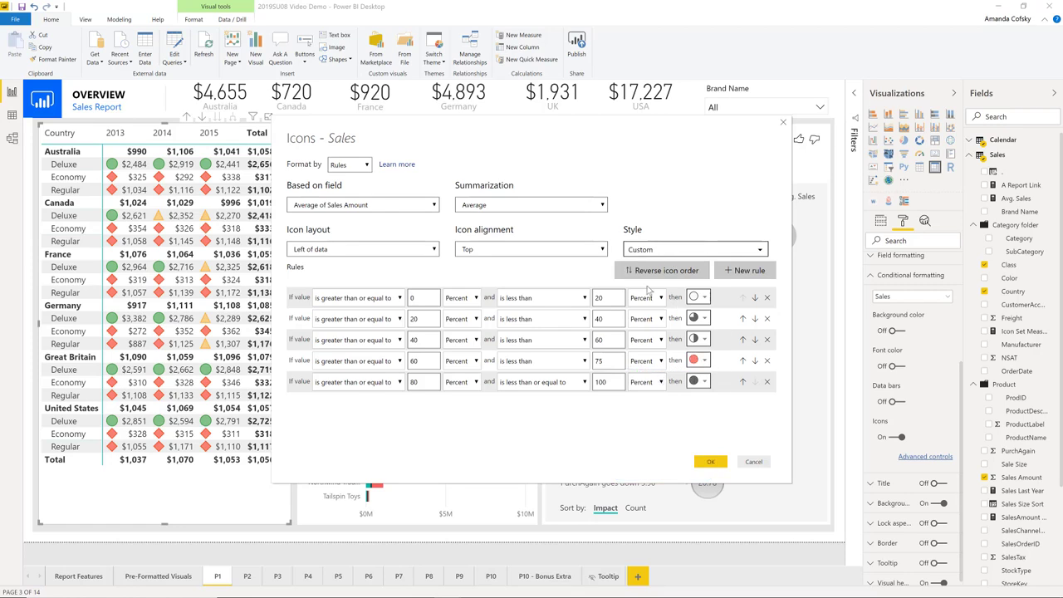
# Apply the three-icon style of circled symbols, and browse the other styles and the icon choices for the first rule
pyautogui.click(696, 253)
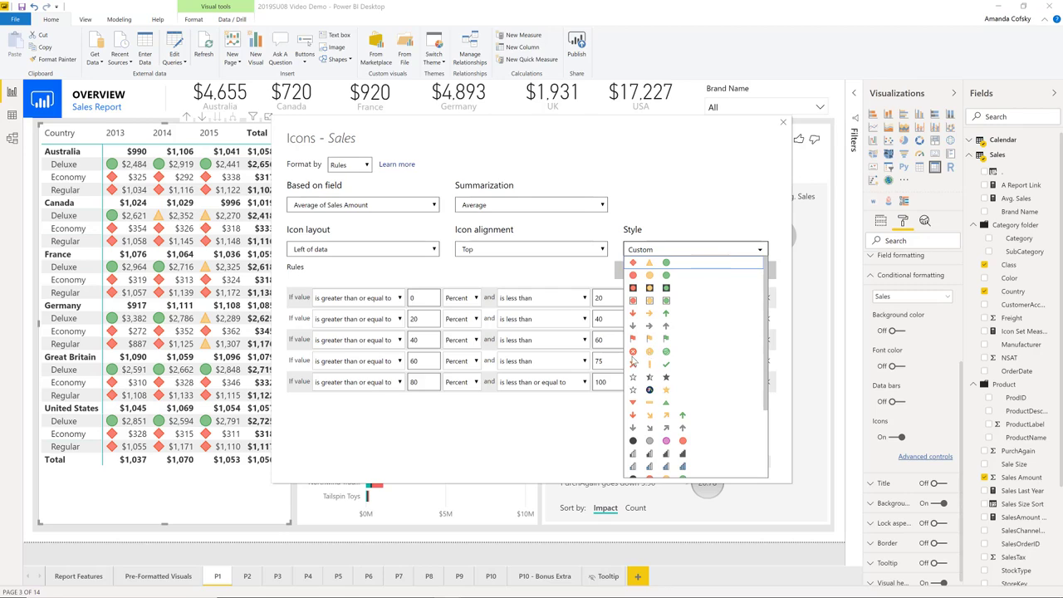
pyautogui.click(633, 356)
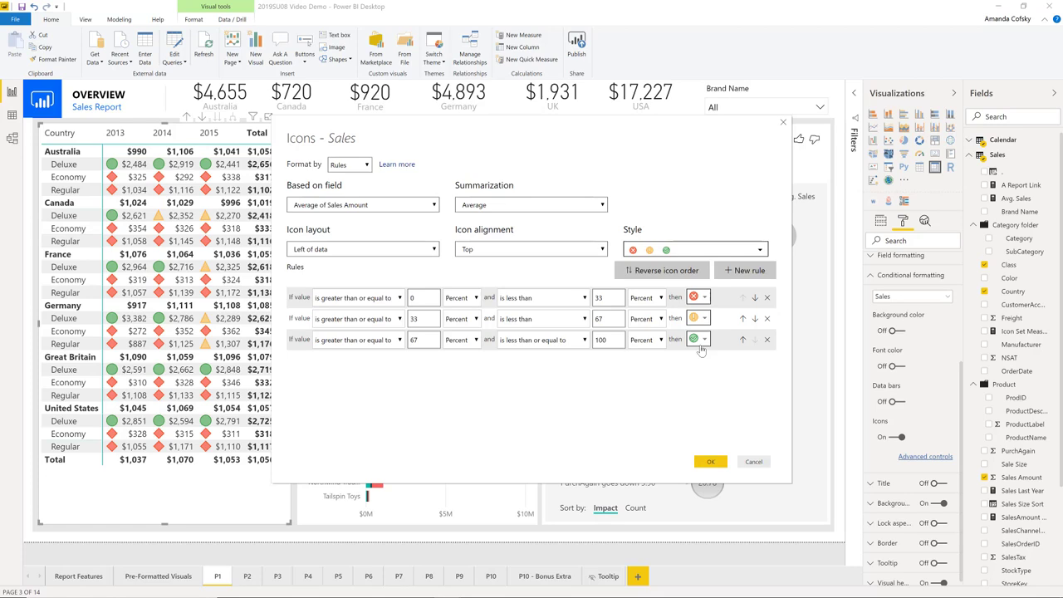
pyautogui.click(704, 251)
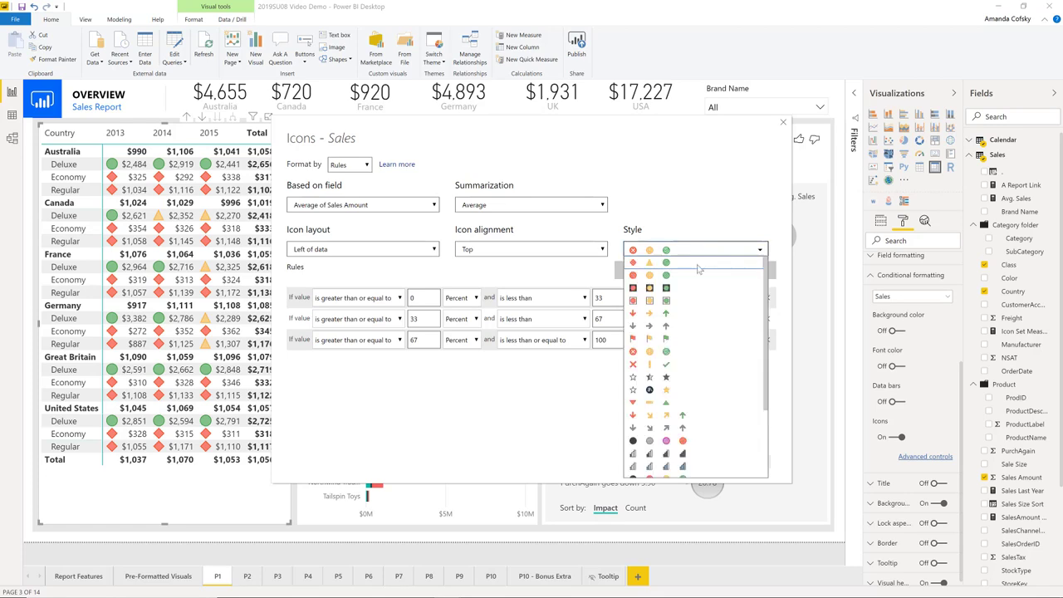
pyautogui.scroll(-3, 711, 446)
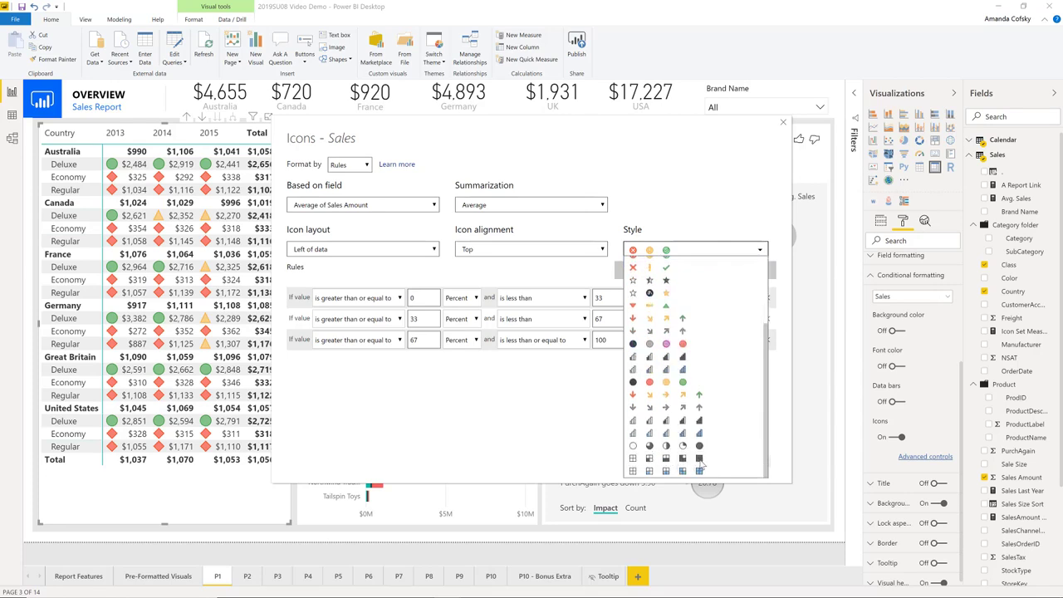
pyautogui.click(591, 383)
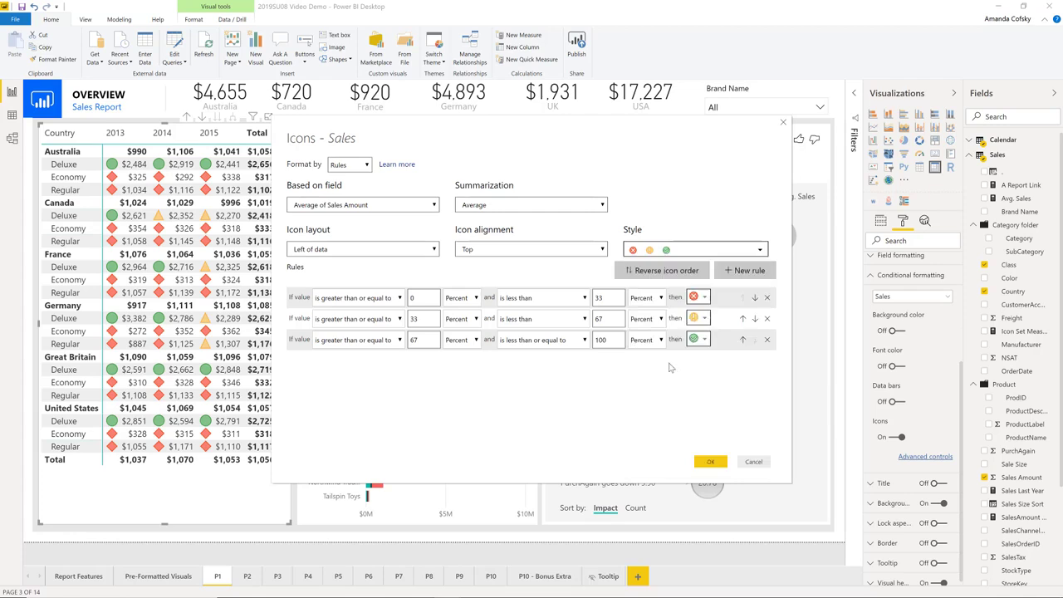
pyautogui.click(704, 298)
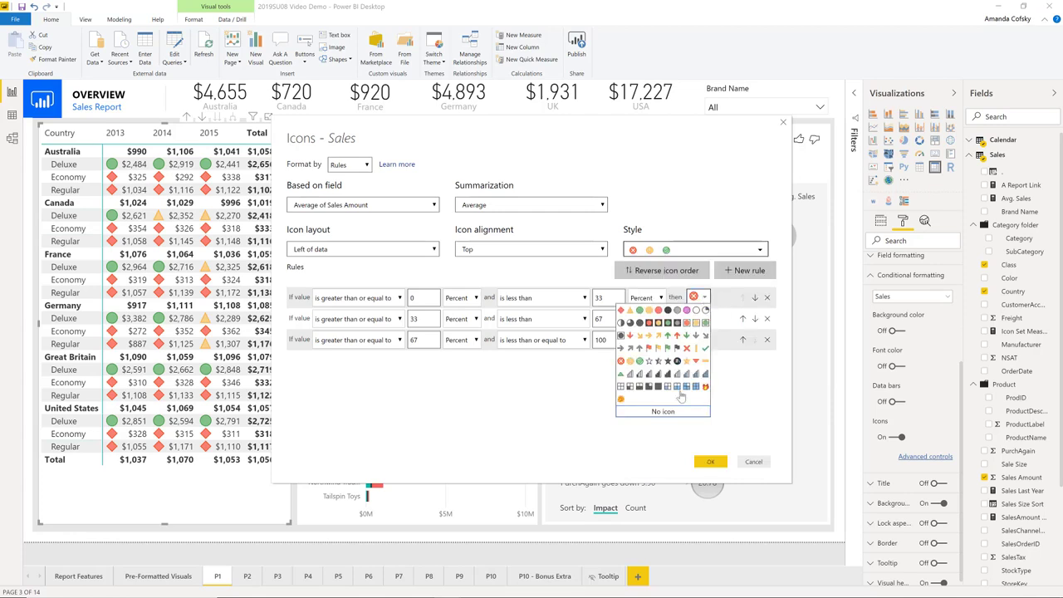
pyautogui.click(754, 377)
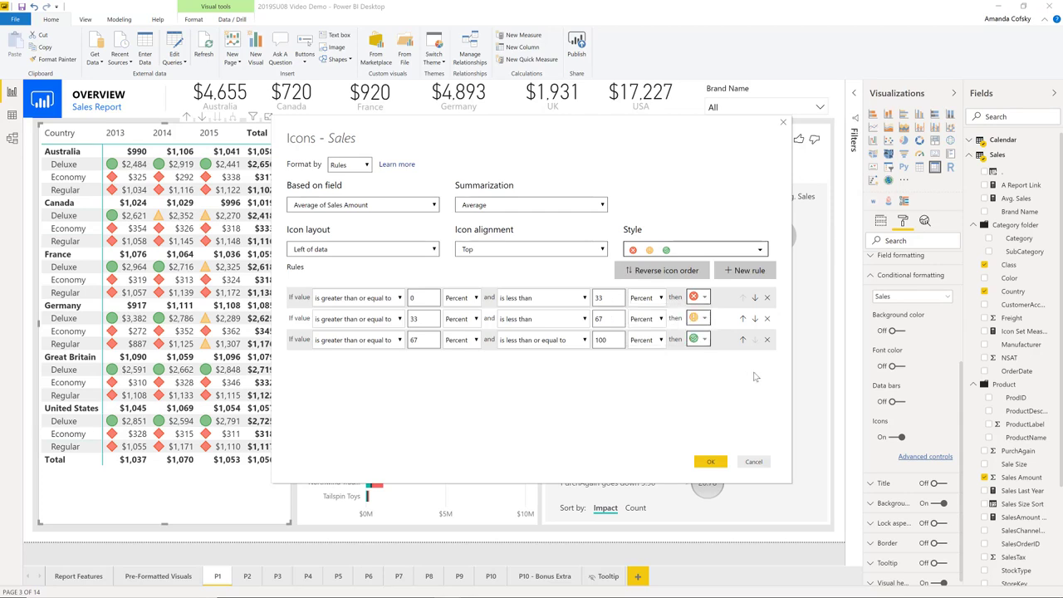
# Apply the five-icon gray signal-bar style to the Sales icon rules and confirm the formatting
pyautogui.click(715, 250)
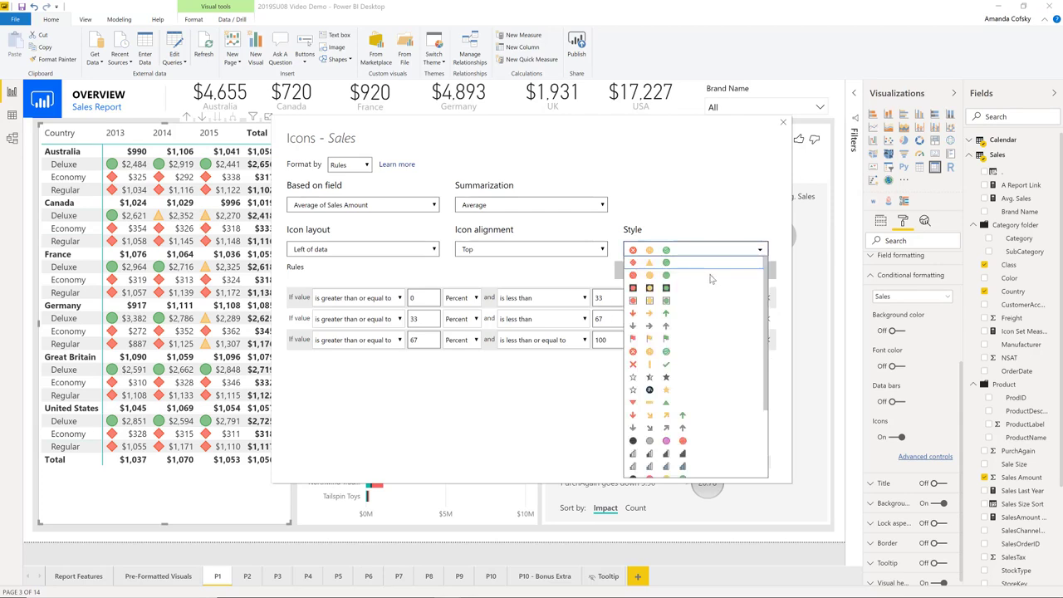
pyautogui.scroll(-3, 694, 385)
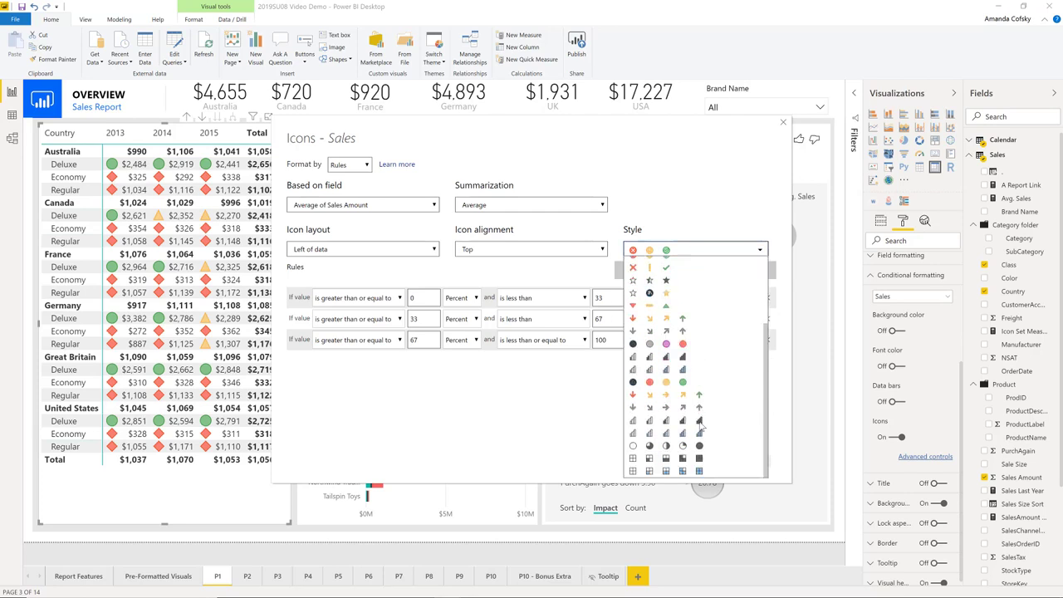
pyautogui.click(698, 422)
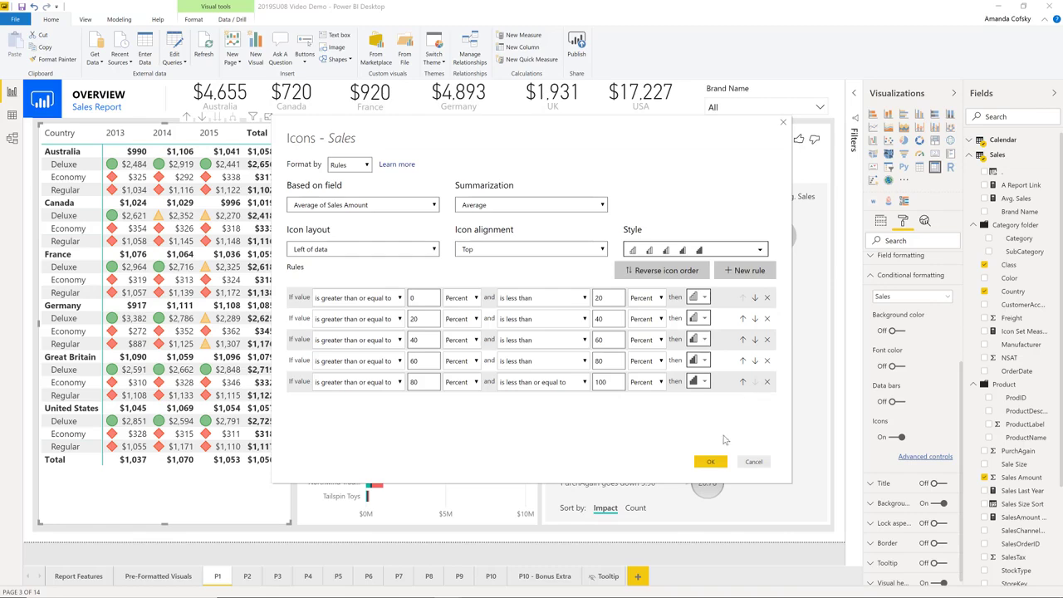
pyautogui.click(711, 462)
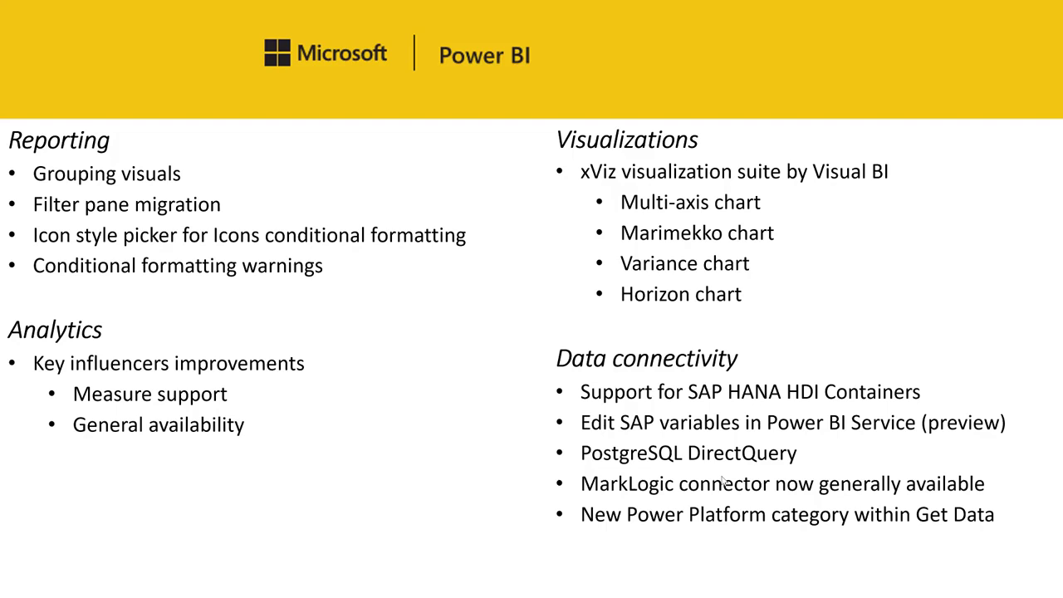
# Return to Power BI Desktop and set the title font color of the Sales Amount by Brand Name and Class chart to format by field value
pyautogui.hotkey('alt', 'Tab')
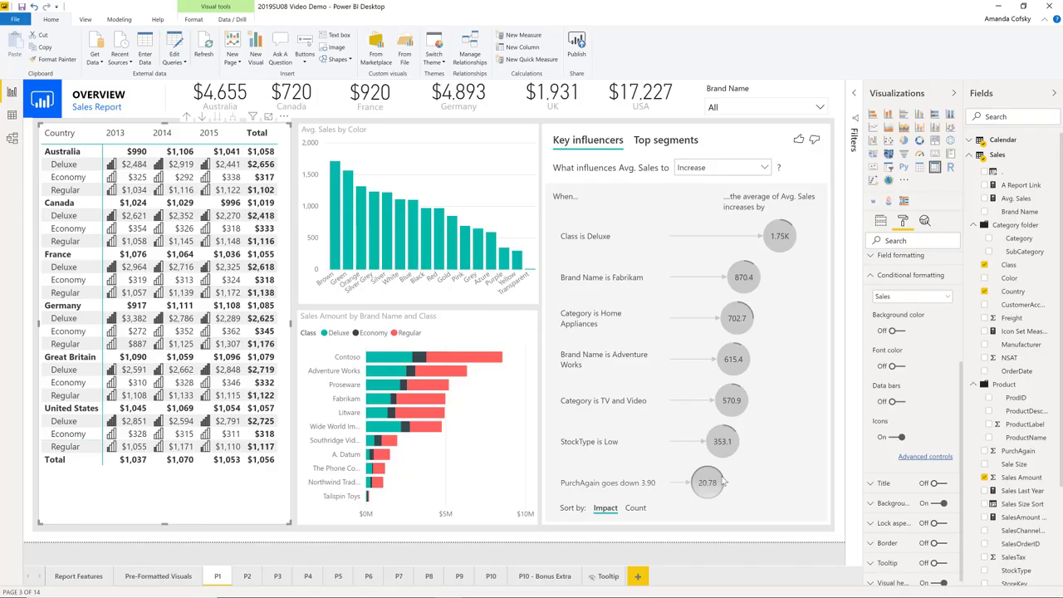
pyautogui.click(393, 314)
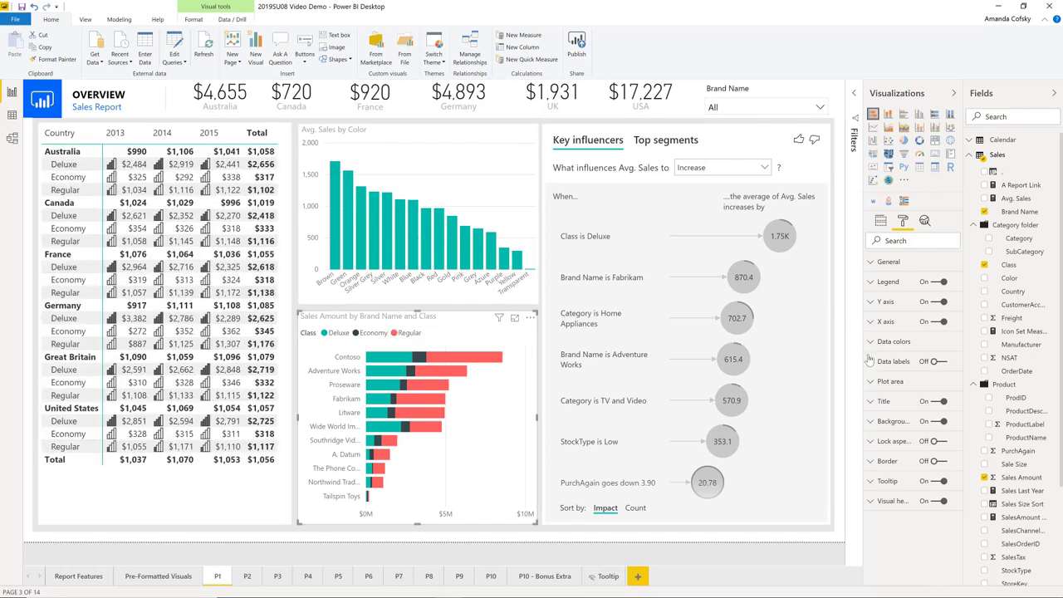
pyautogui.click(884, 402)
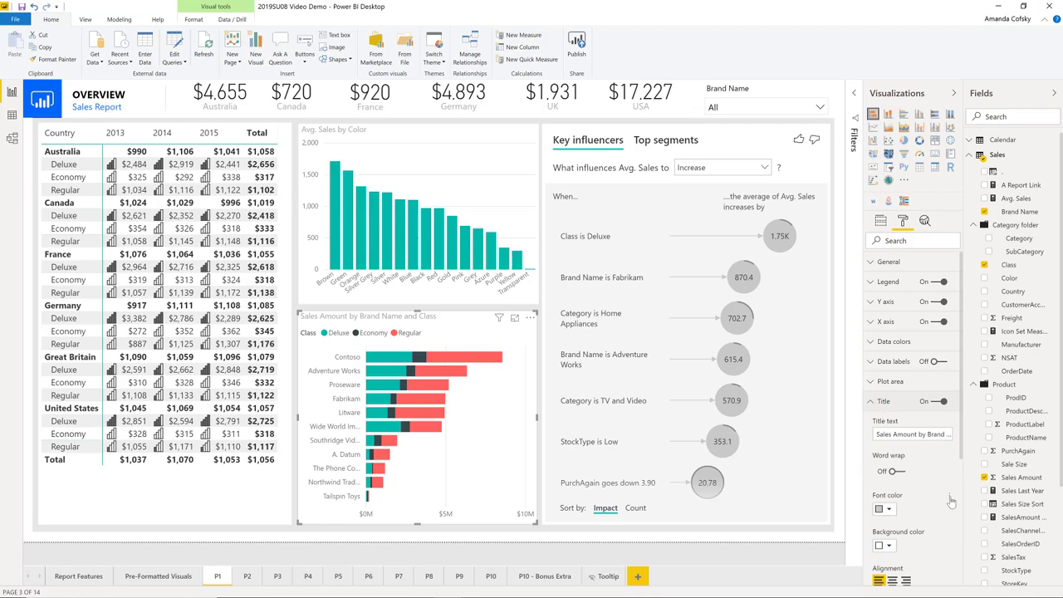
pyautogui.click(1001, 503)
pyautogui.click(349, 165)
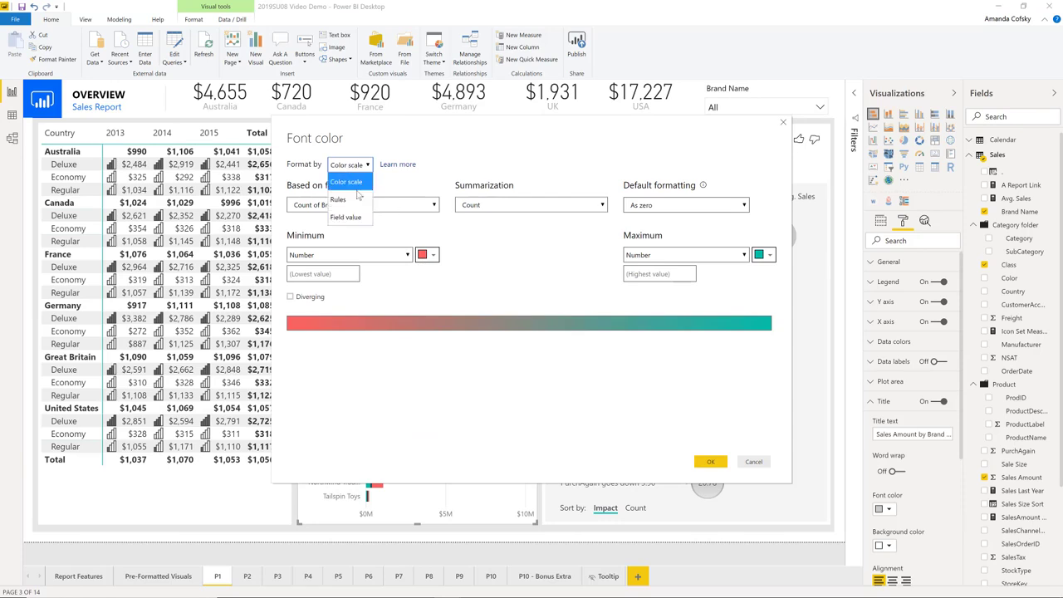
pyautogui.click(350, 216)
# Base the title font color on Icon Set Measure from the Sales table and apply it
pyautogui.click(372, 207)
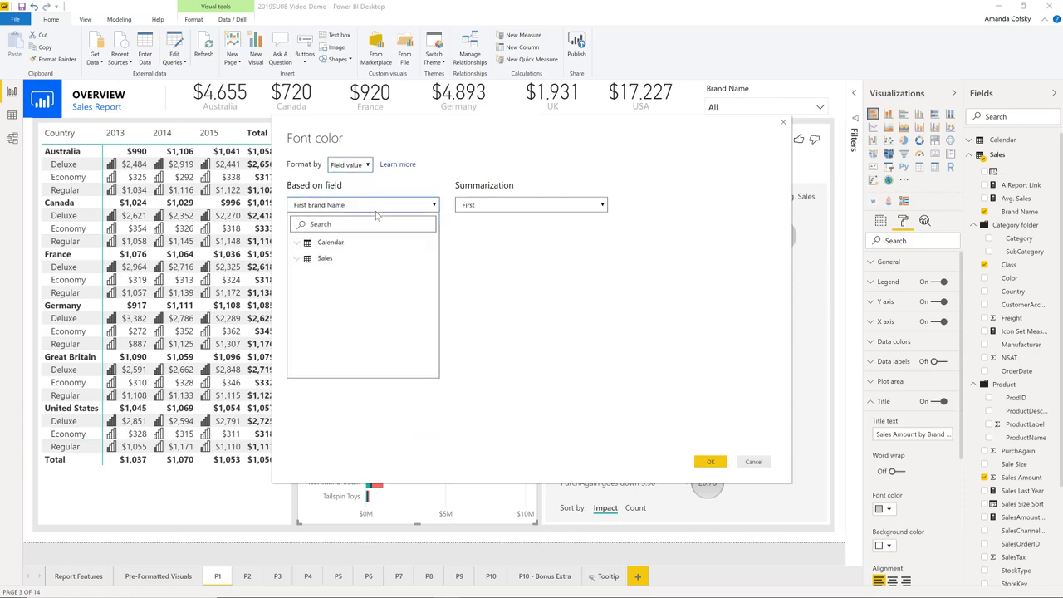
pyautogui.click(300, 260)
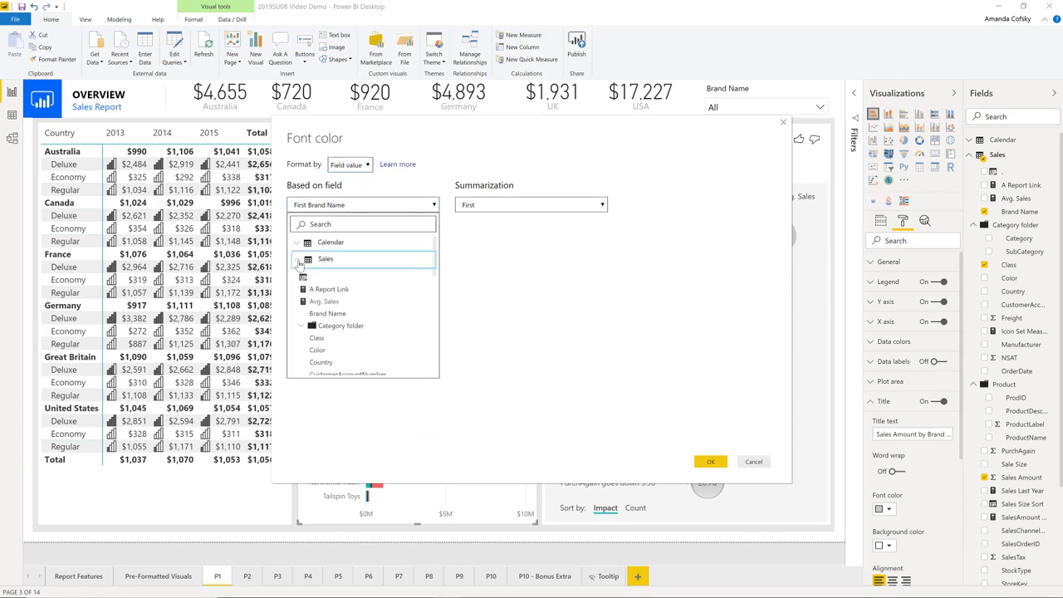
pyautogui.scroll(-5, 350, 316)
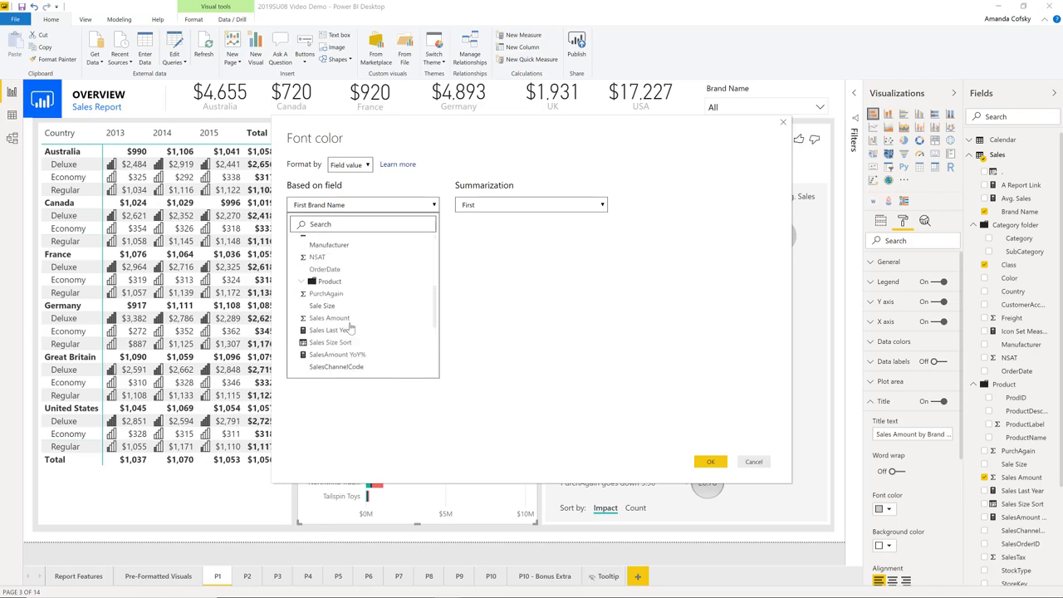
pyautogui.scroll(2, 343, 351)
pyautogui.scroll(2, 343, 350)
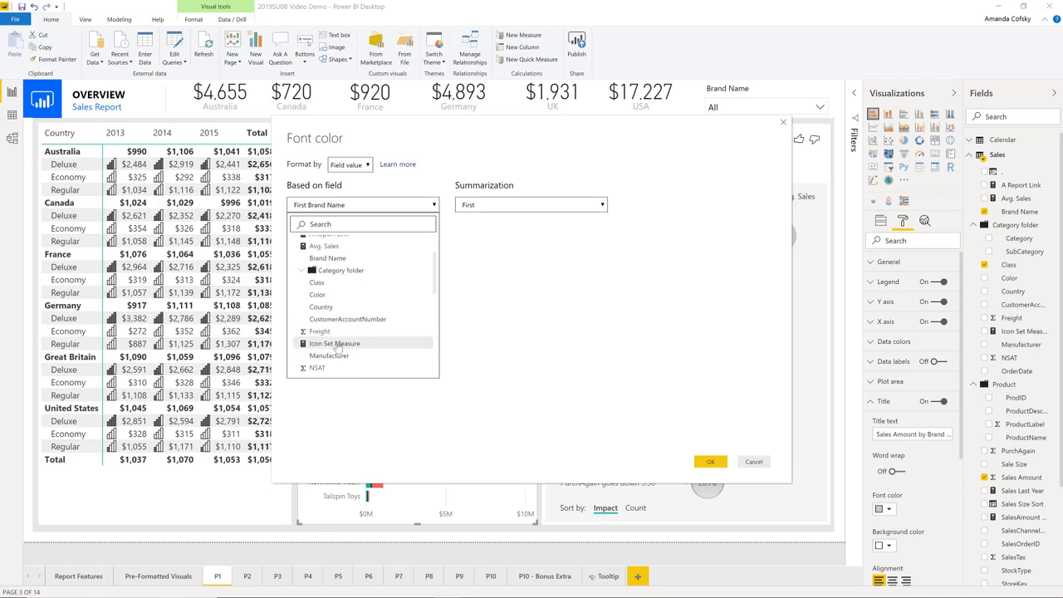
pyautogui.click(341, 346)
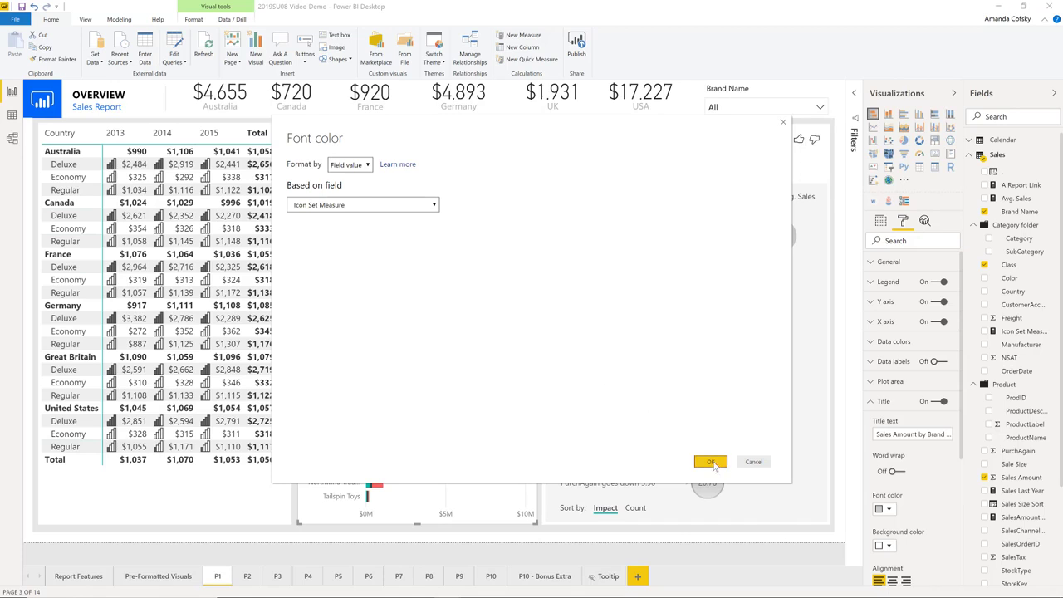
pyautogui.click(712, 464)
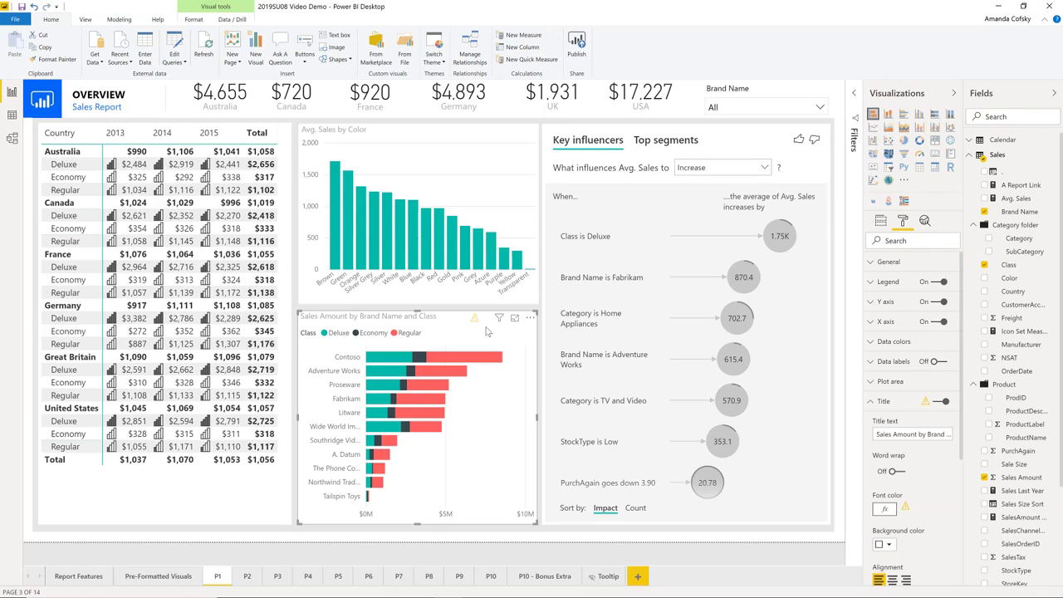
# Review the details of the warning on the Sales Amount chart, and close them
pyautogui.moveTo(475, 322)
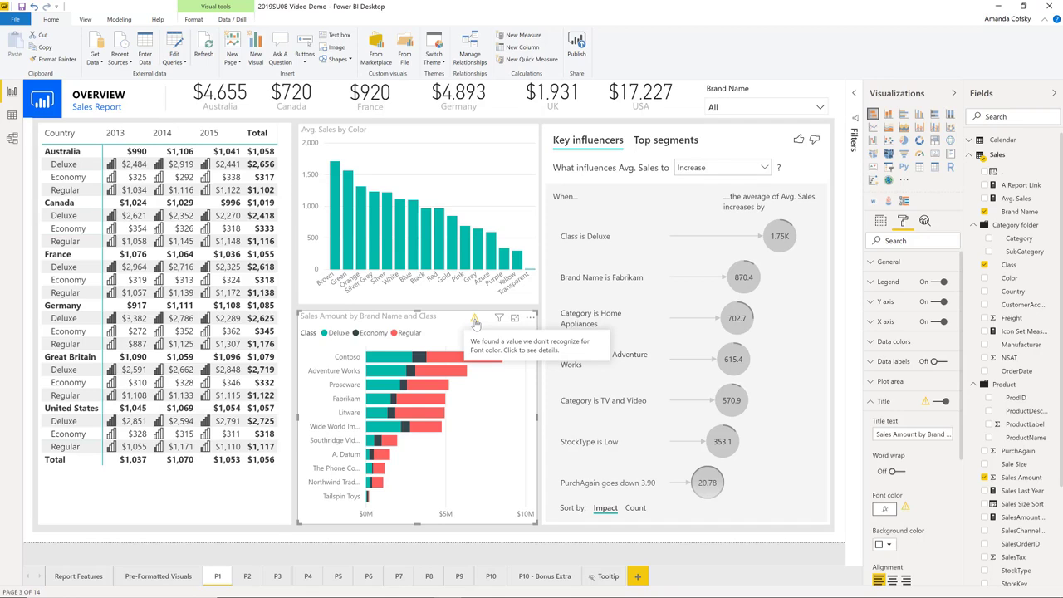
pyautogui.click(475, 320)
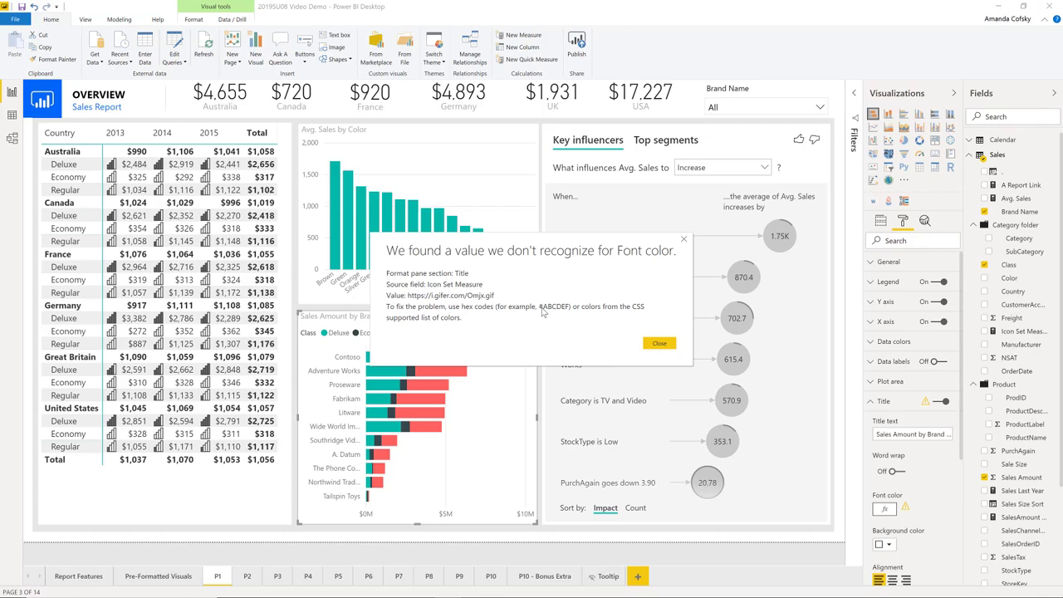
pyautogui.click(664, 345)
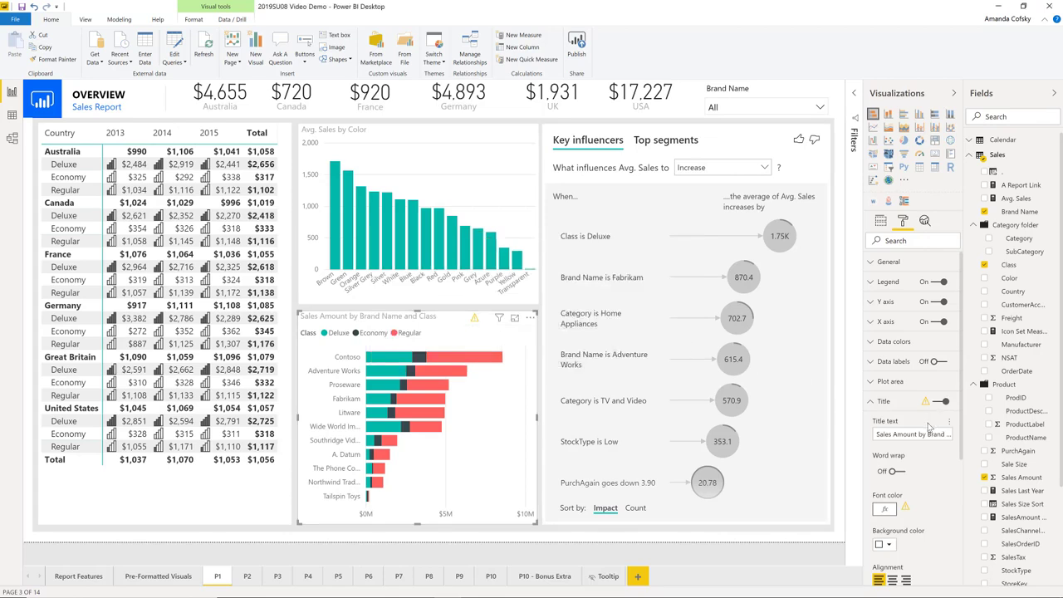
# Collapse and reopen the chart's title formatting settings to trace the warning to its font color
pyautogui.scroll(-3, 925, 414)
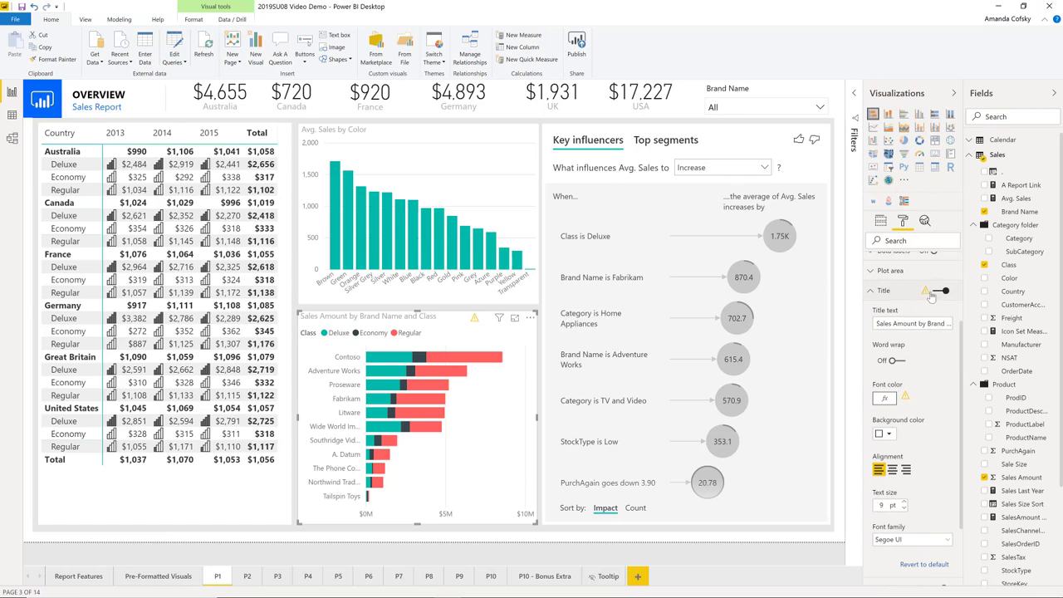
pyautogui.click(894, 295)
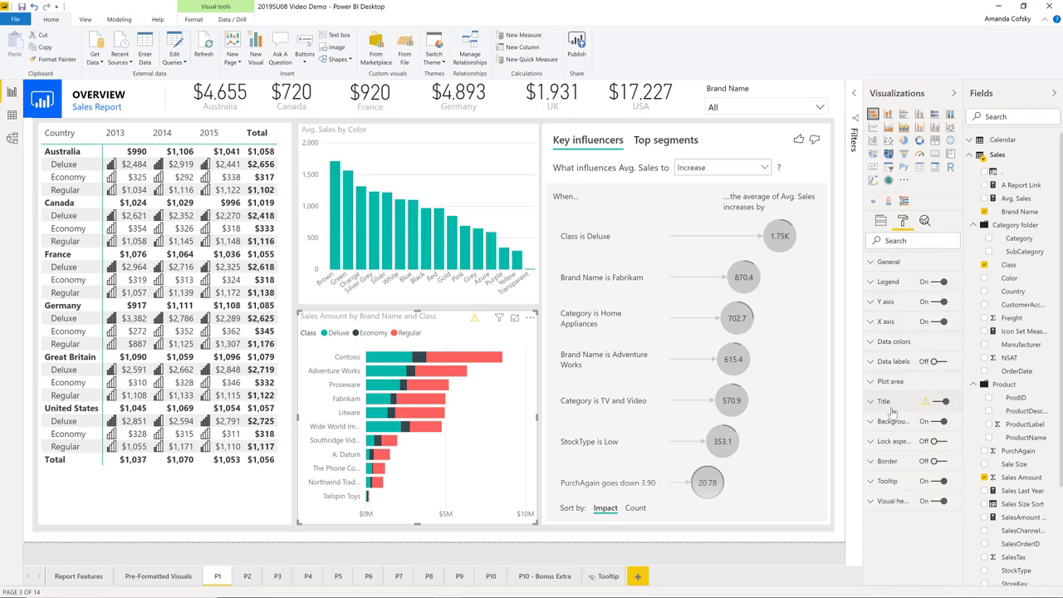
pyautogui.click(890, 407)
pyautogui.scroll(-1, 895, 462)
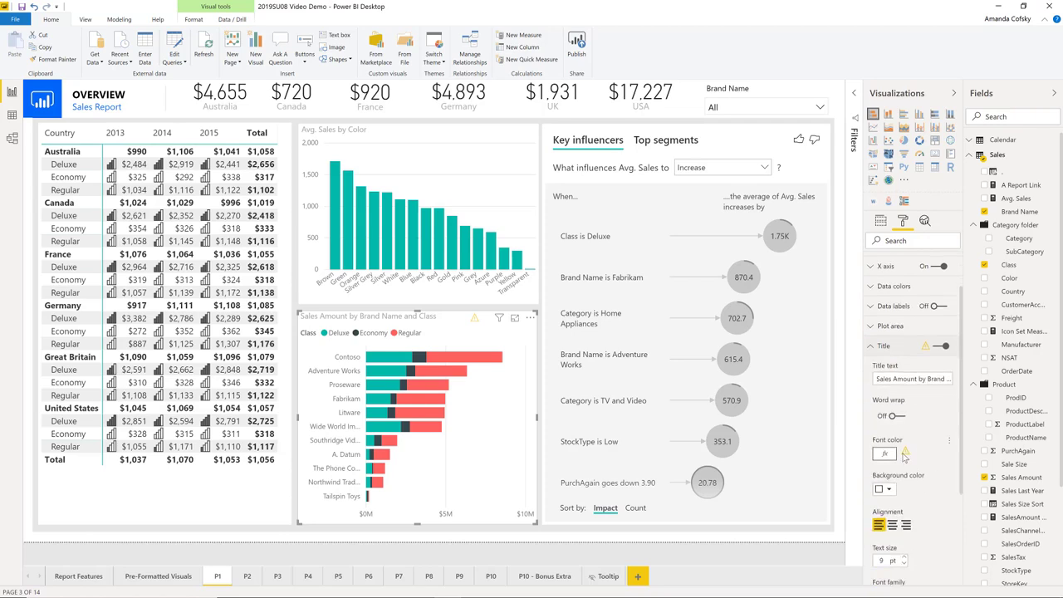
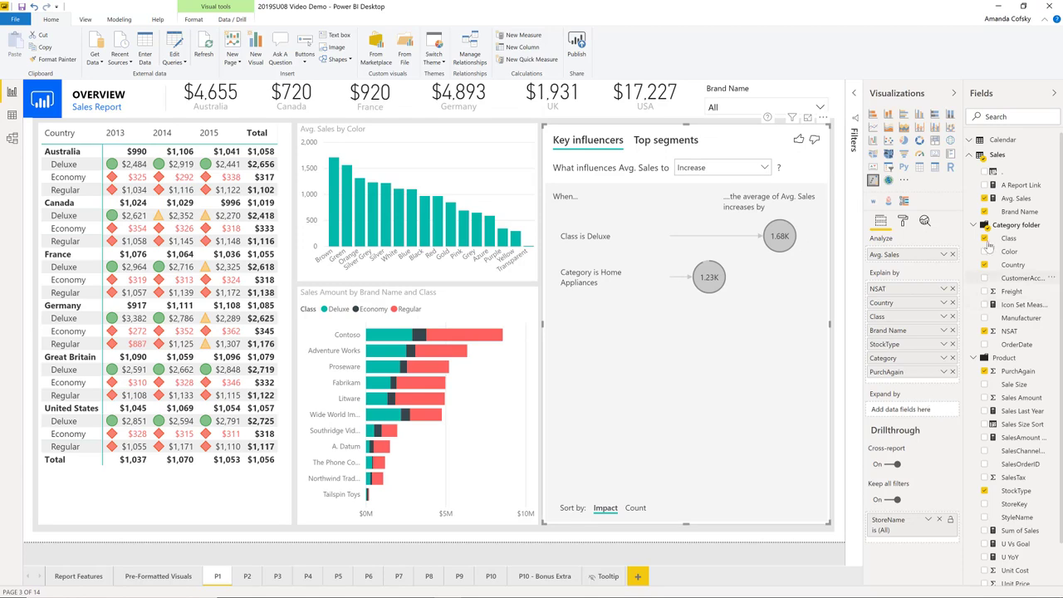
# Expand the Category and Product folders in the Sales table and add a Product folder field to the key influencers' Expand by
pyautogui.click(975, 226)
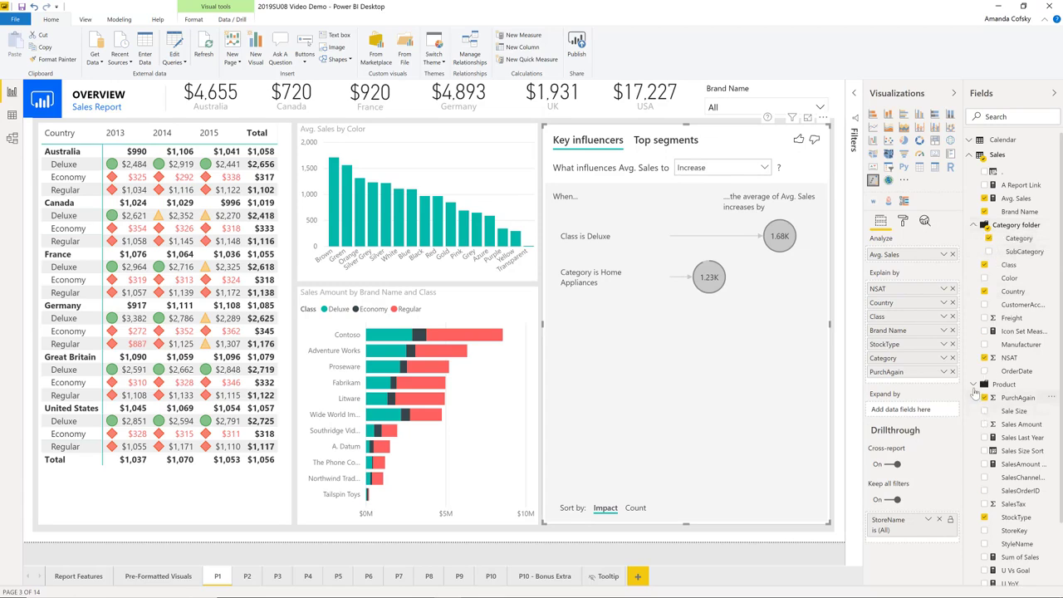
pyautogui.click(973, 384)
pyautogui.moveTo(1020, 400); pyautogui.dragTo(918, 414)
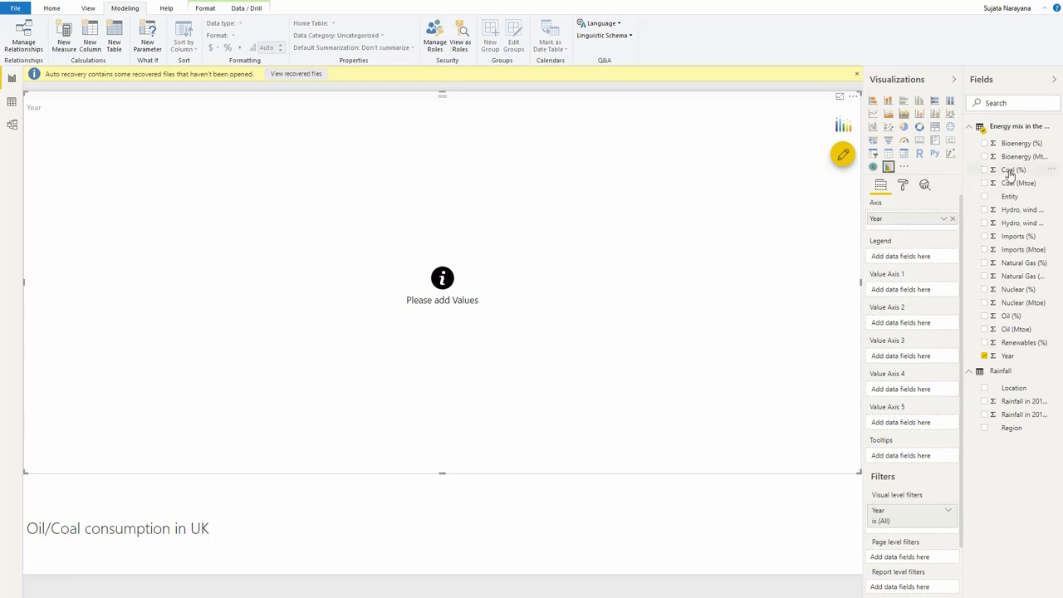
# In the Oil/Coal consumption in UK report, add Coal (Mtoe) to Value Axis 1 and Oil (Mtoe) to Value Axis 2
pyautogui.moveTo(1017, 185); pyautogui.dragTo(915, 293)
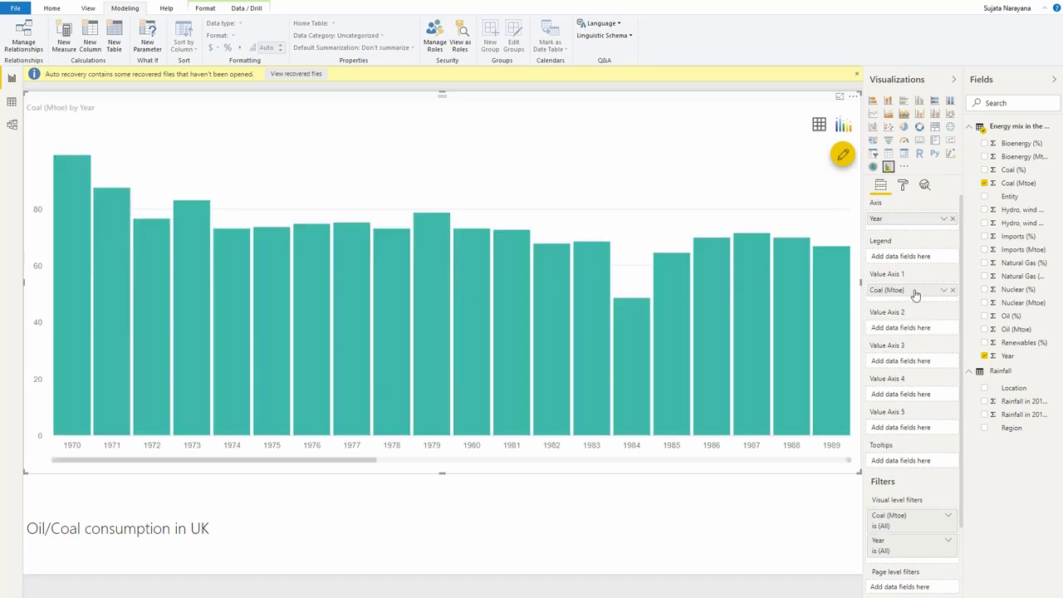
pyautogui.moveTo(1010, 330); pyautogui.dragTo(915, 332)
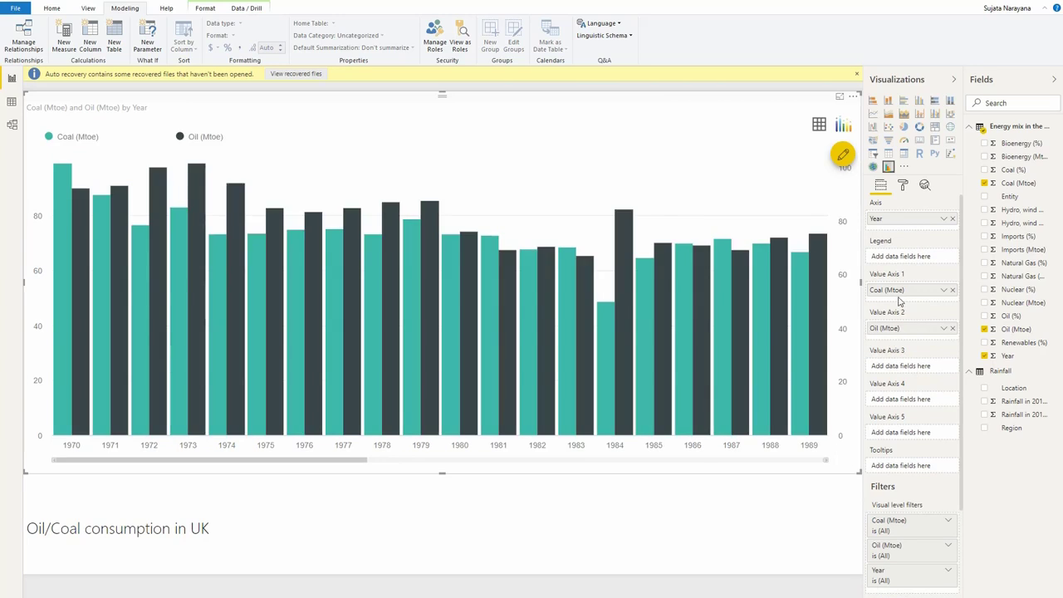
# Turn off auto scaling for the chart's Y-Axis 1 and set its end value to 105
pyautogui.click(906, 189)
pyautogui.click(896, 307)
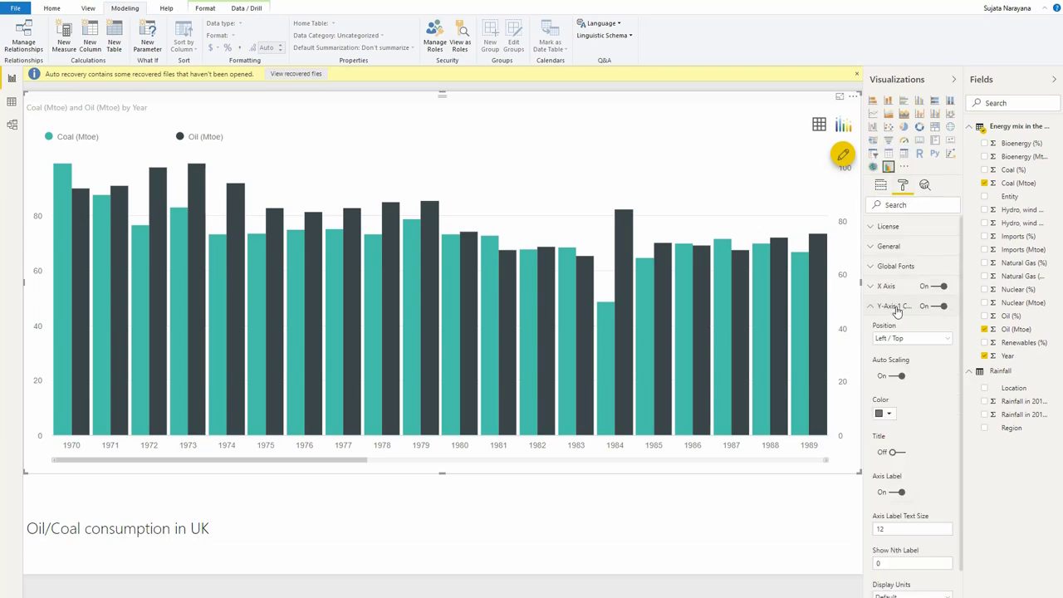
pyautogui.click(901, 376)
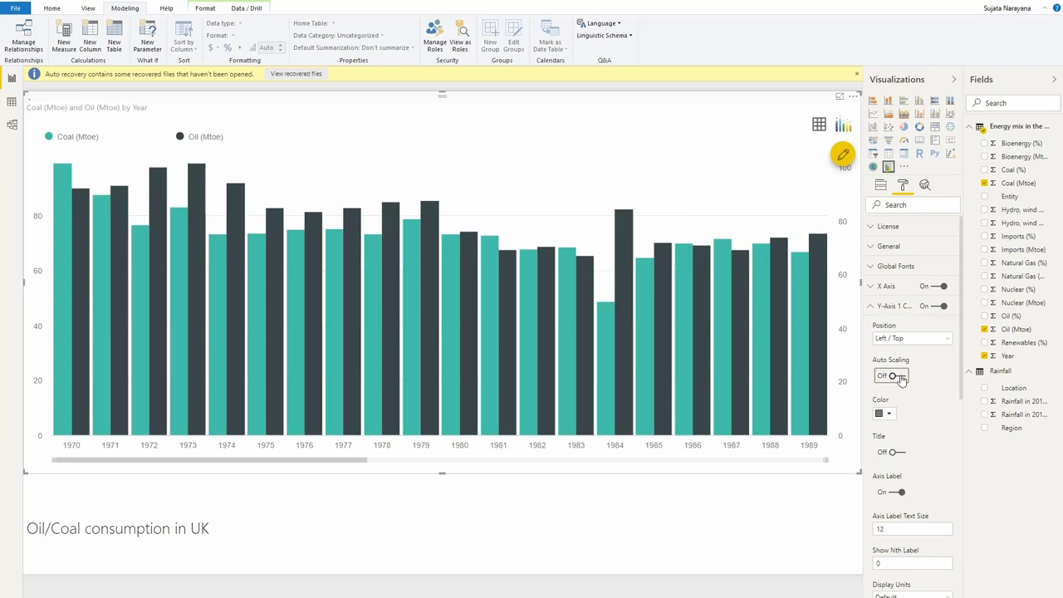
pyautogui.click(908, 448)
pyautogui.moveTo(908, 451); pyautogui.dragTo(859, 453)
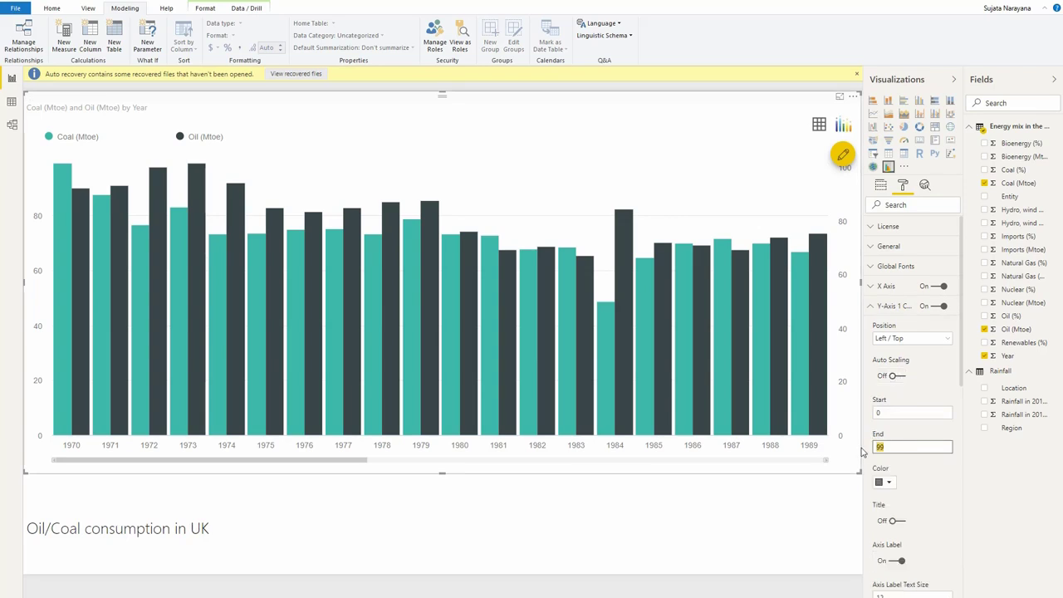
pyautogui.write('105')
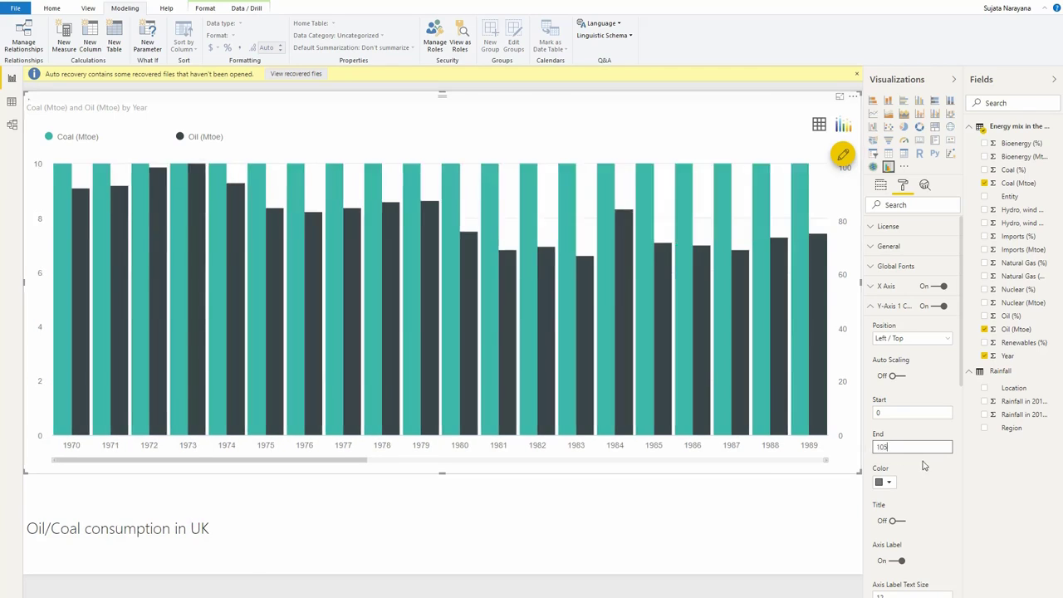
pyautogui.click(876, 307)
# Turn off auto scaling for Y-Axis 2, set its end value to 105, and hide that axis
pyautogui.click(879, 328)
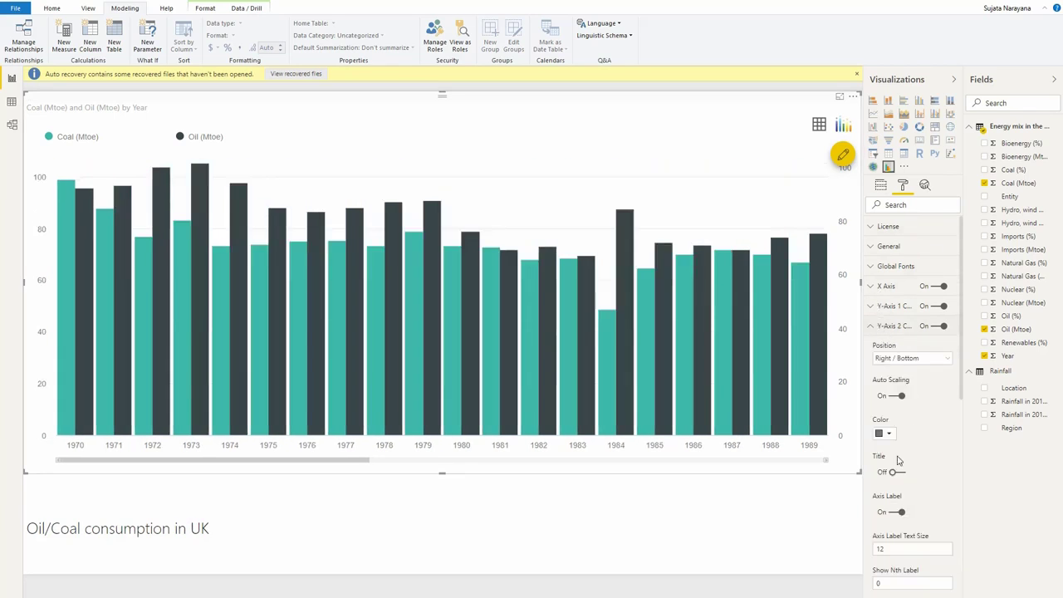
pyautogui.click(899, 397)
pyautogui.click(910, 467)
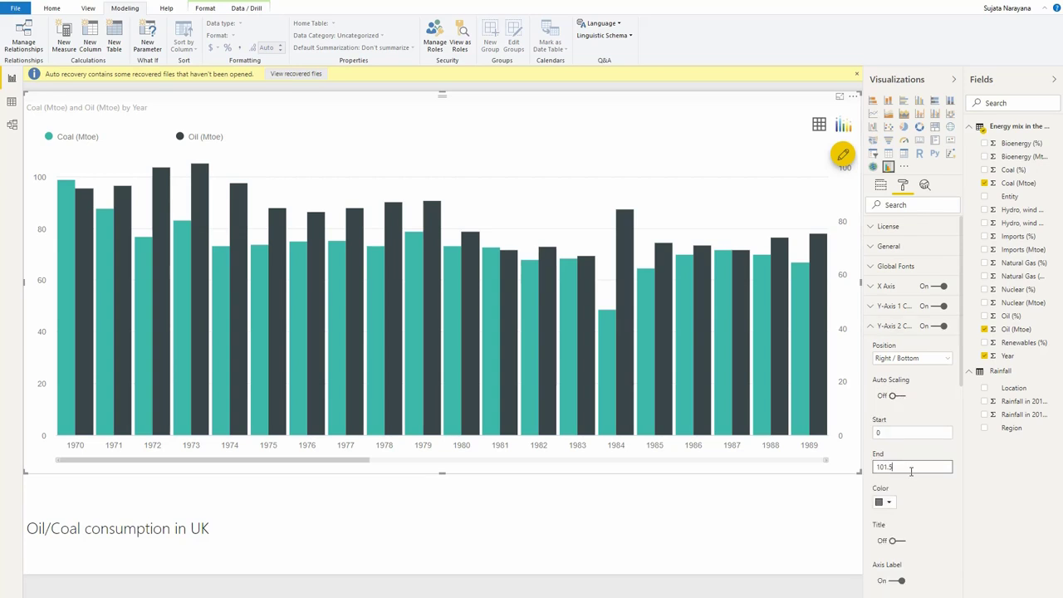
pyautogui.write('105')
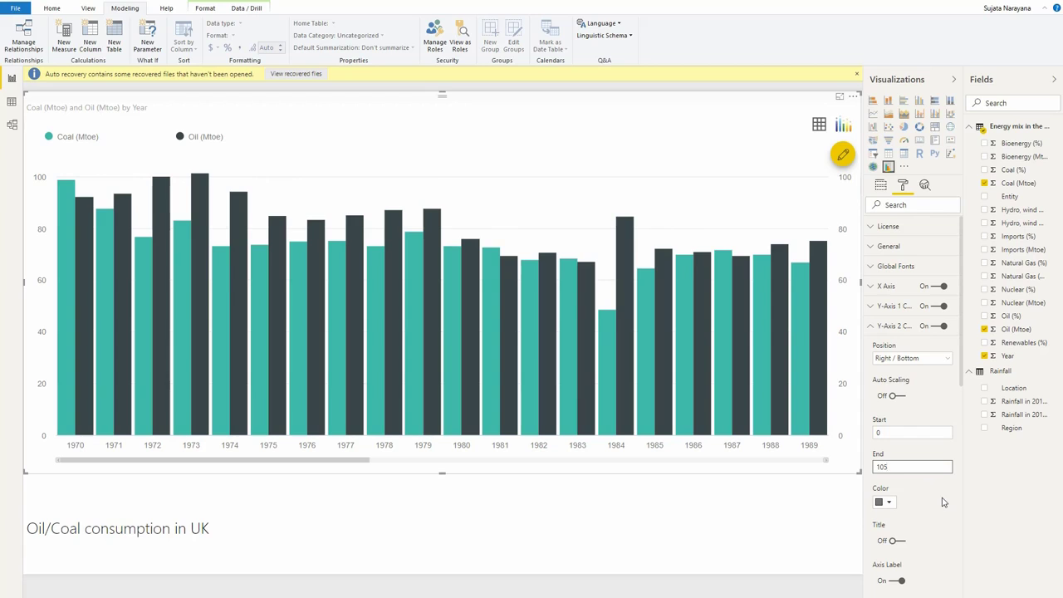
pyautogui.click(939, 326)
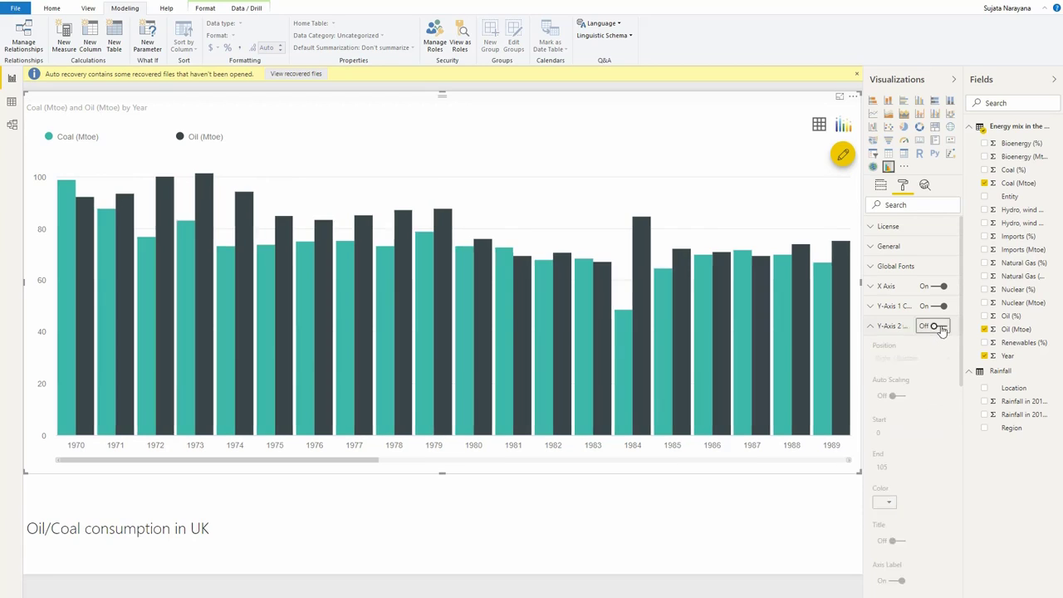
# Turn on the Y-Axis 1 title and set the title text to Mtoe
pyautogui.click(887, 307)
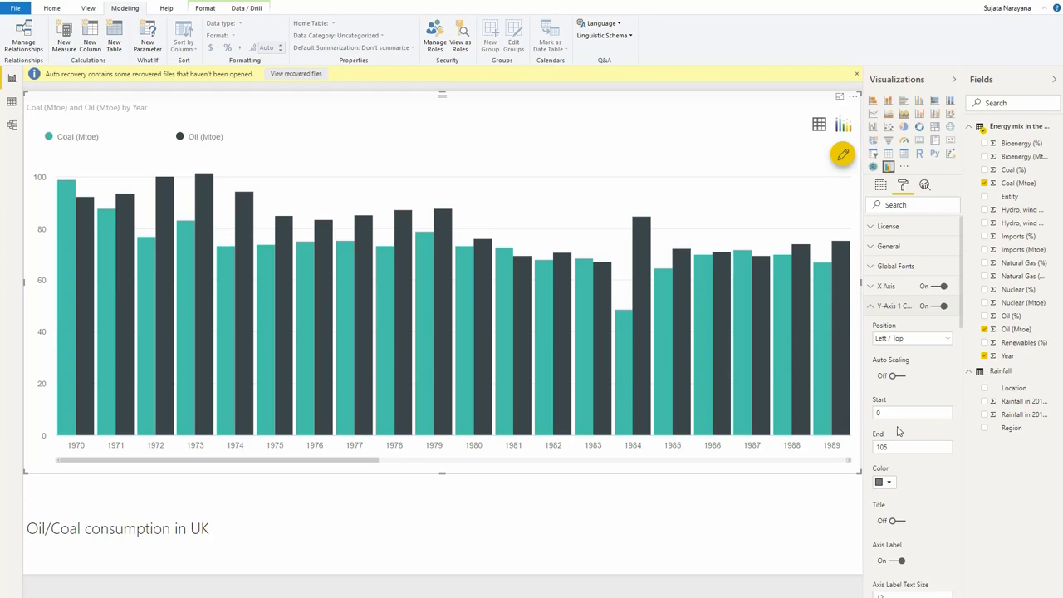
pyautogui.scroll(-3, 907, 459)
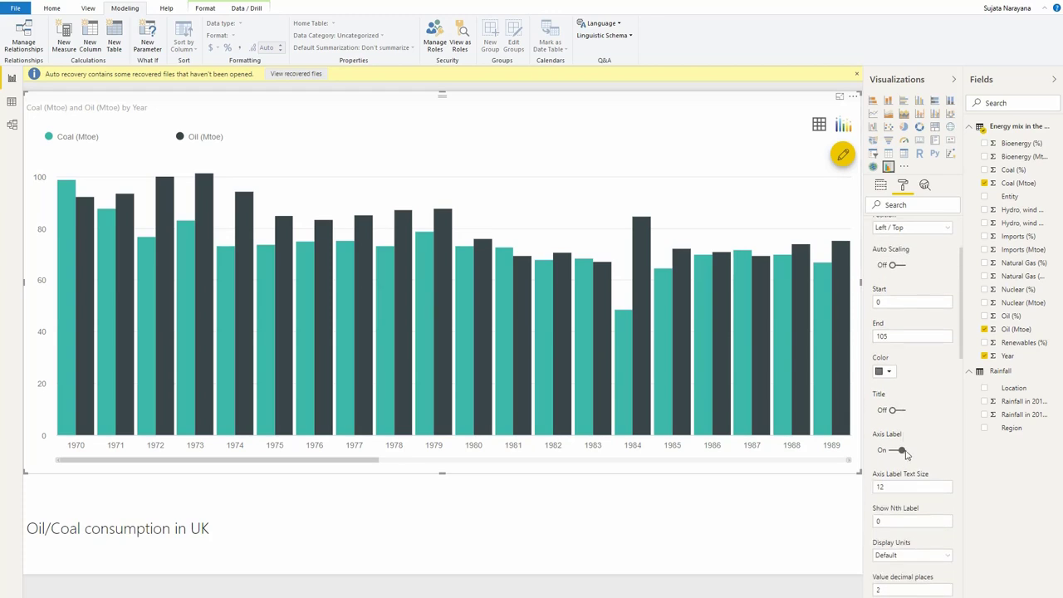
pyautogui.click(893, 409)
pyautogui.click(904, 449)
pyautogui.write('Mtoe')
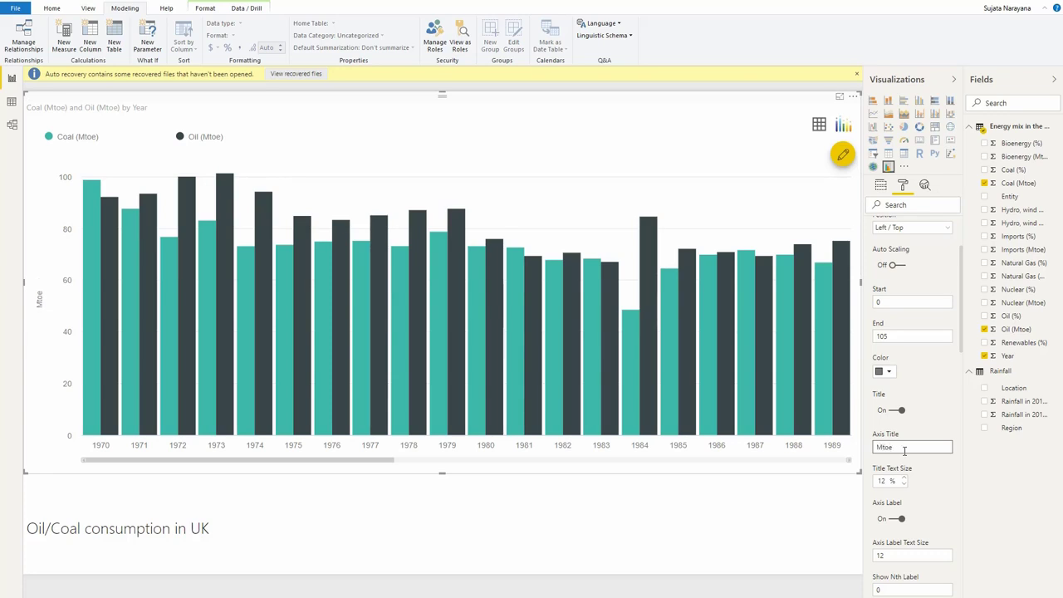
# Add Coal (%) to Value Axis 3 and Oil (%) to Value Axis 4 of the chart
pyautogui.click(881, 187)
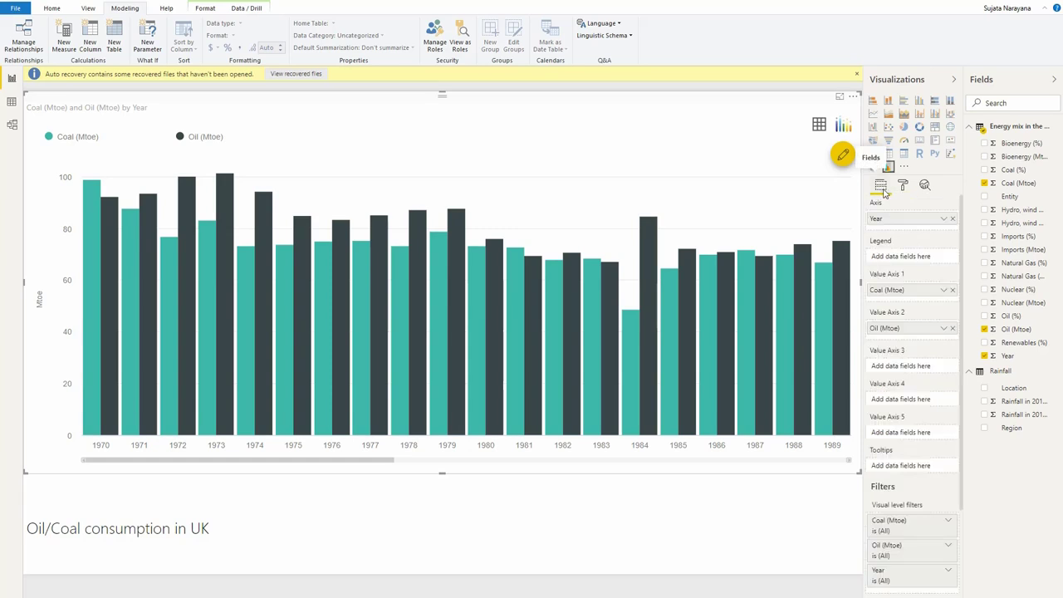
pyautogui.moveTo(1002, 171); pyautogui.dragTo(929, 369)
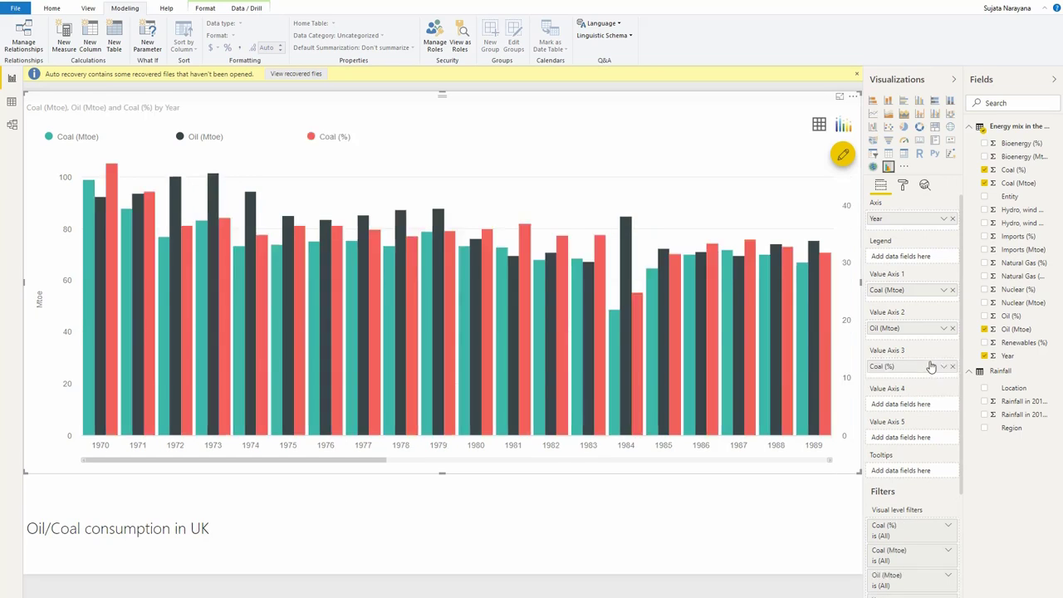
pyautogui.moveTo(928, 404); pyautogui.dragTo(920, 410)
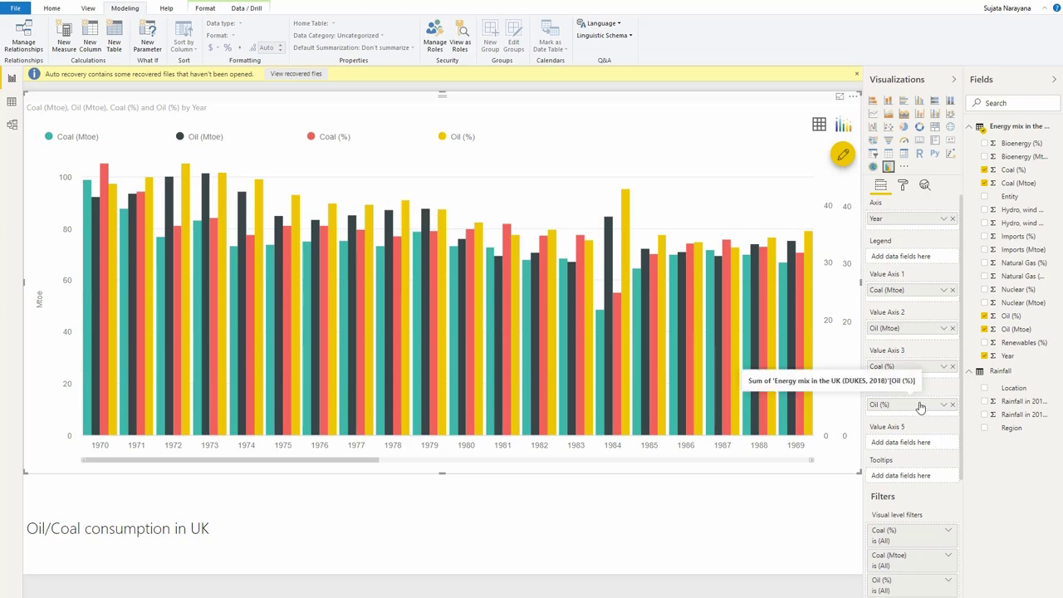
# Set the series type of both Coal (%) and Oil (%) to Line
pyautogui.click(903, 186)
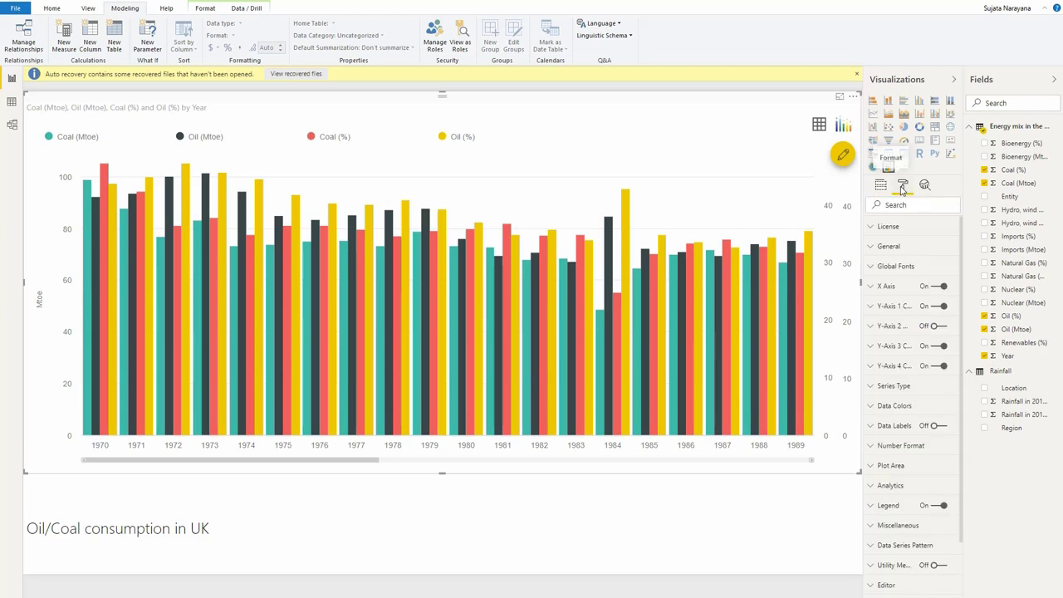
pyautogui.click(906, 392)
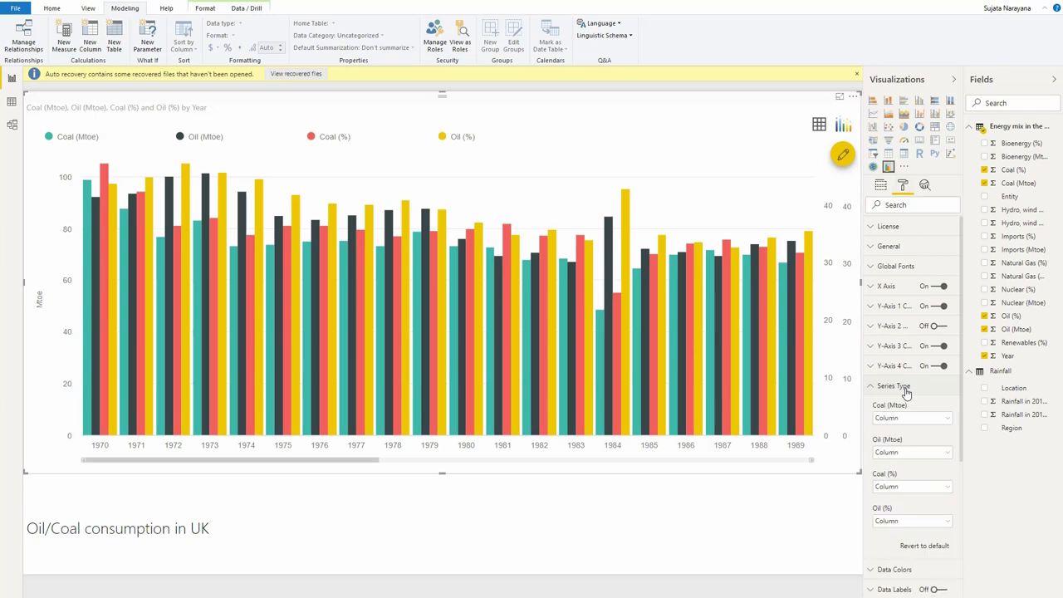
pyautogui.click(900, 488)
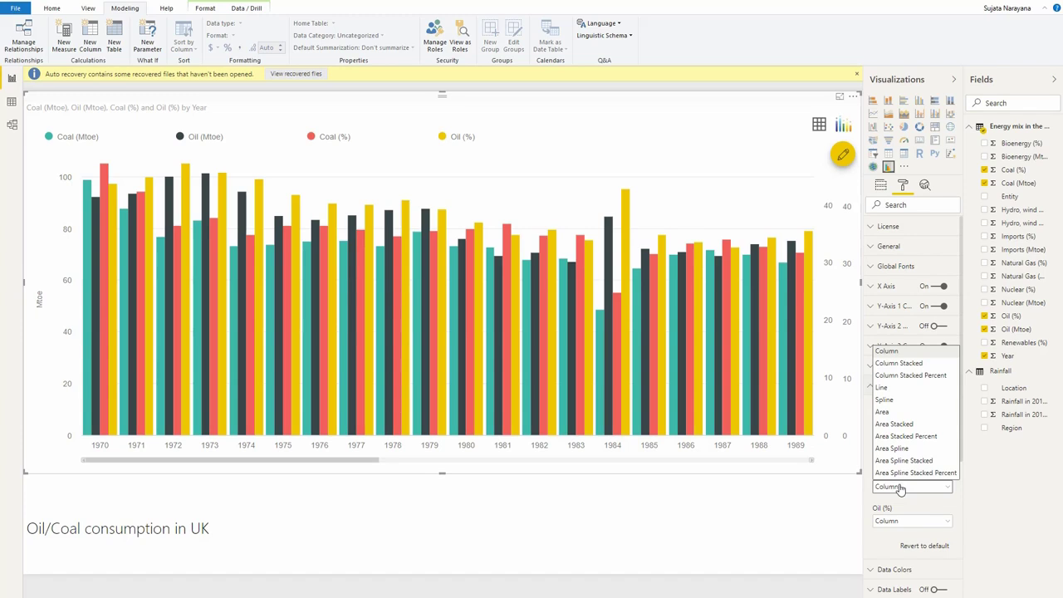
pyautogui.click(896, 388)
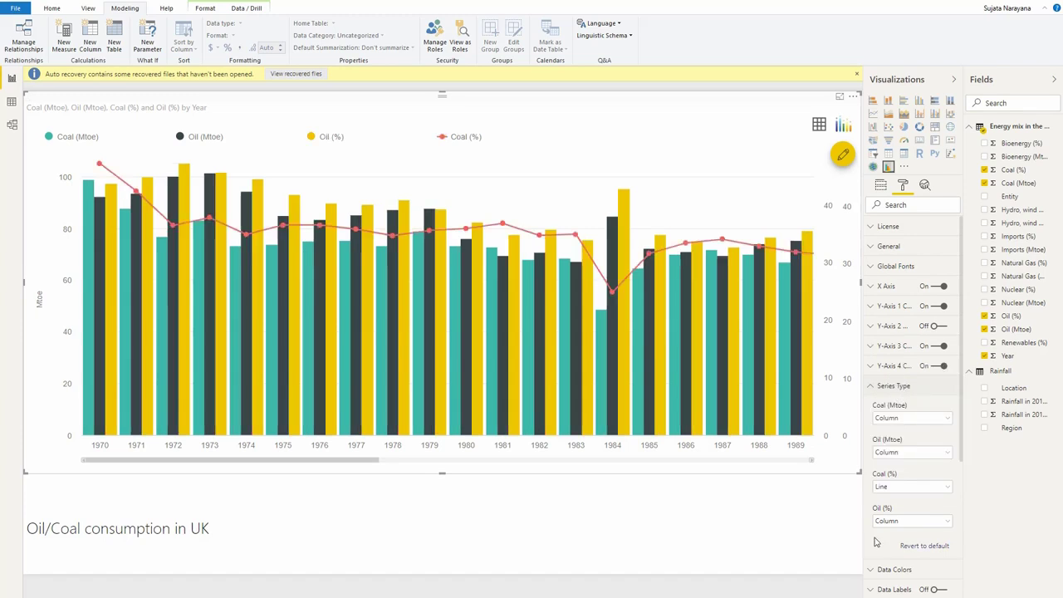
pyautogui.click(889, 523)
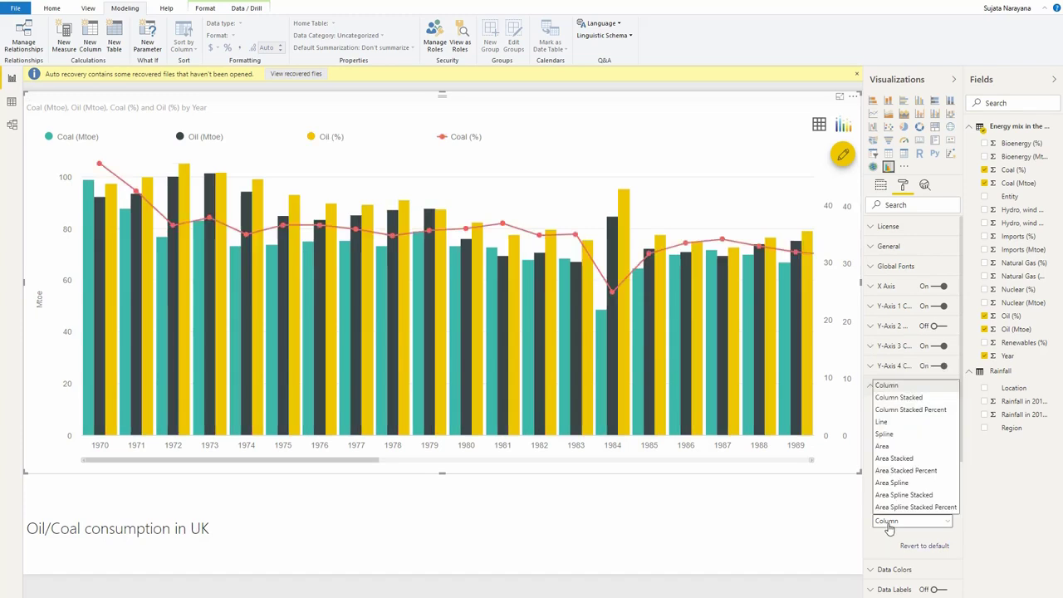
pyautogui.click(901, 422)
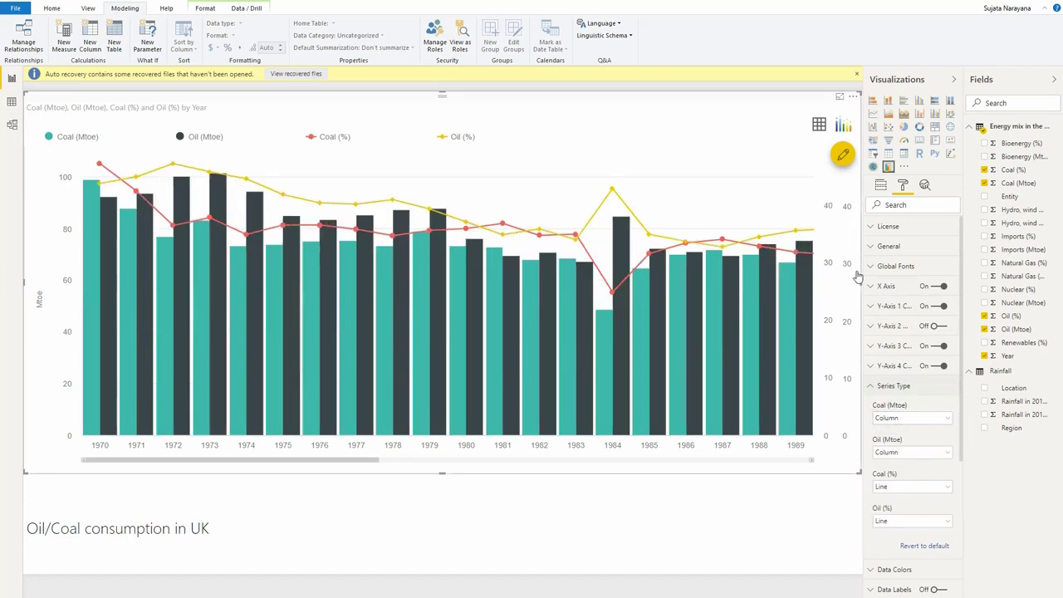
# Turn off auto scaling for Y-Axis 3 and set its end value to 100
pyautogui.click(905, 349)
pyautogui.click(903, 414)
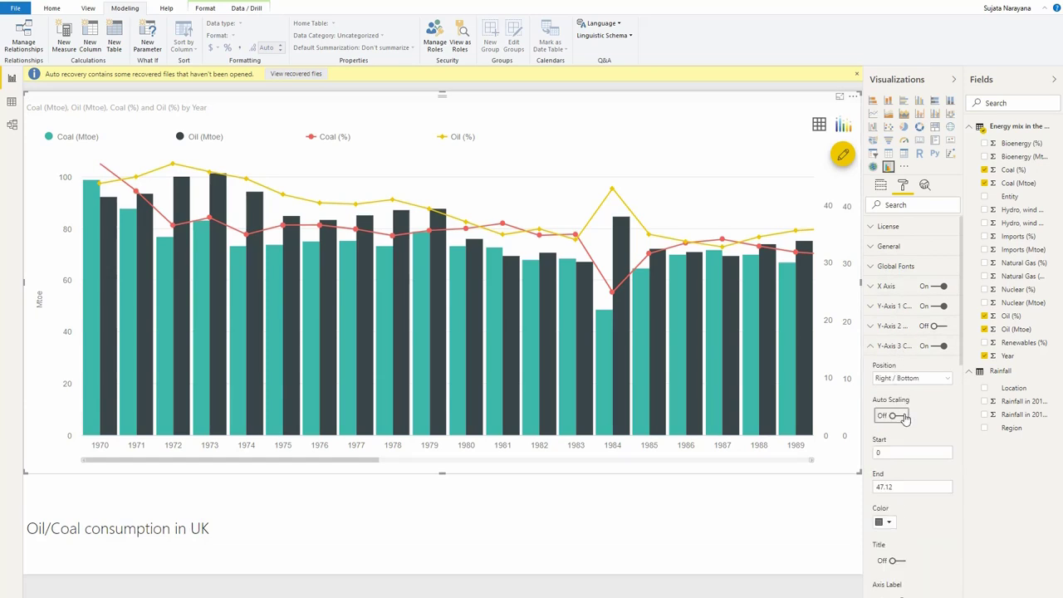
pyautogui.click(909, 488)
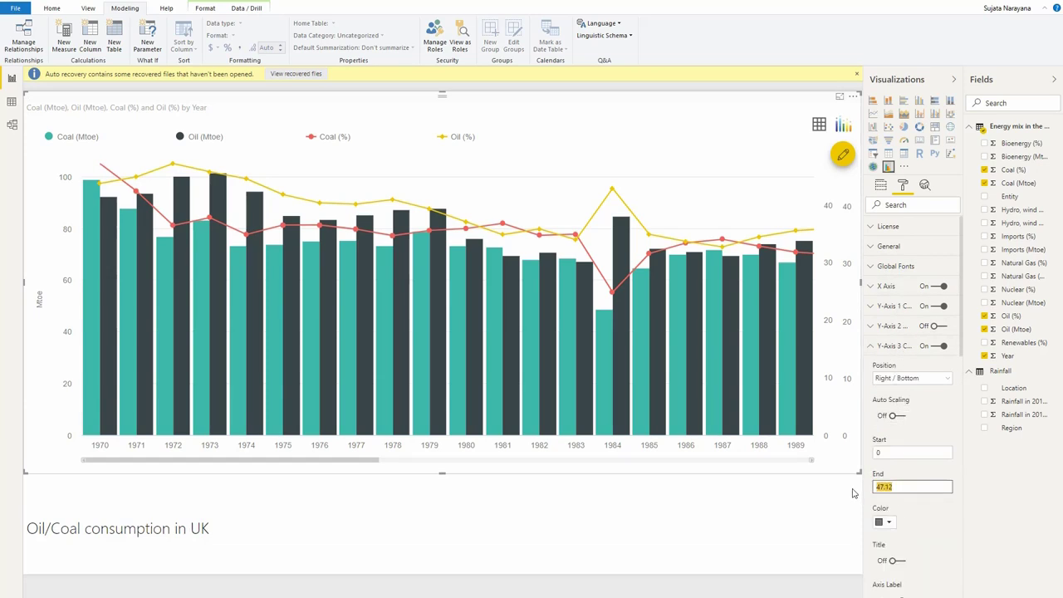
pyautogui.write('100')
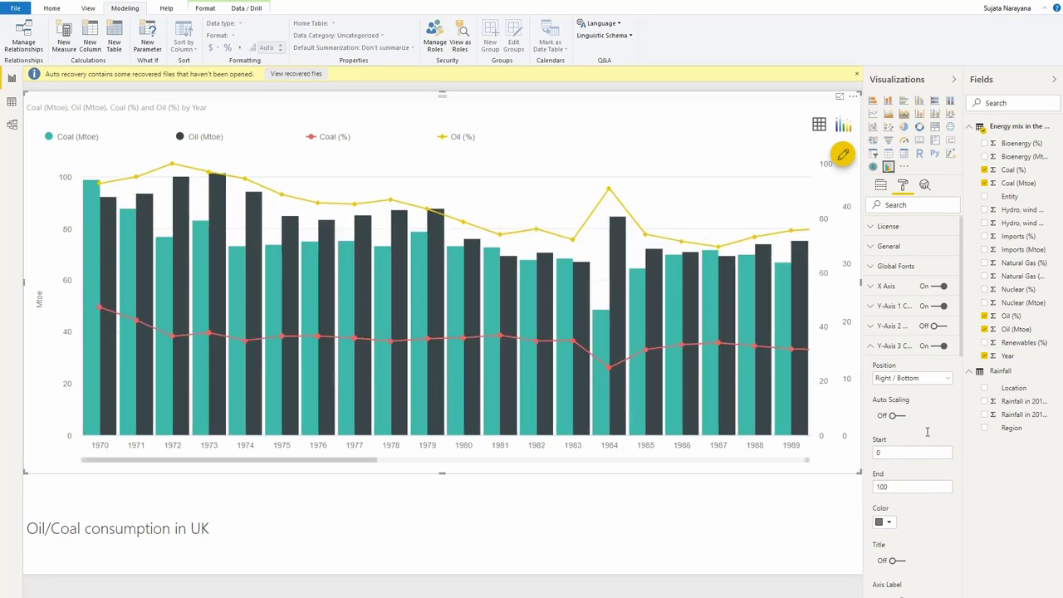
pyautogui.click(870, 347)
# Turn off auto scaling for Y-Axis 4, set its end value to 100, and hide that axis
pyautogui.click(891, 372)
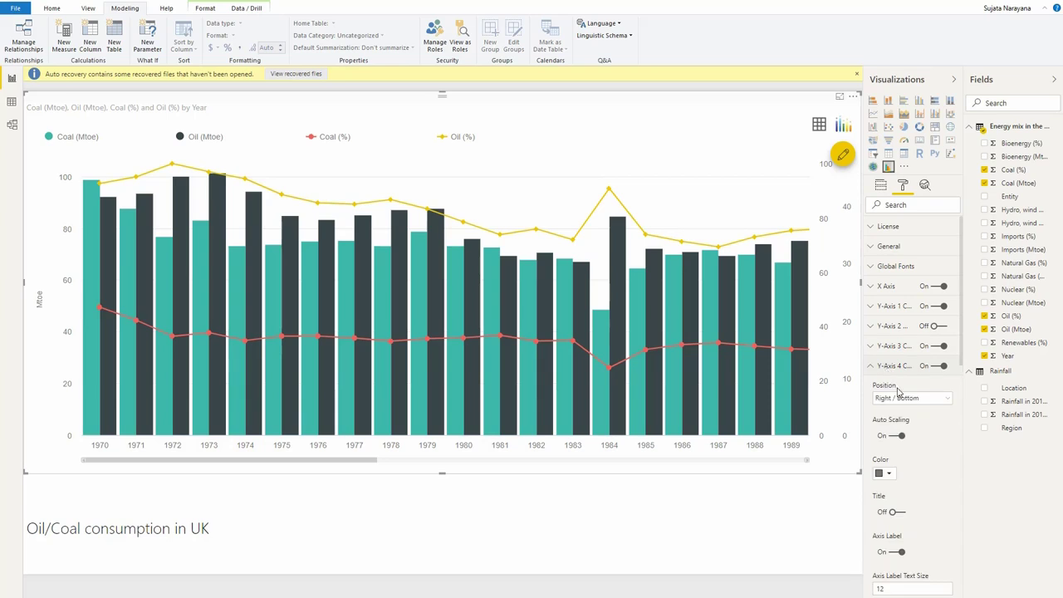
pyautogui.click(897, 435)
pyautogui.click(909, 509)
pyautogui.hotkey('ctrl', 'a')
pyautogui.write('100')
pyautogui.press('Return')
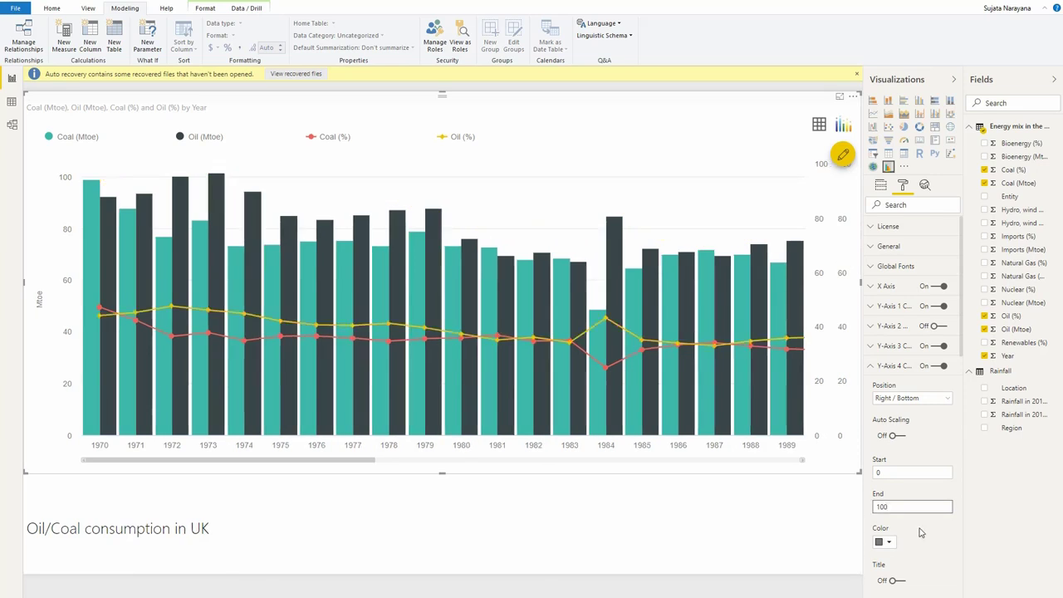
pyautogui.click(941, 366)
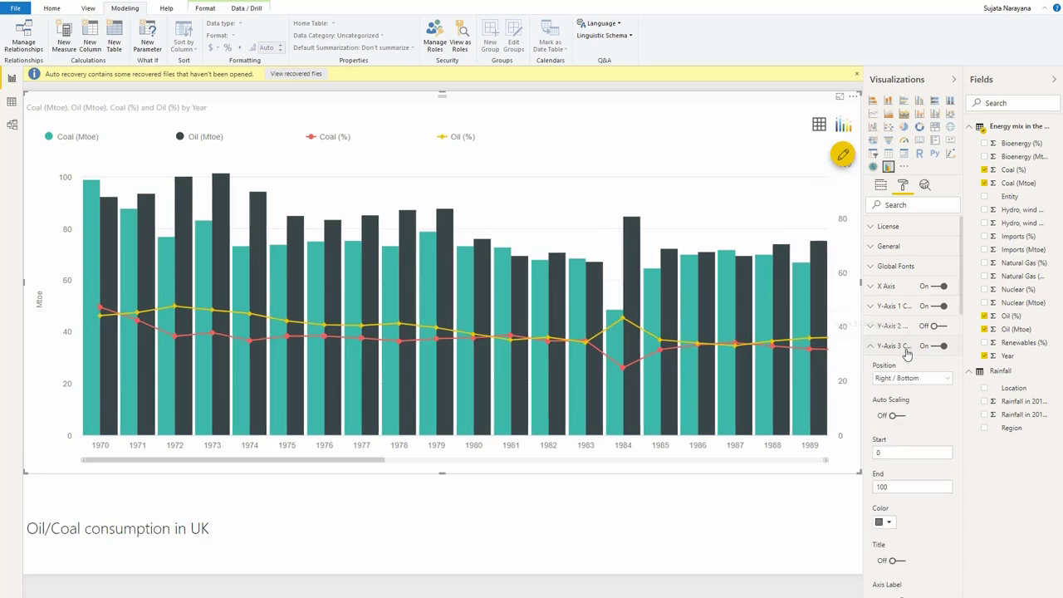
# Turn on the Y-Axis 3 title and set the title text to %
pyautogui.scroll(-3, 948, 411)
pyautogui.click(901, 451)
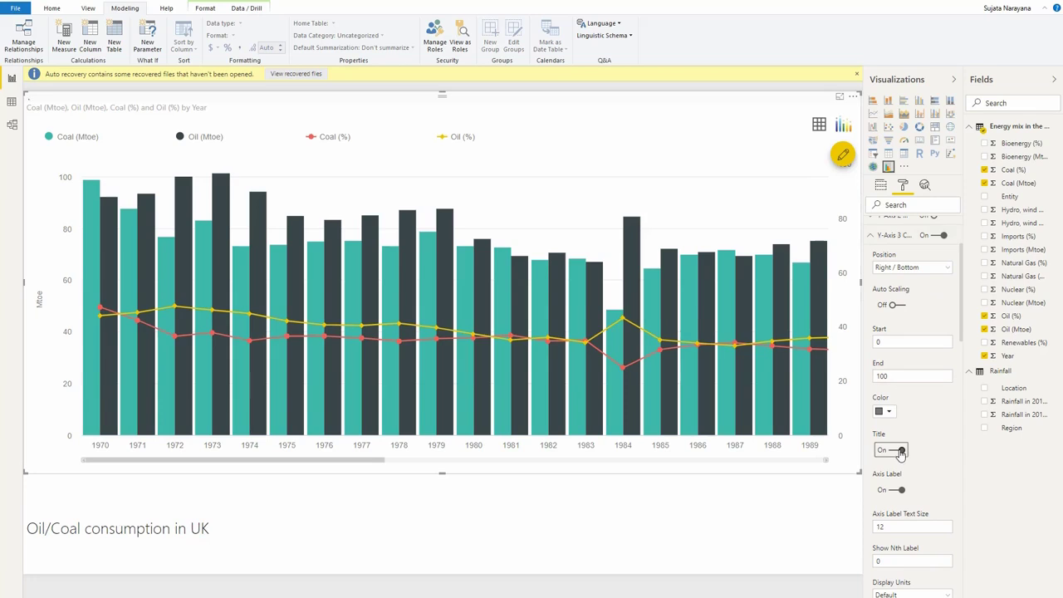
pyautogui.click(898, 489)
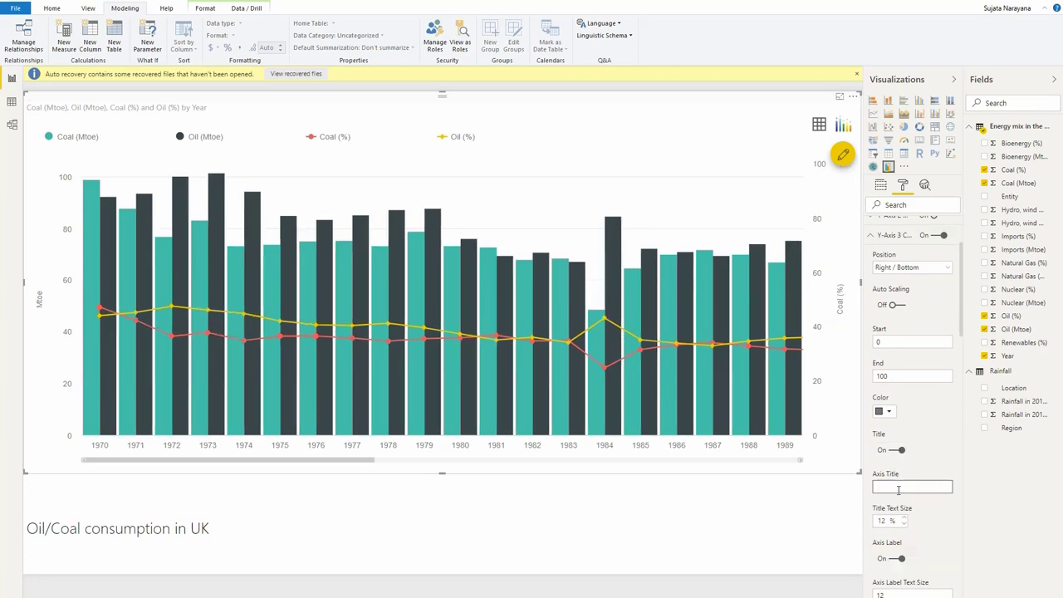
pyautogui.write('%')
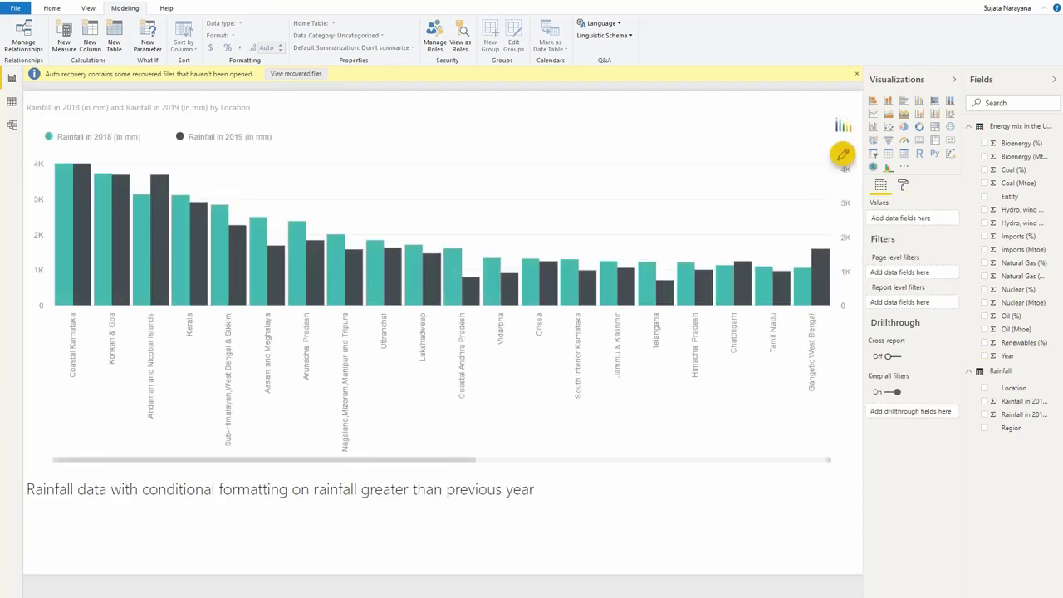
# Open the conditional formatting editor of the rainfall chart and add a rule for Rainfall in 2019 (in mm)
pyautogui.click(463, 432)
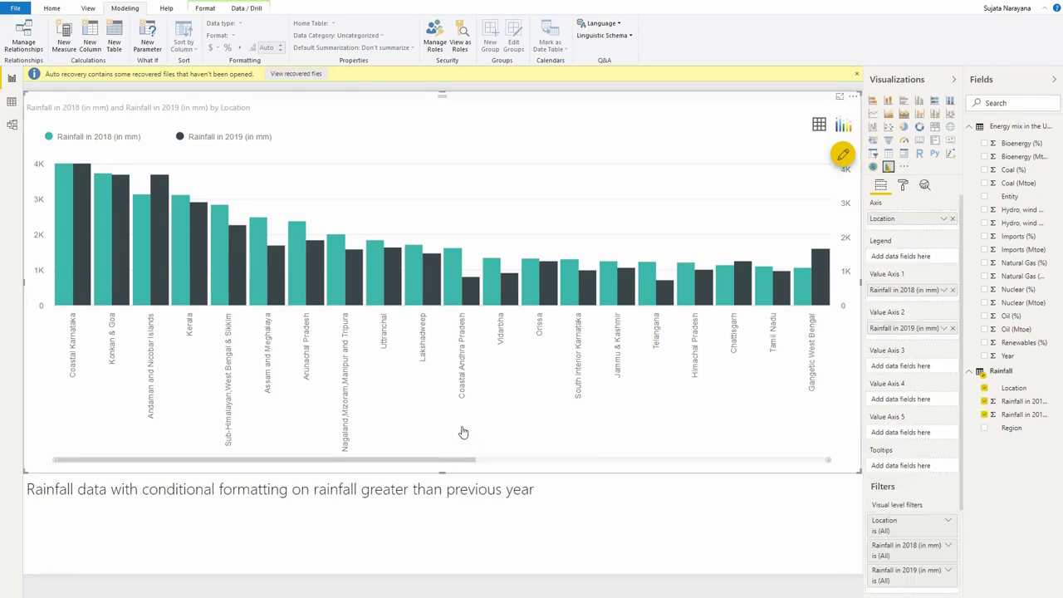
pyautogui.click(842, 156)
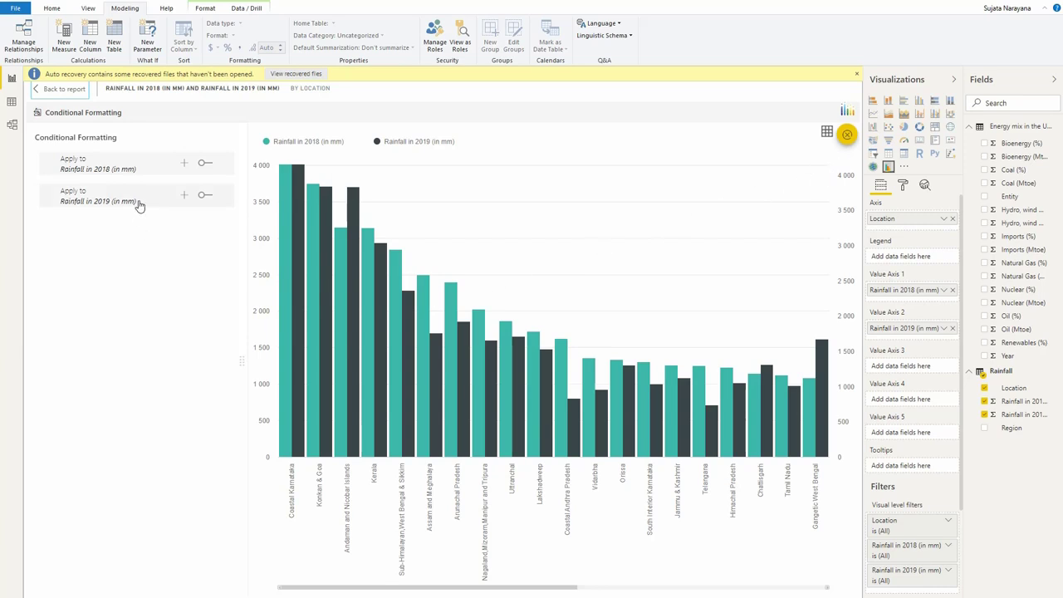
pyautogui.click(185, 197)
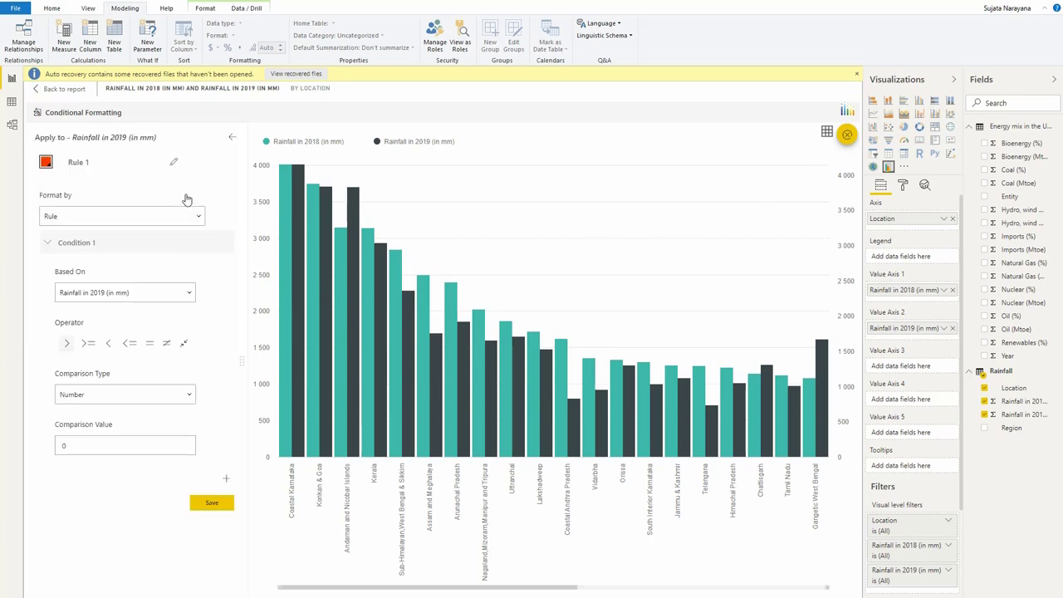
# Set the new rule's formatting color to violet-blue
pyautogui.click(46, 163)
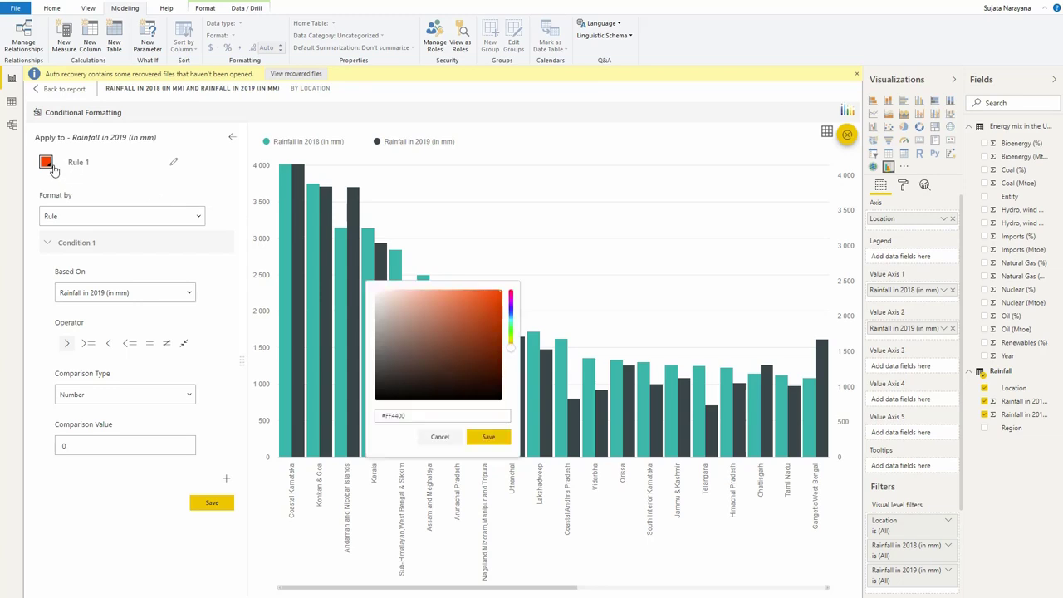
pyautogui.click(512, 317)
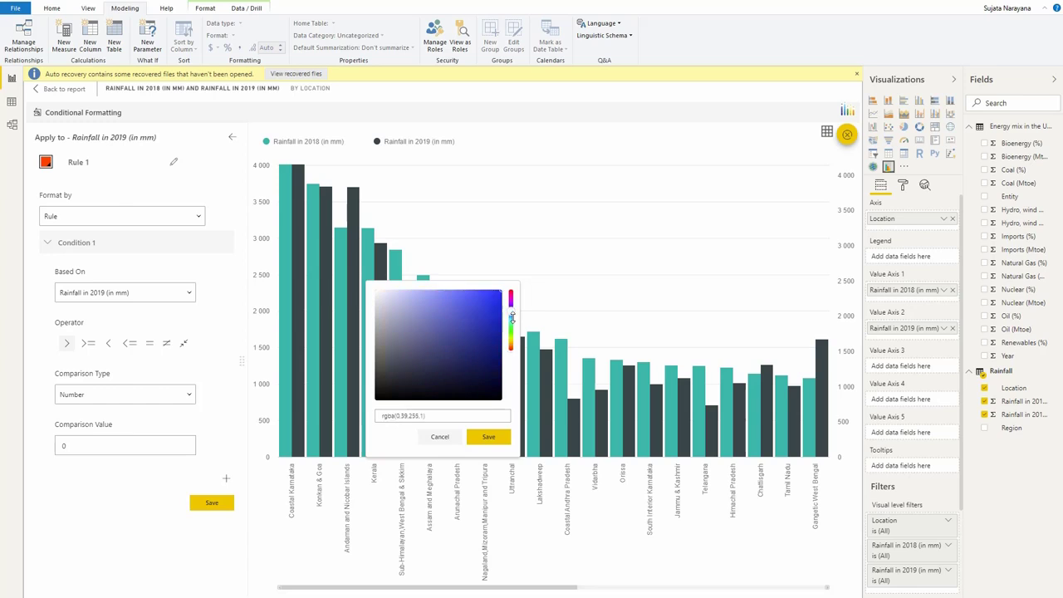
pyautogui.click(512, 312)
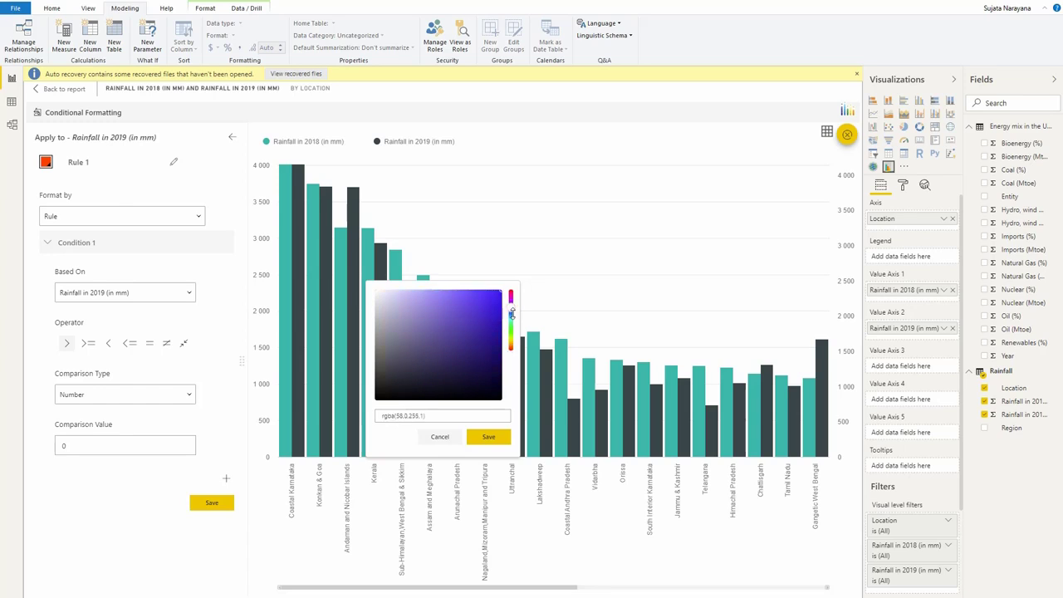
pyautogui.click(488, 437)
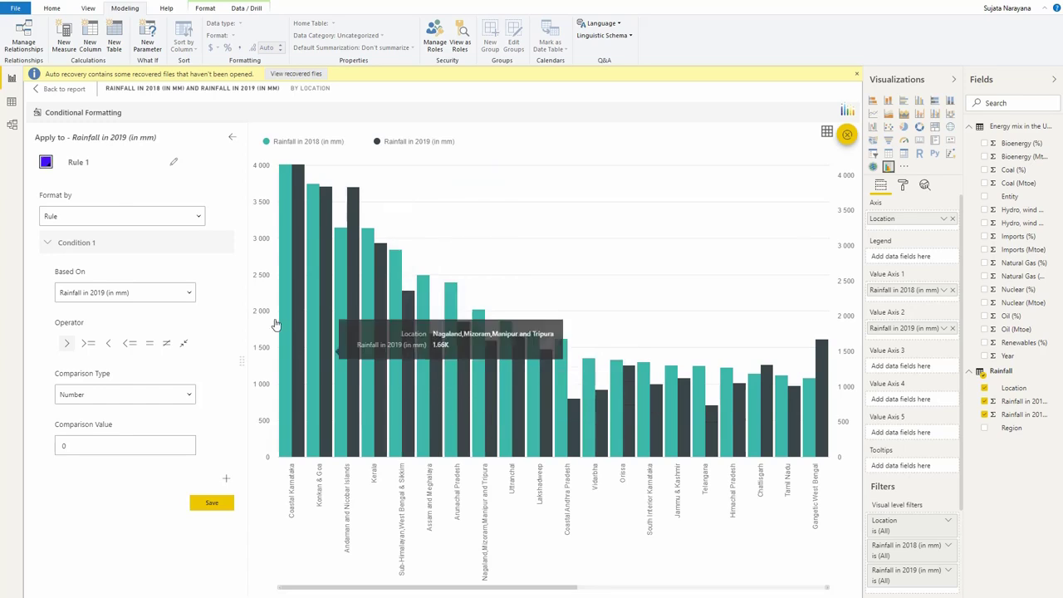
# Rename the rule as "Rainfall in 2019 > 2018"
pyautogui.click(95, 165)
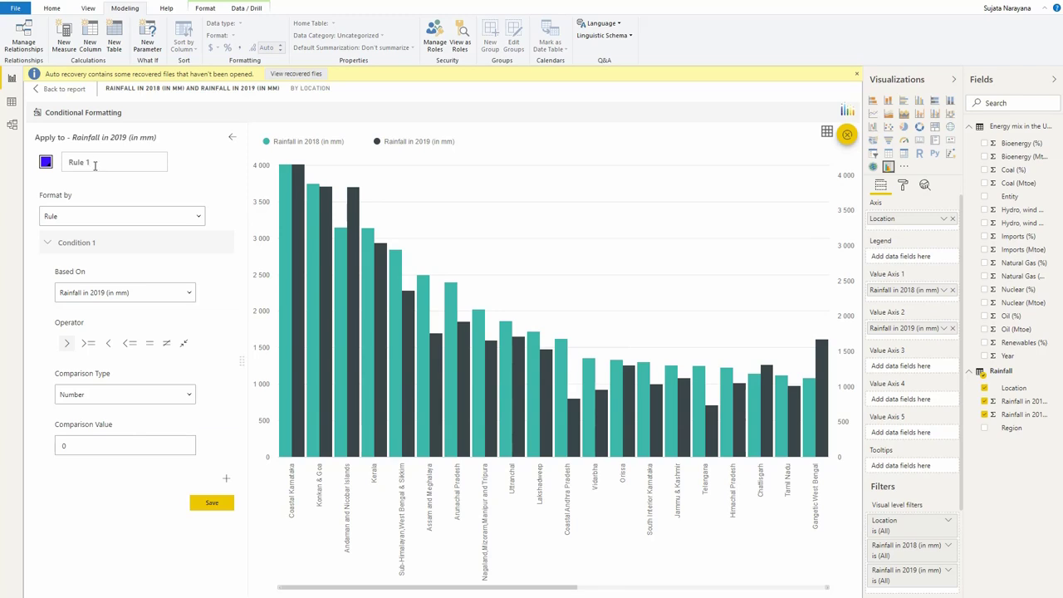
pyautogui.press('BackSpace')
pyautogui.press('BackSpace')
pyautogui.press('BackSpace')
pyautogui.write('ainfall in 2019 > 2018')
# Set the rule's condition to Rainfall in 2019 greater than the Value of Rainfall in 2018, save it, and return to the report
pyautogui.click(81, 219)
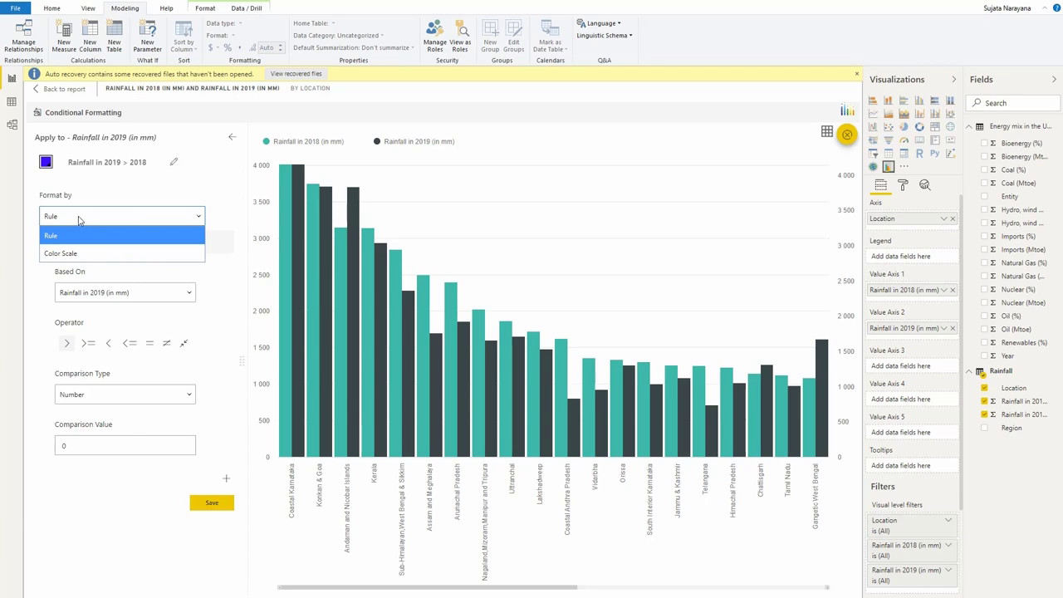
pyautogui.click(78, 219)
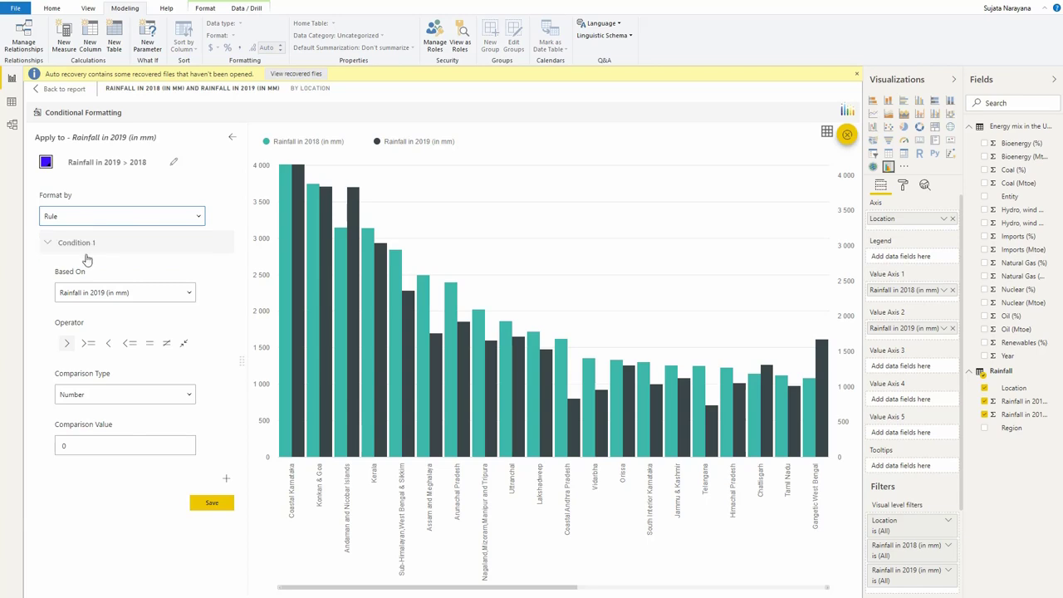
pyautogui.click(97, 297)
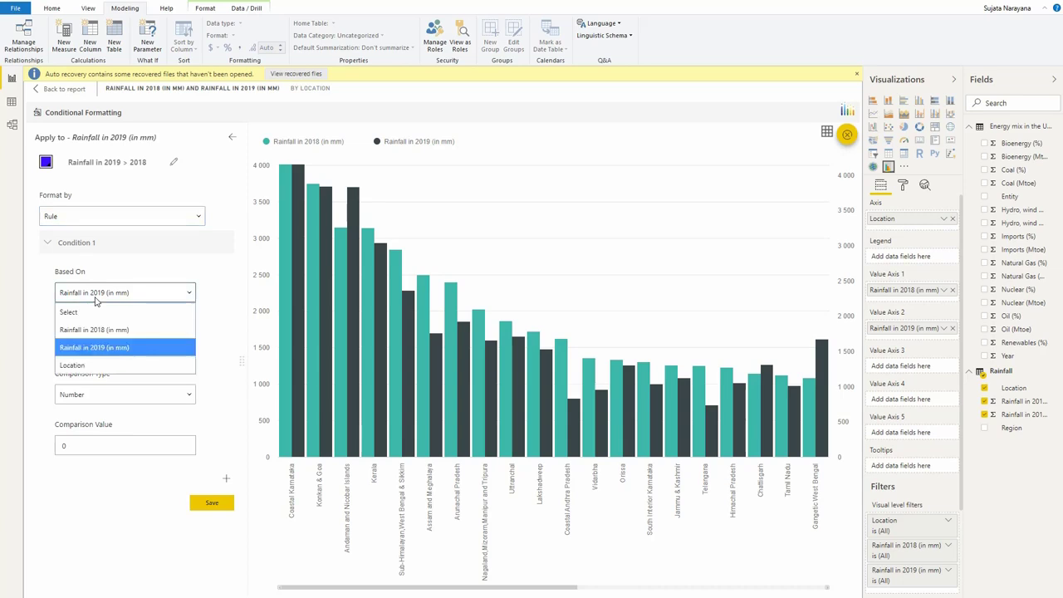
pyautogui.click(96, 297)
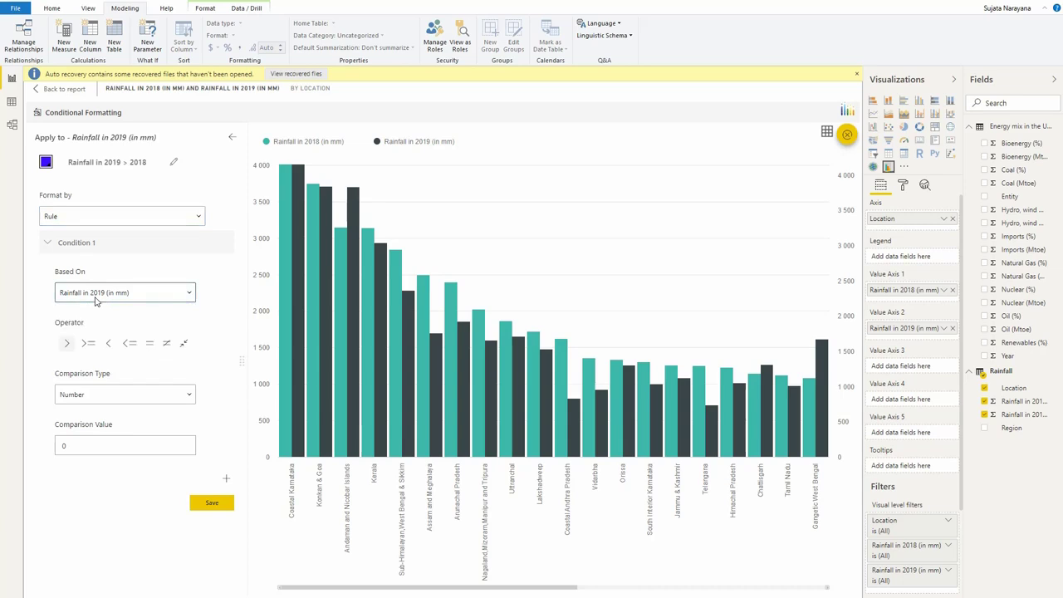
pyautogui.click(65, 348)
pyautogui.click(95, 397)
pyautogui.click(94, 445)
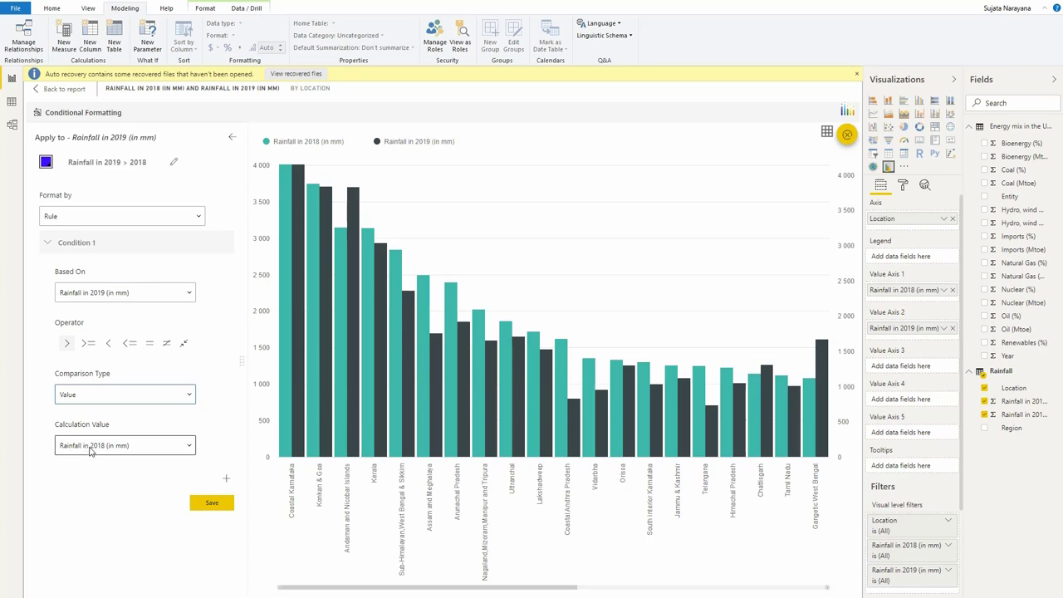
pyautogui.click(213, 503)
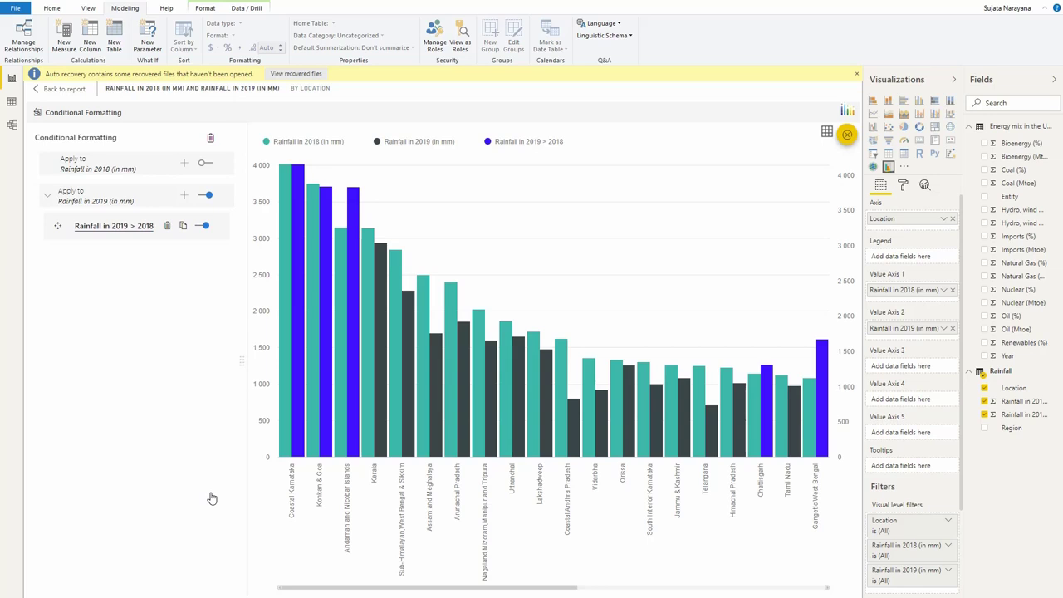
pyautogui.click(58, 89)
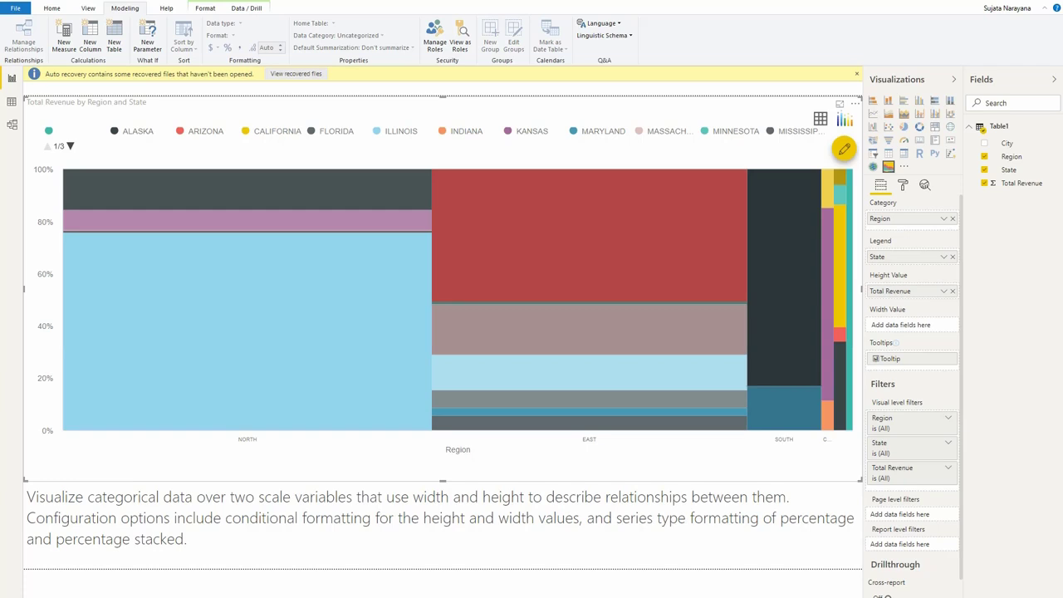
# Replace the Total Revenue by Region and State chart with a new blank visual of the same type, enlarged to fill the space above the description
pyautogui.press('Delete')
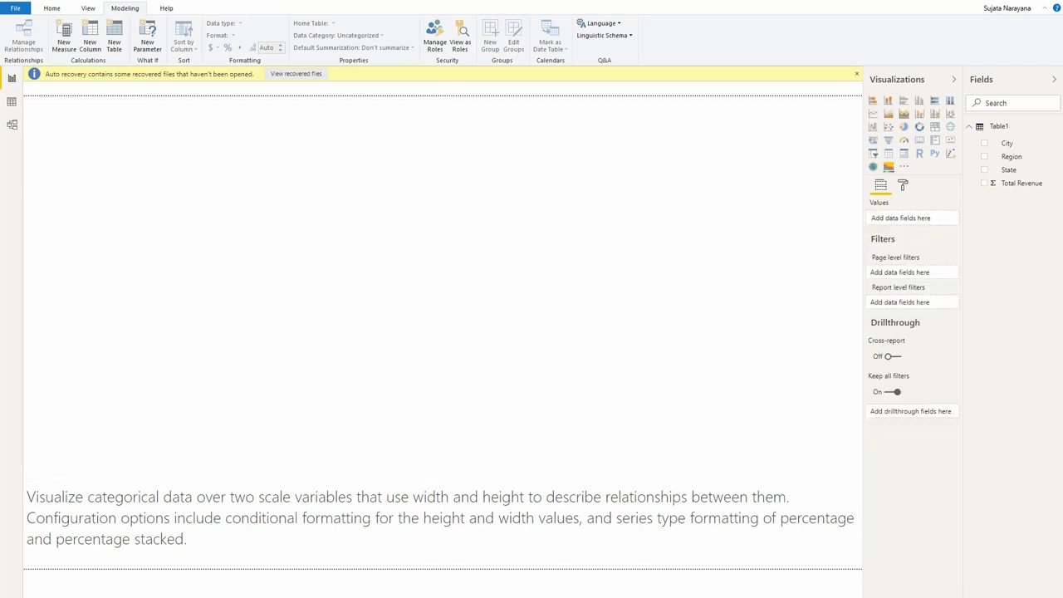
pyautogui.click(889, 166)
pyautogui.moveTo(443, 231); pyautogui.dragTo(449, 481)
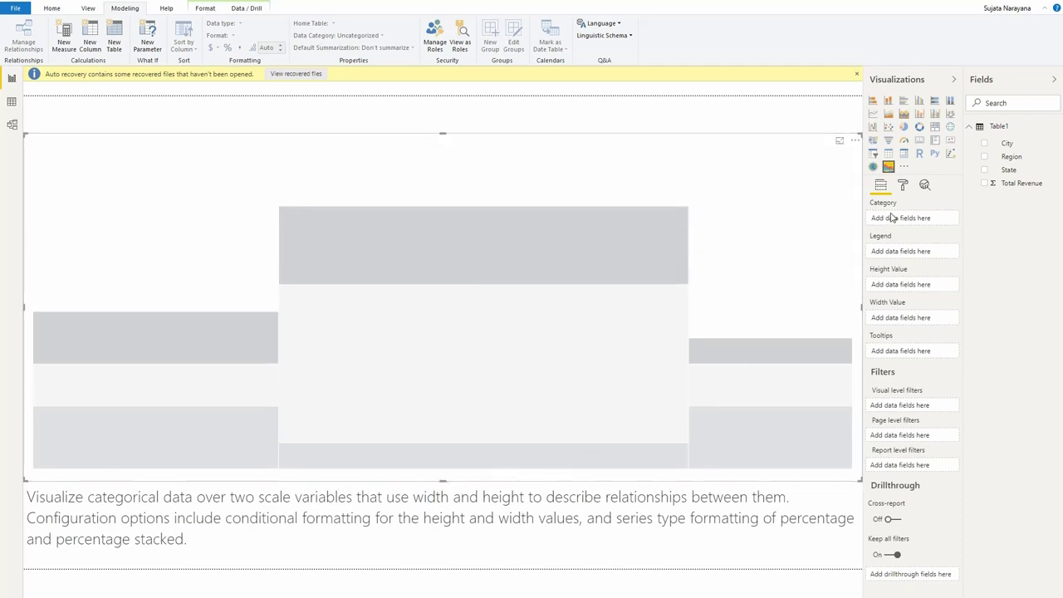
# Assign Region as the chart's Category and Total Revenue as its Height Value
pyautogui.moveTo(1011, 162); pyautogui.dragTo(909, 224)
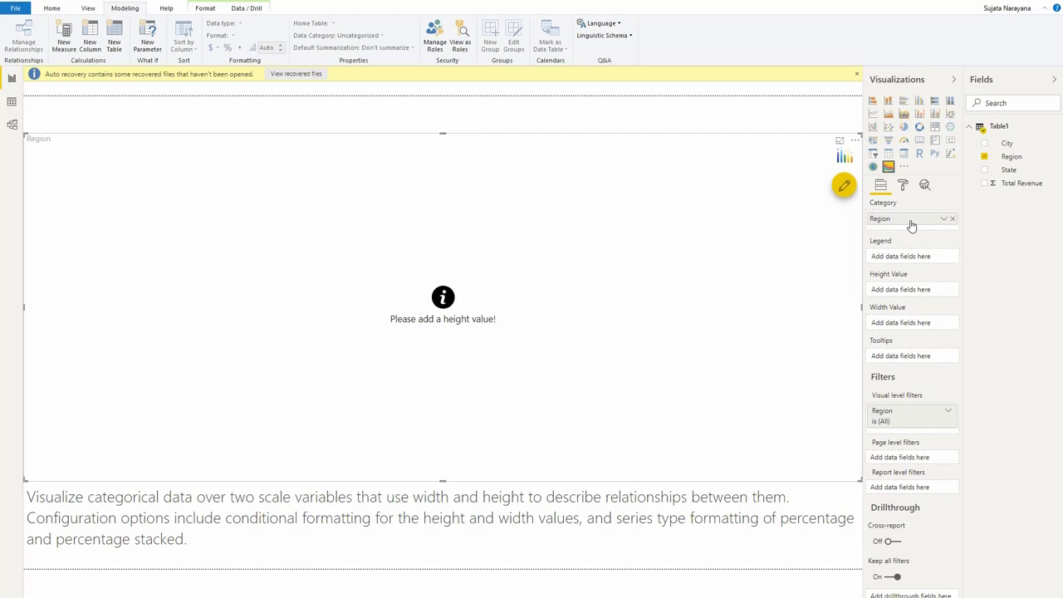
pyautogui.moveTo(1015, 184); pyautogui.dragTo(910, 298)
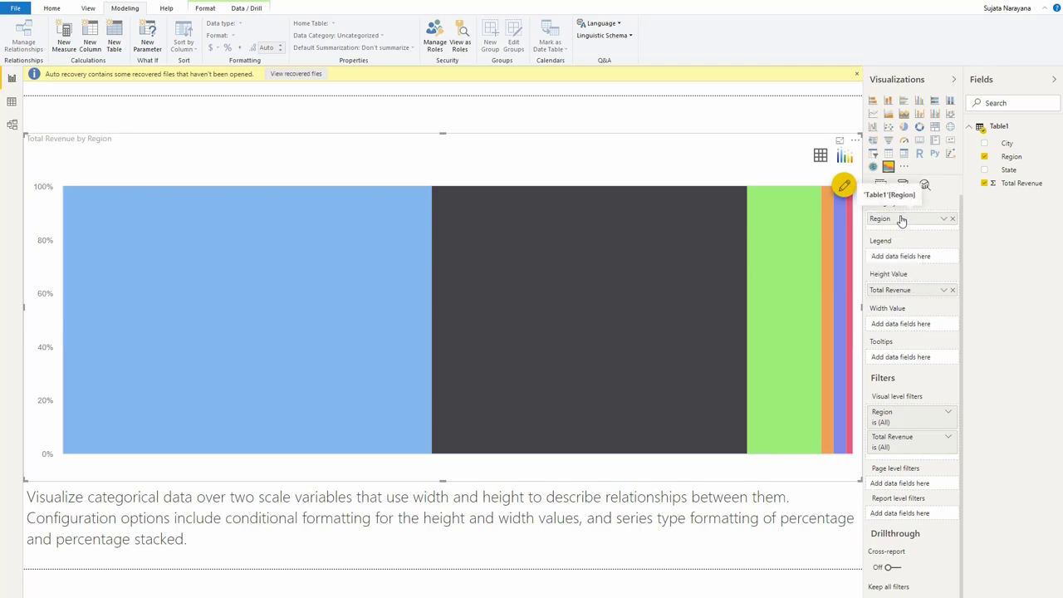
pyautogui.moveTo(350, 323)
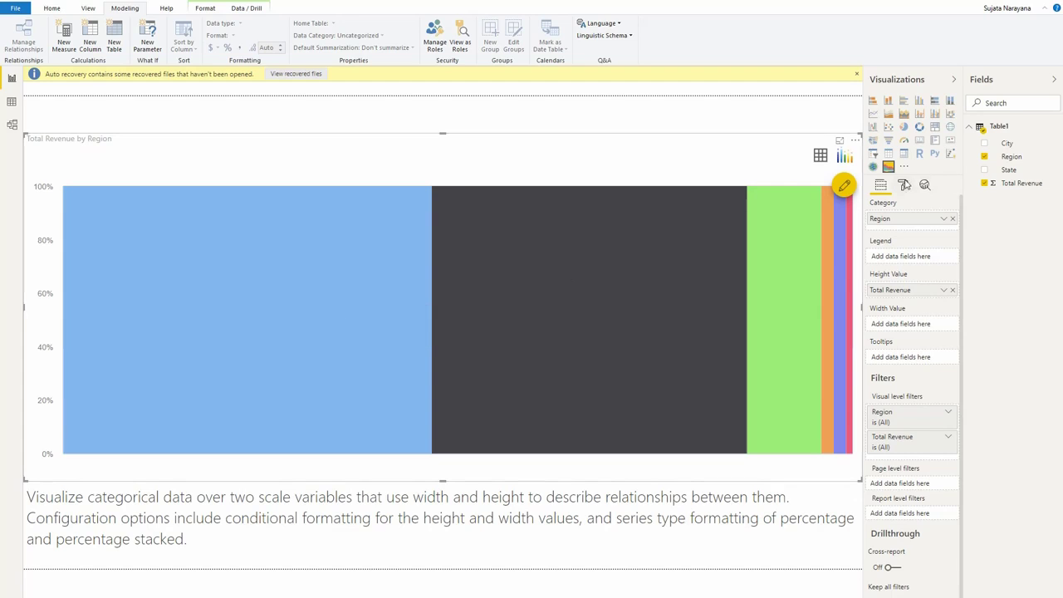
# Turn on the X Axis title and axis labels, and set the label text size to 8
pyautogui.click(903, 184)
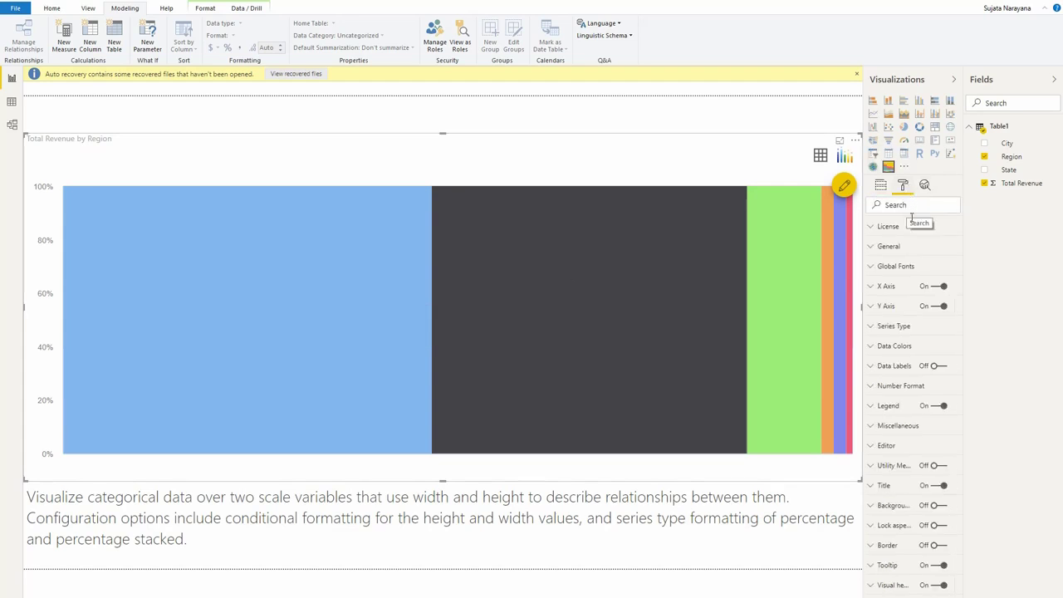
pyautogui.click(902, 287)
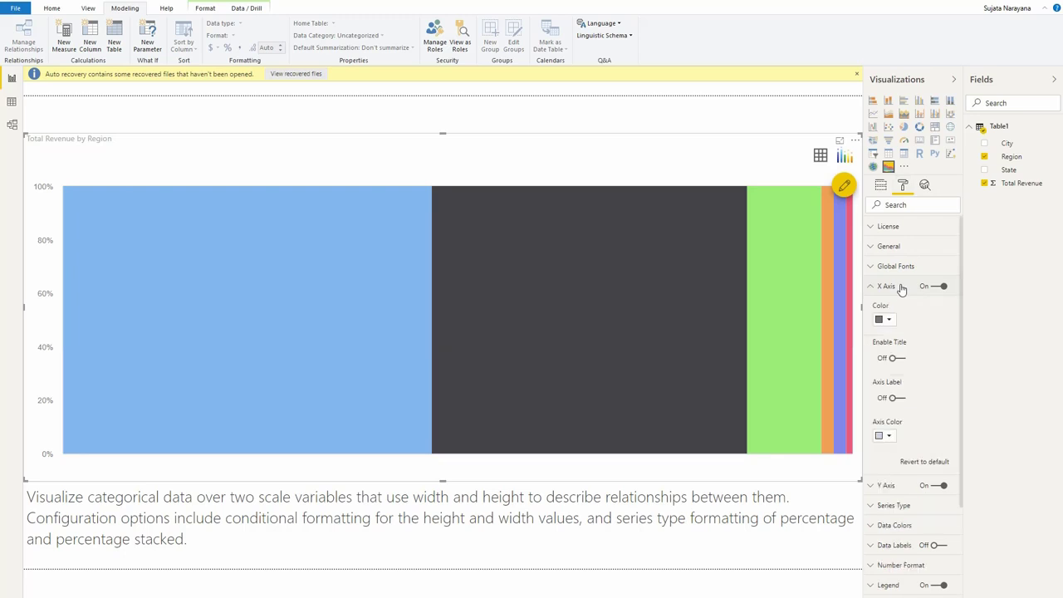
pyautogui.click(897, 359)
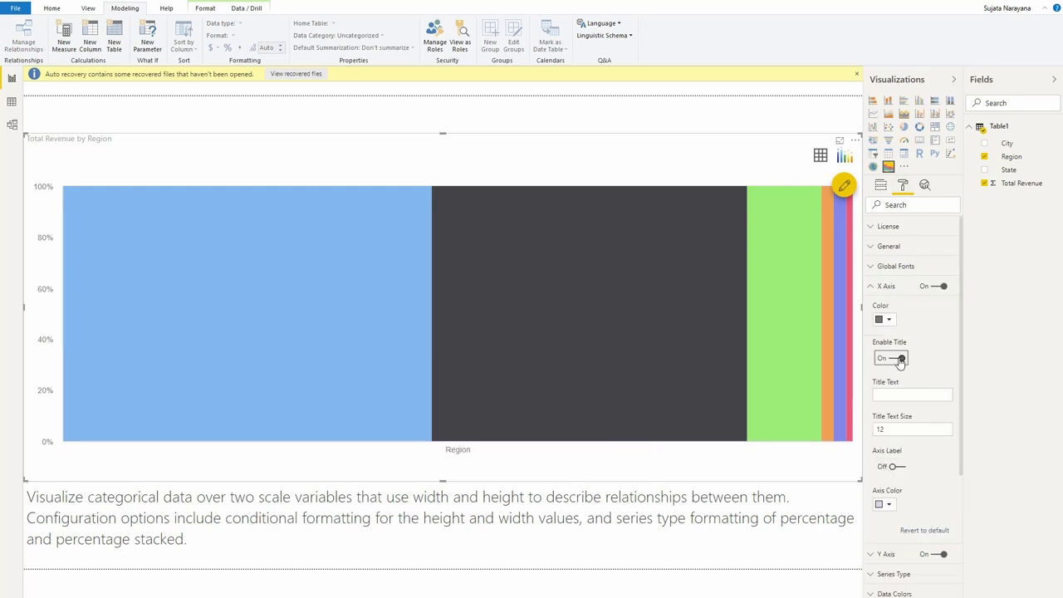
pyautogui.click(896, 467)
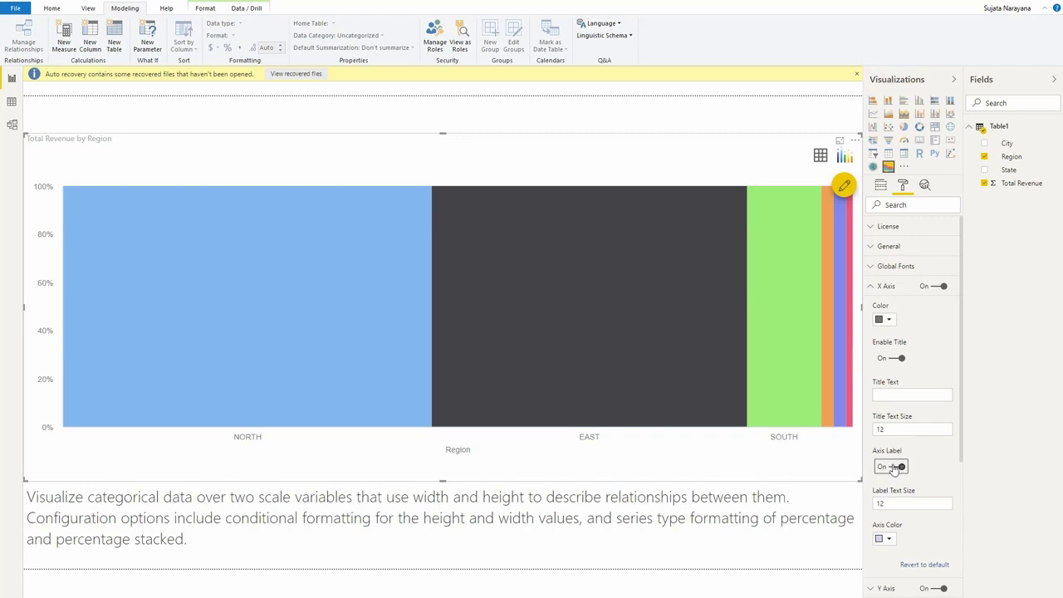
pyautogui.click(897, 505)
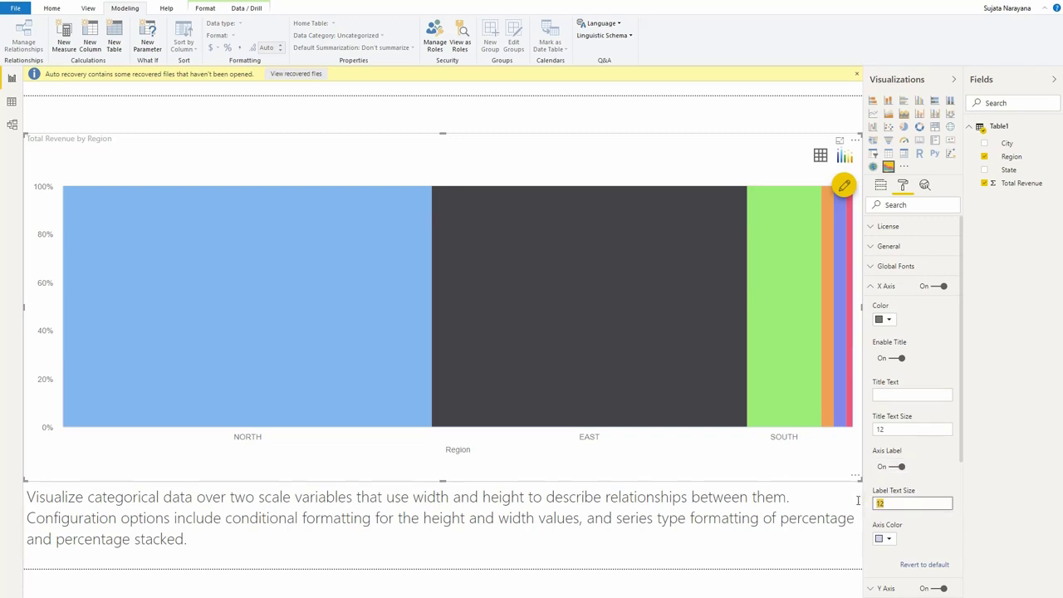
pyautogui.write('8')
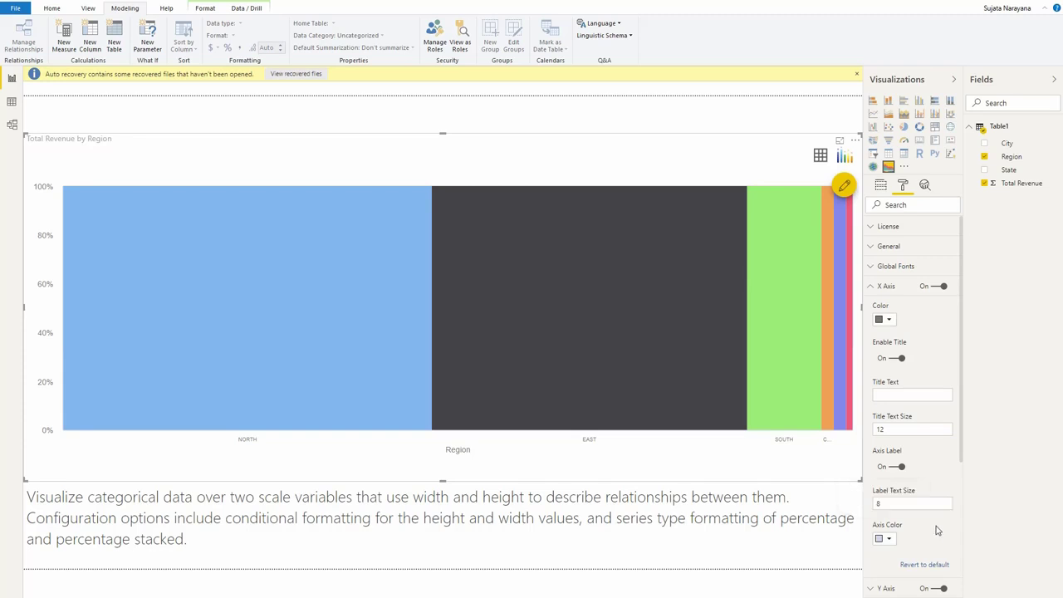
# Add State to the chart's Legend and examine the state segments within the North and East regions
pyautogui.click(881, 185)
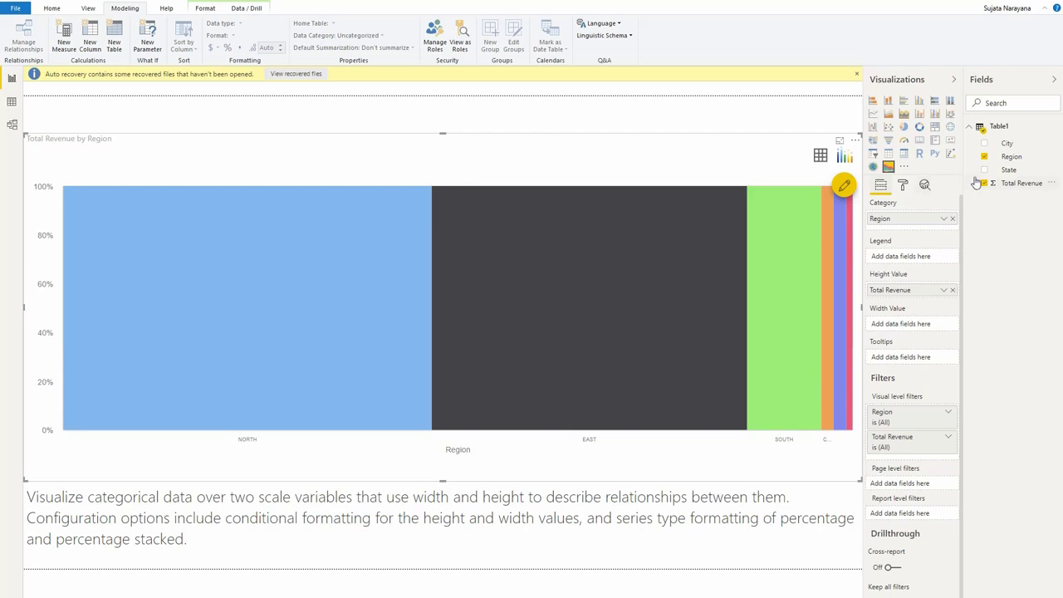
pyautogui.moveTo(1009, 170); pyautogui.dragTo(911, 260)
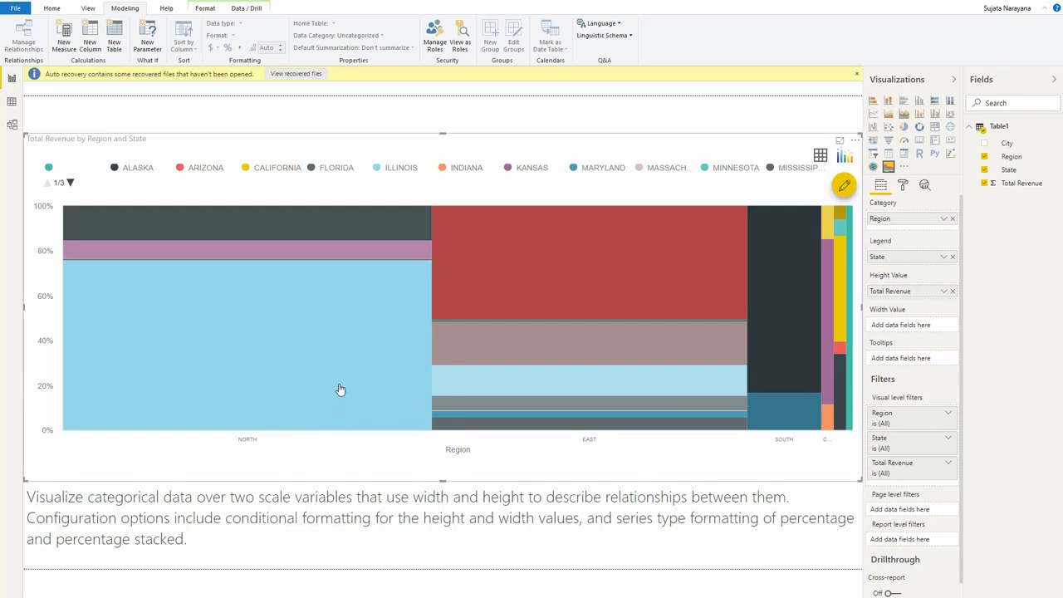
pyautogui.moveTo(339, 390)
pyautogui.moveTo(329, 255)
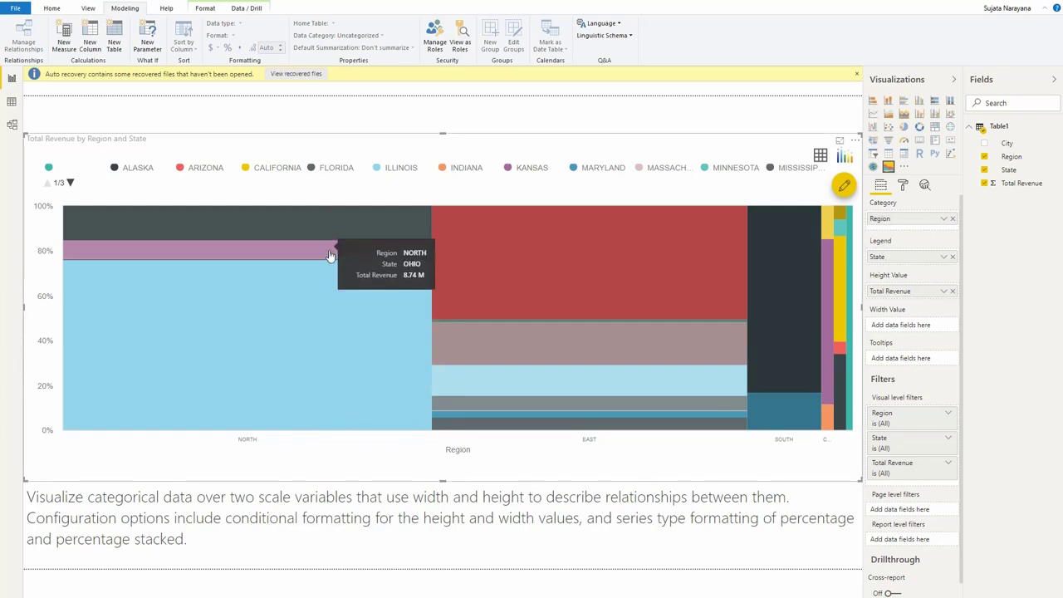
pyautogui.moveTo(329, 227)
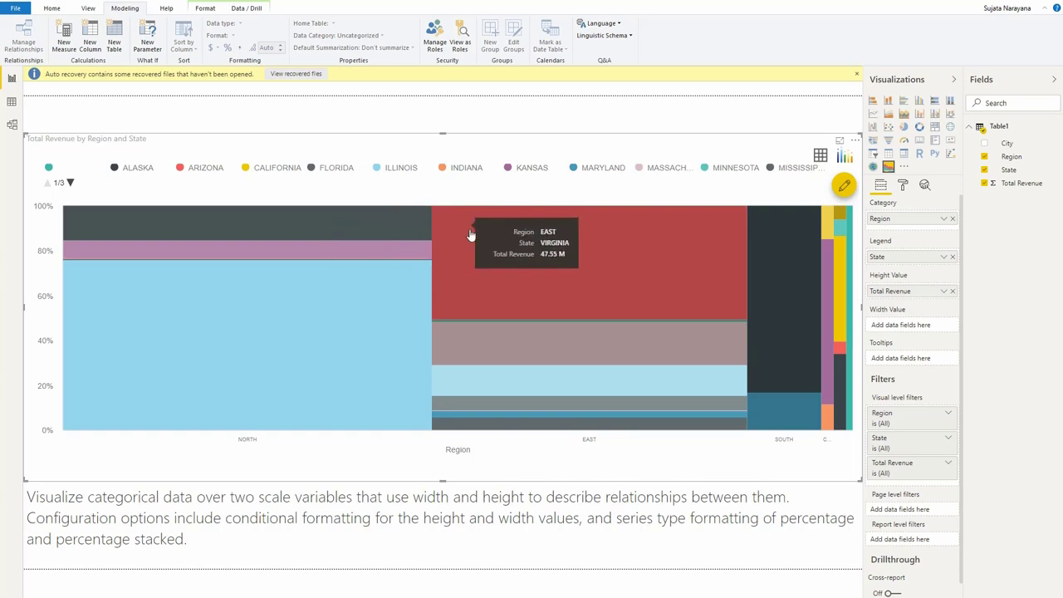
# Switch the revenue chart's series type to Stacked and back to Percentage Stacked
pyautogui.click(905, 186)
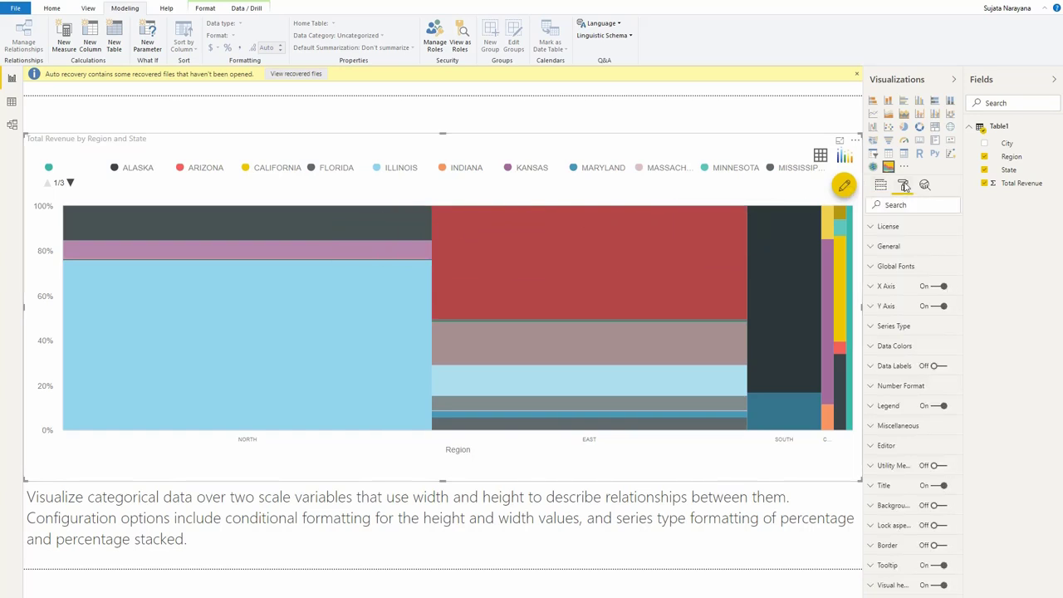
pyautogui.click(887, 329)
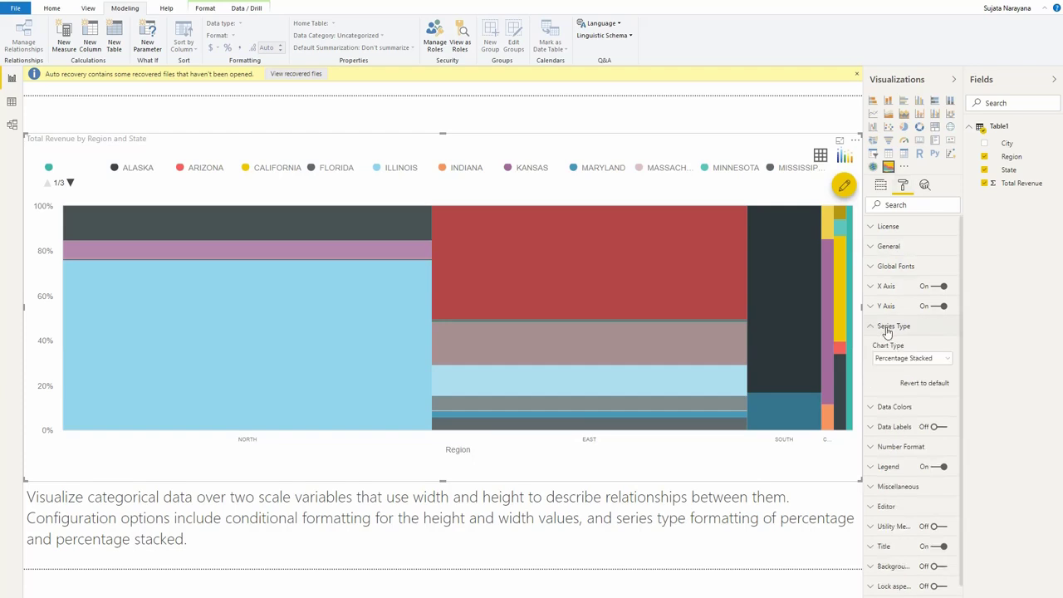
pyautogui.click(895, 359)
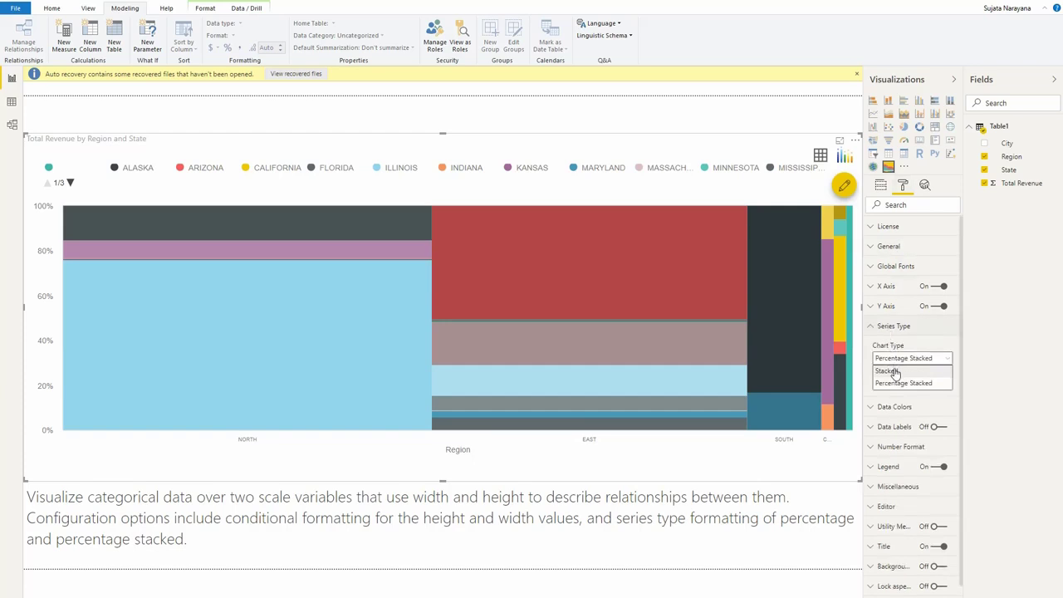
pyautogui.click(893, 372)
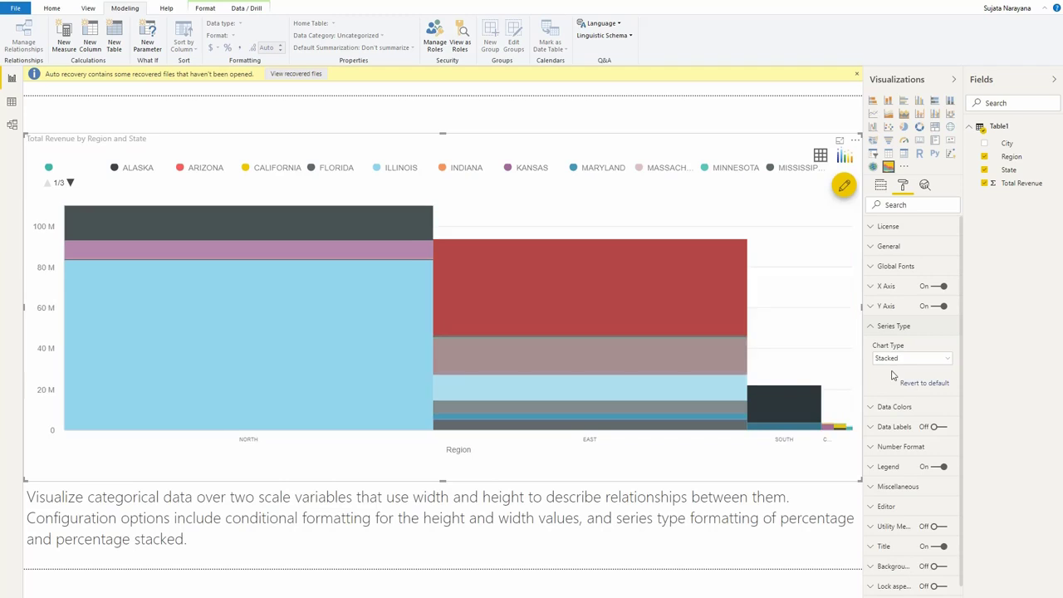
pyautogui.click(895, 362)
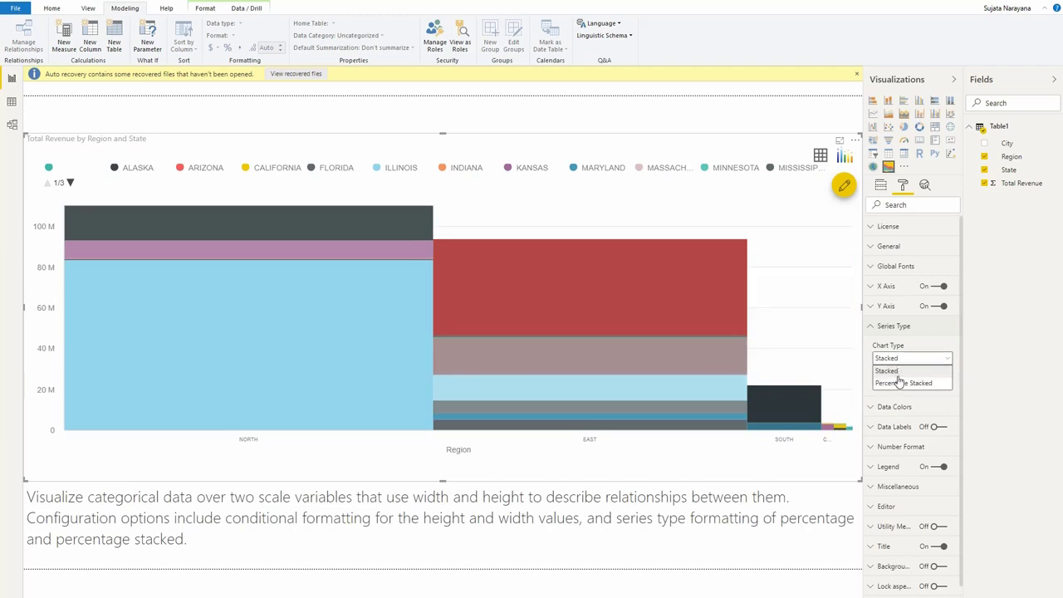
pyautogui.click(895, 385)
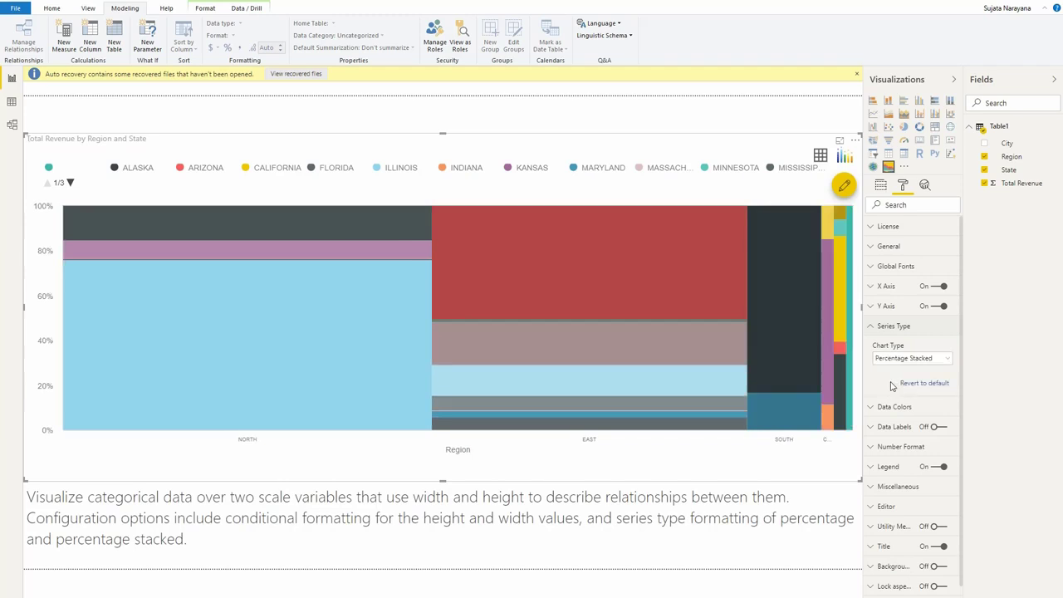
pyautogui.click(878, 331)
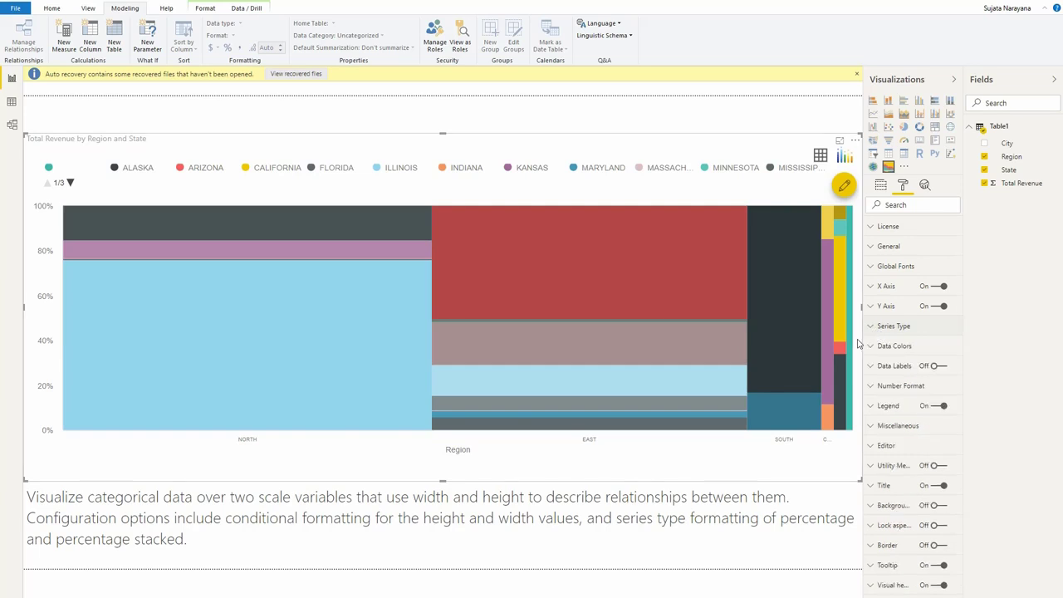
# Set the chart's tooltip to the report page named Tooltip and check the city revenue tooltips on the East and North segments
pyautogui.click(881, 186)
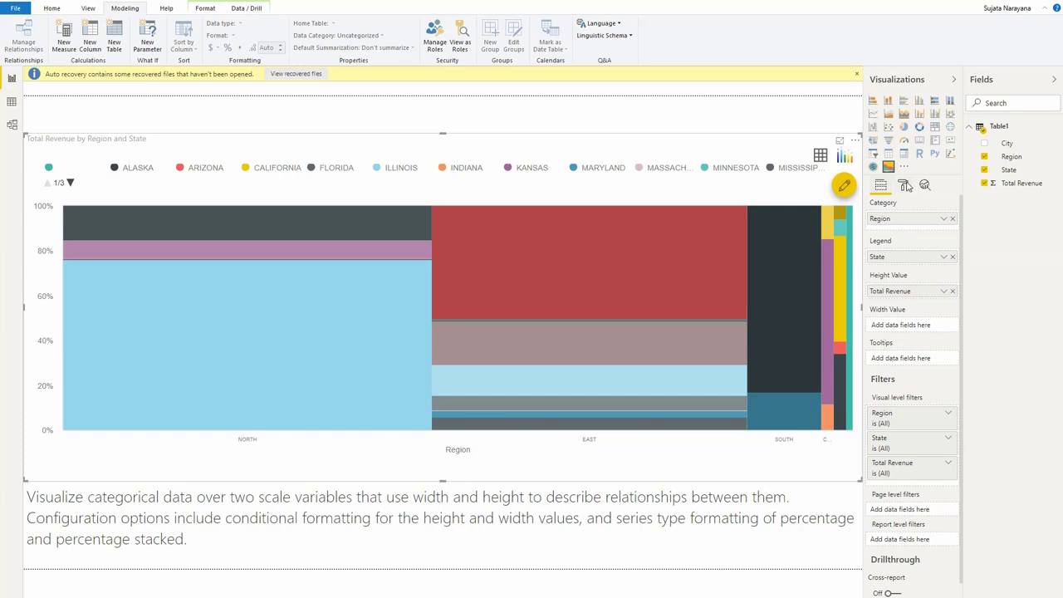
pyautogui.click(904, 185)
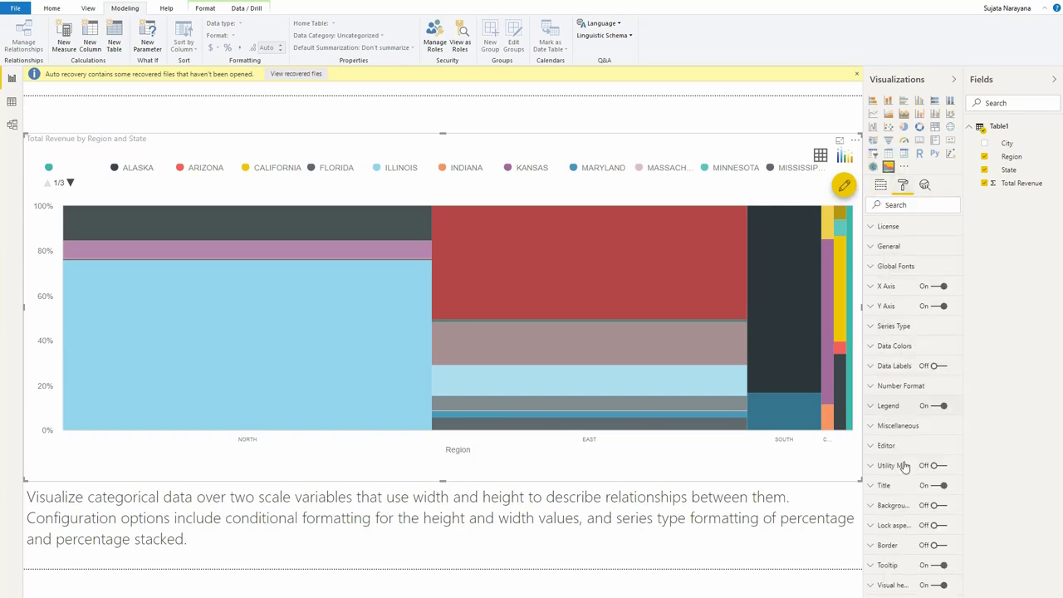
pyautogui.click(890, 568)
pyautogui.scroll(-3, 901, 548)
pyautogui.click(905, 521)
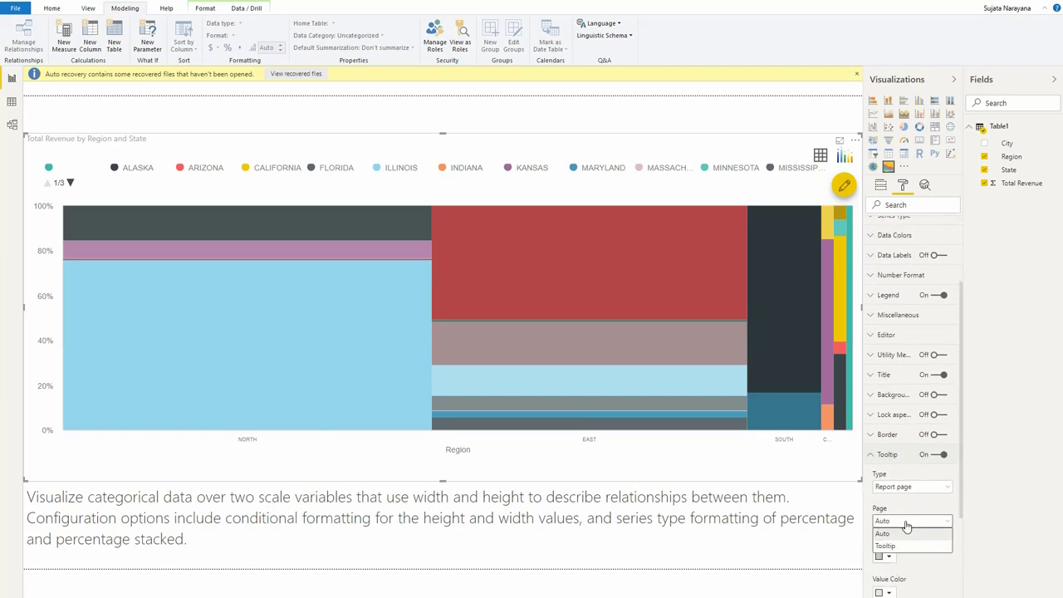
pyautogui.click(907, 546)
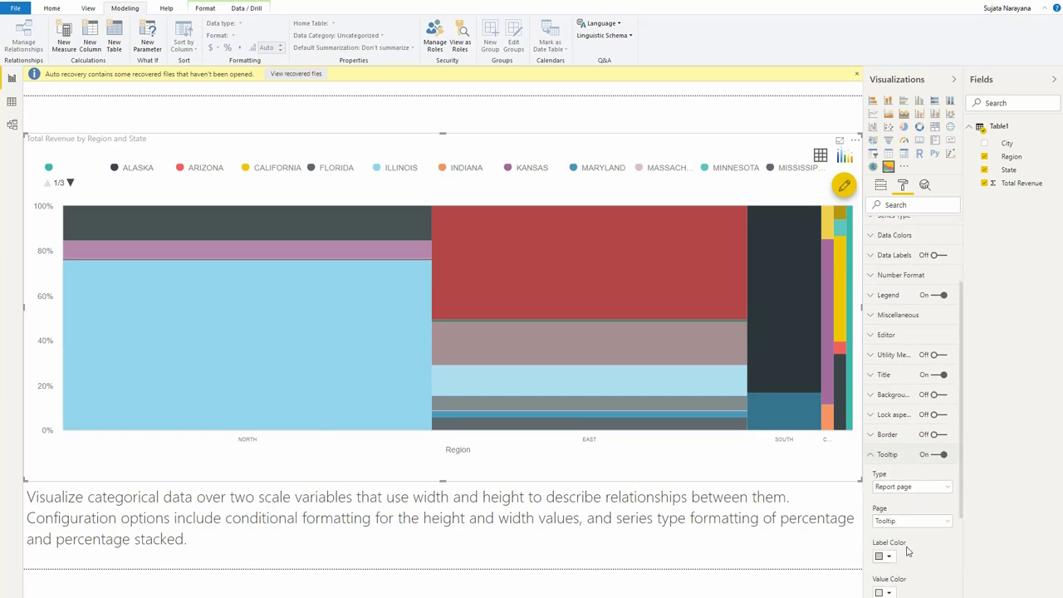
pyautogui.moveTo(585, 268)
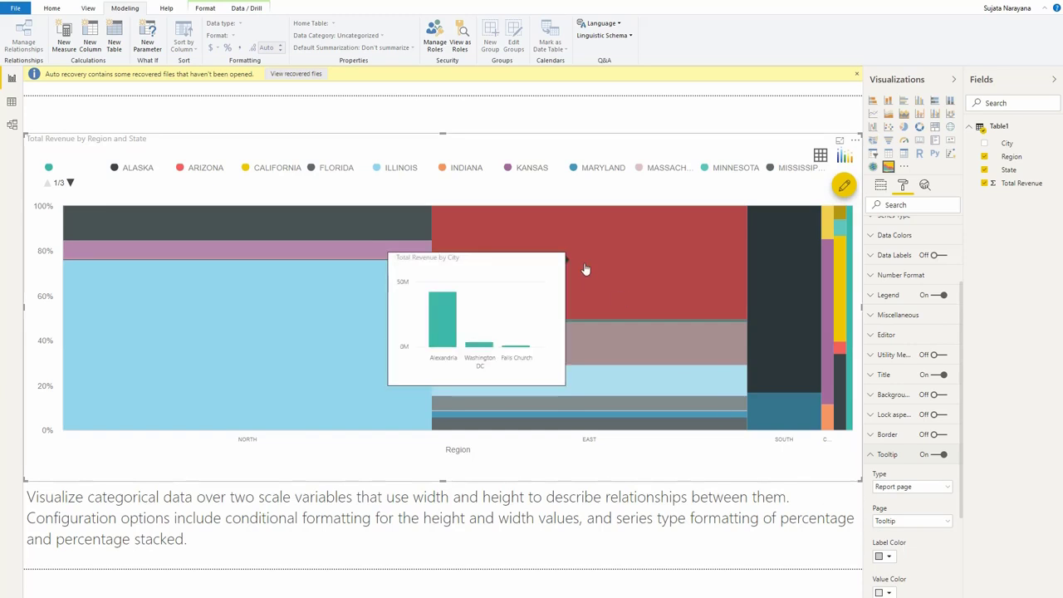
pyautogui.moveTo(370, 268)
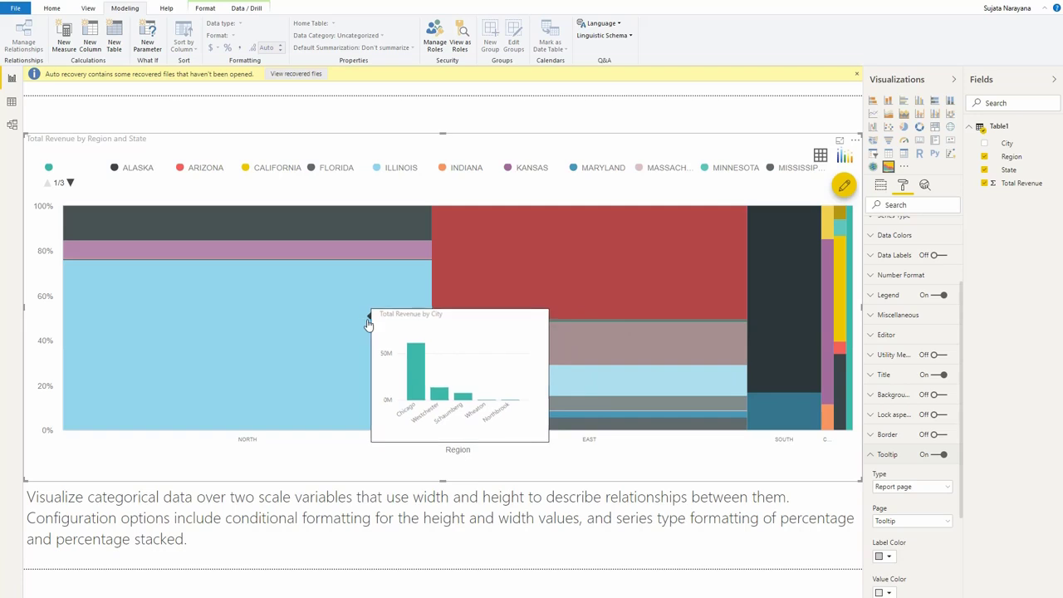
# Add a conditional formatting rule that colours Total Revenue segments below 1000000 red-orange
pyautogui.click(845, 186)
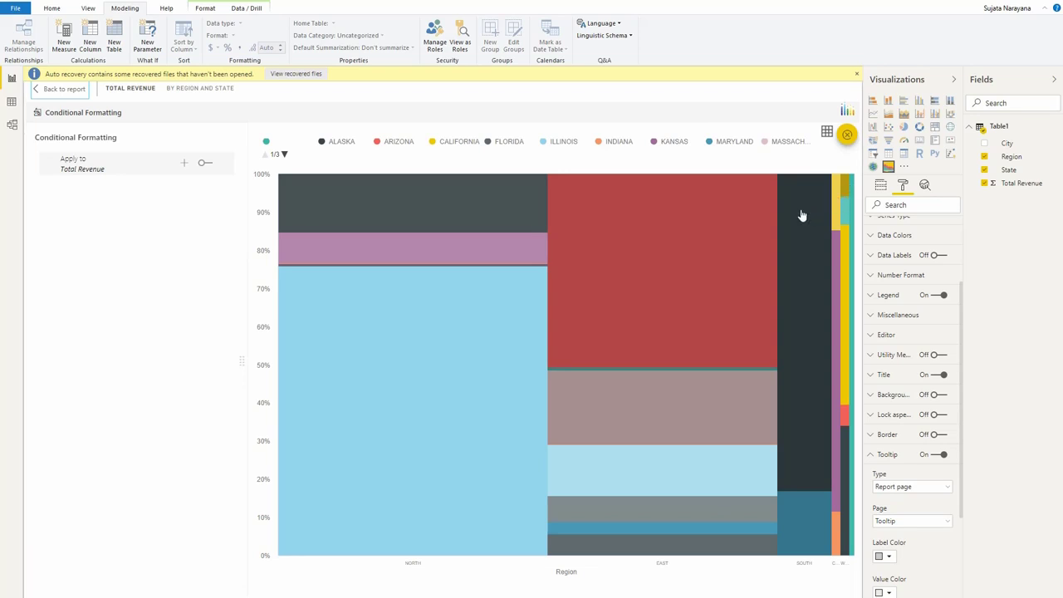
pyautogui.click(187, 165)
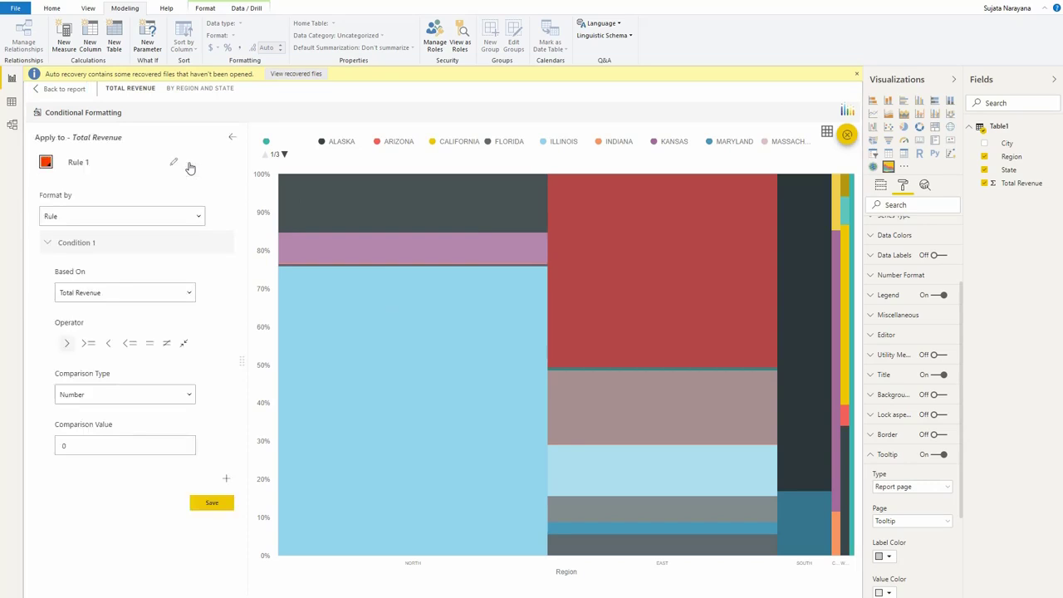
pyautogui.click(111, 344)
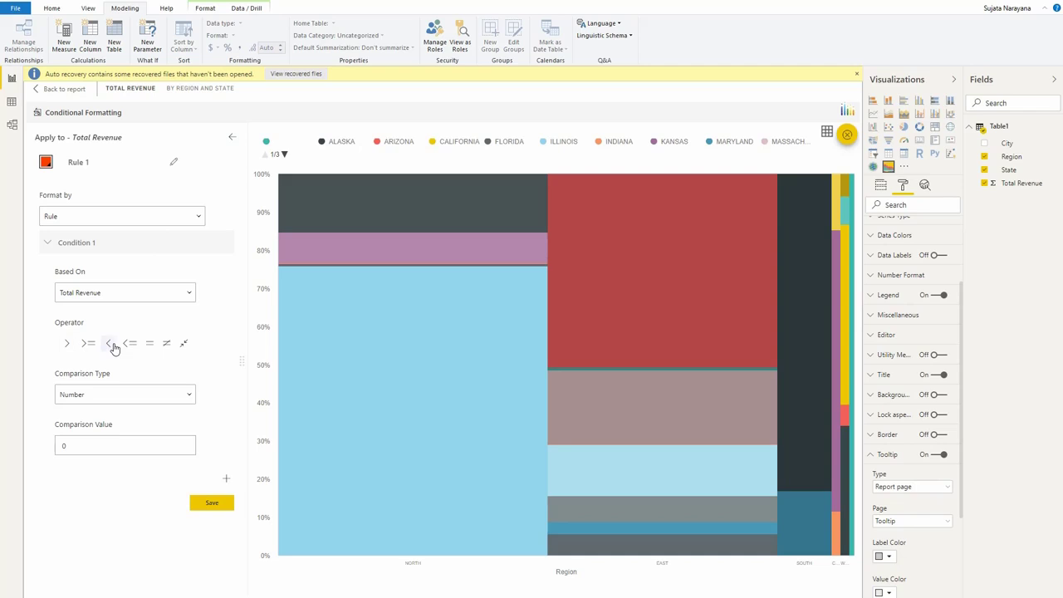
pyautogui.moveTo(109, 445); pyautogui.dragTo(36, 444)
pyautogui.click(209, 505)
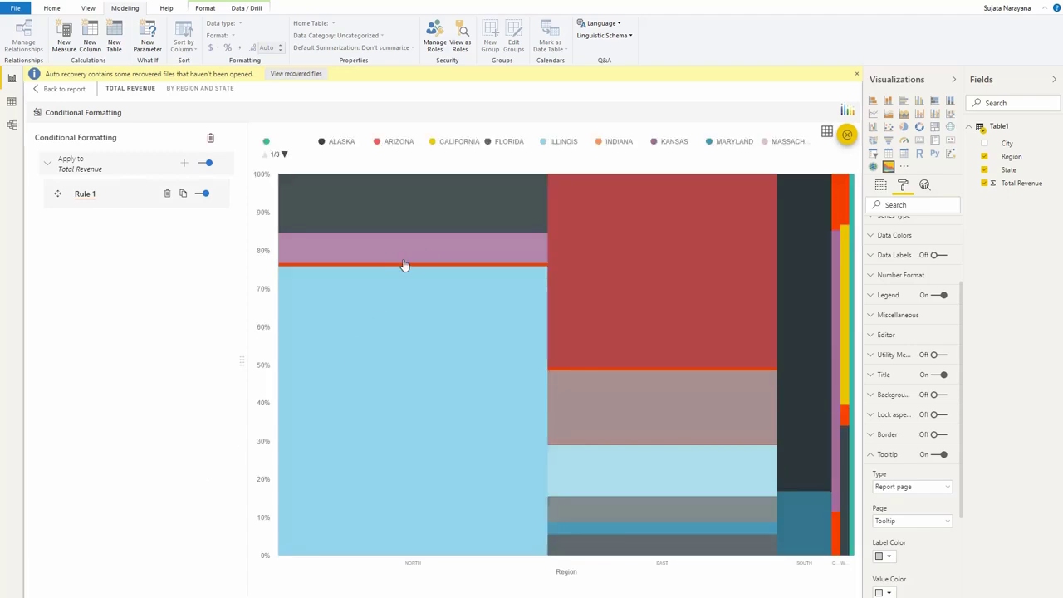
pyautogui.moveTo(605, 344)
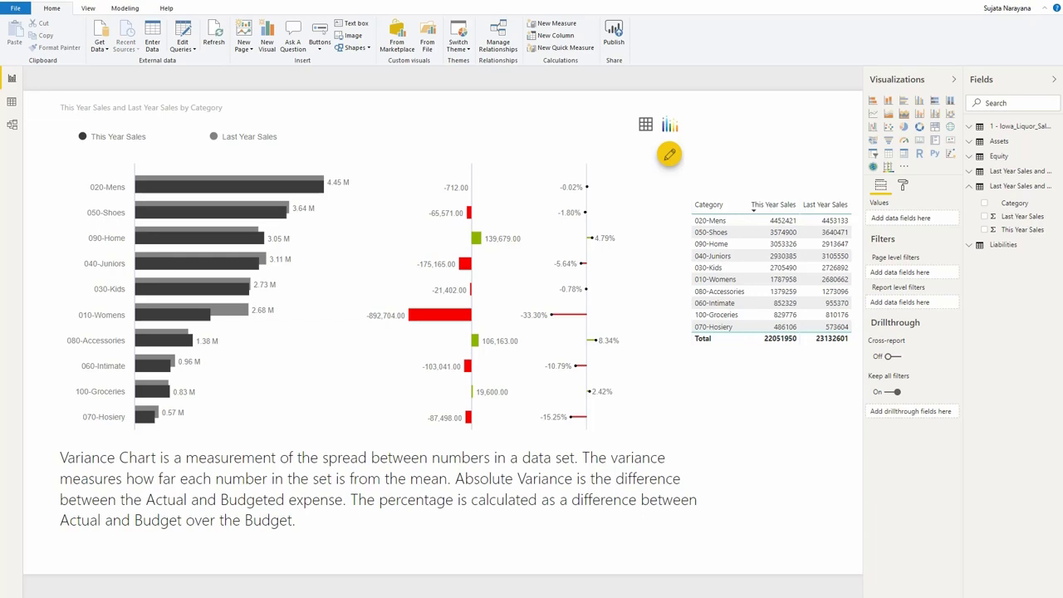
# On the page with the blank variance chart, assign Category as its Category, This Year Sales as Actual Value and Last Year Sales as Comparison Value
pyautogui.click(301, 596)
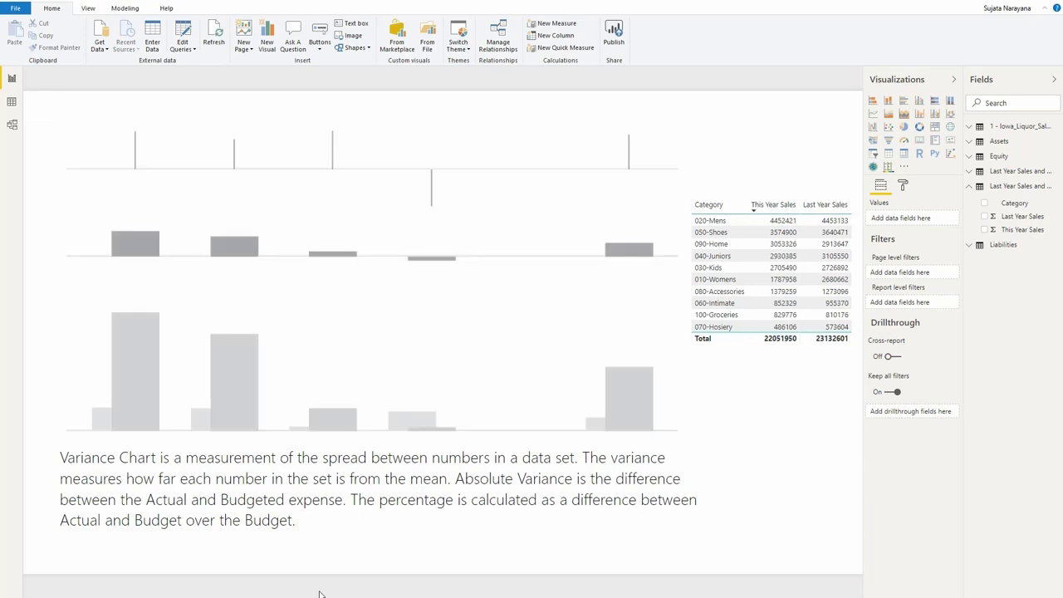
pyautogui.click(499, 407)
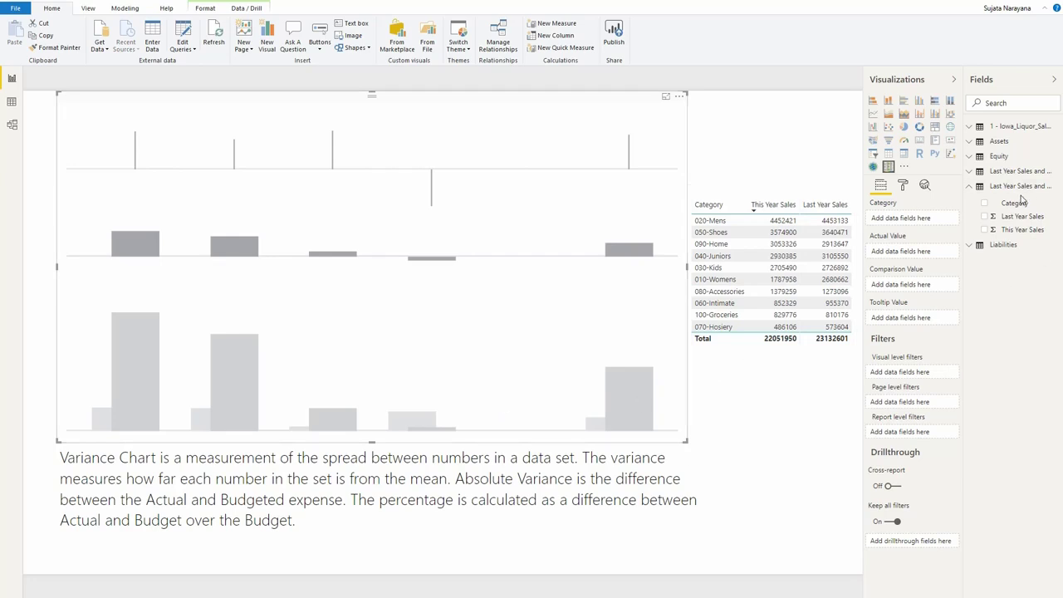
pyautogui.moveTo(1014, 205); pyautogui.dragTo(926, 220)
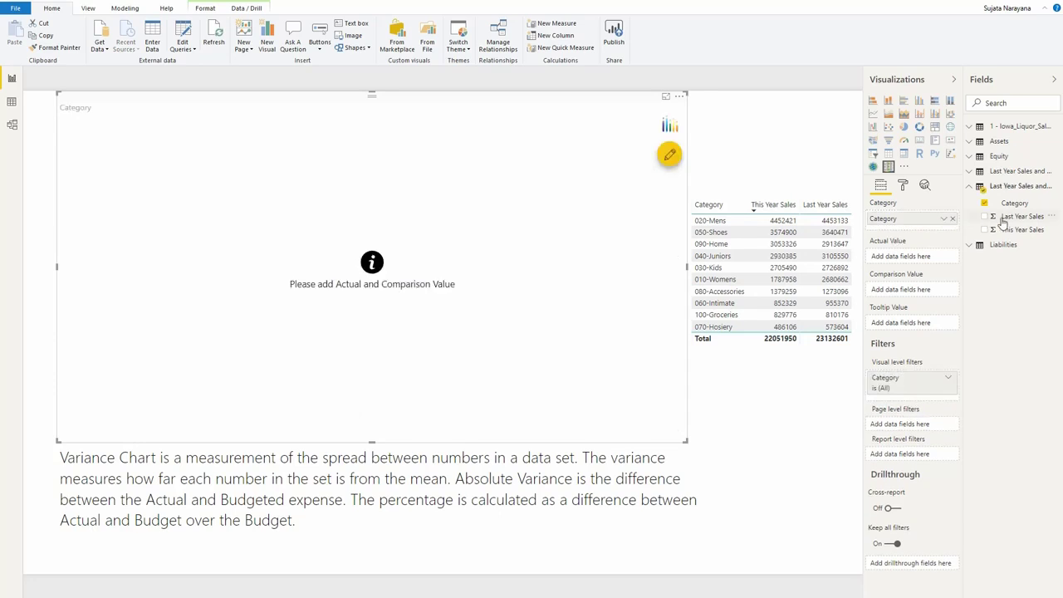
pyautogui.moveTo(1031, 227); pyautogui.dragTo(928, 255)
pyautogui.moveTo(1015, 218); pyautogui.dragTo(919, 296)
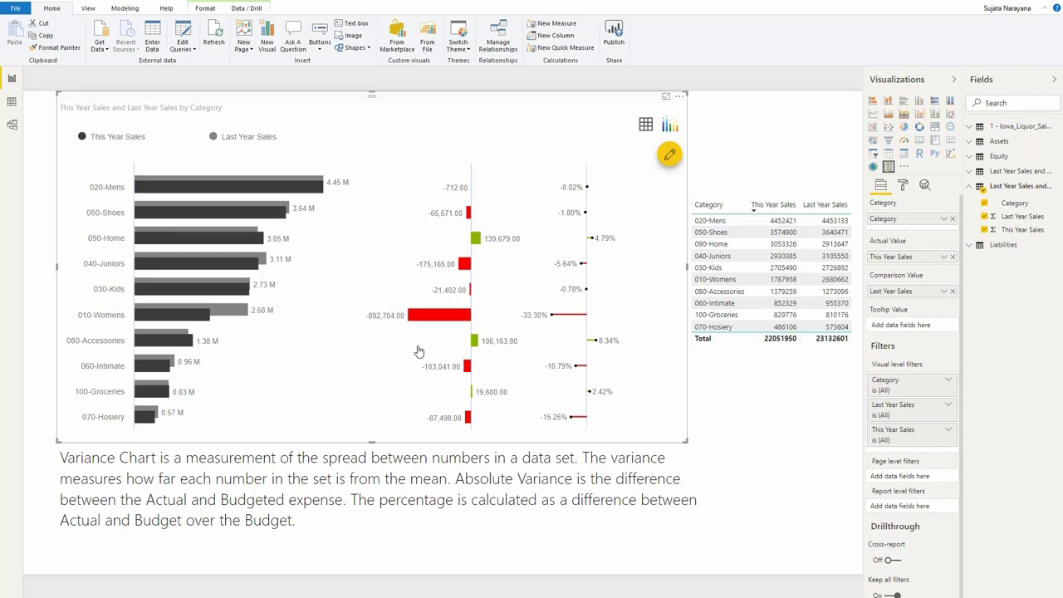
# Start a conditional formatting rule for This Year Sales in the variance chart and set its colour to bright green
pyautogui.click(670, 155)
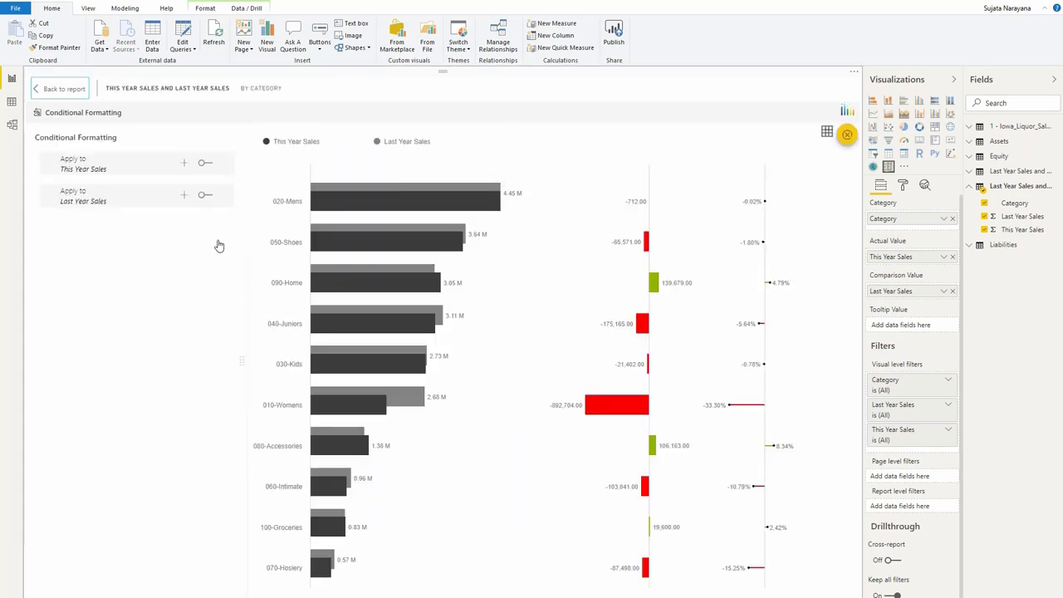
pyautogui.click(185, 163)
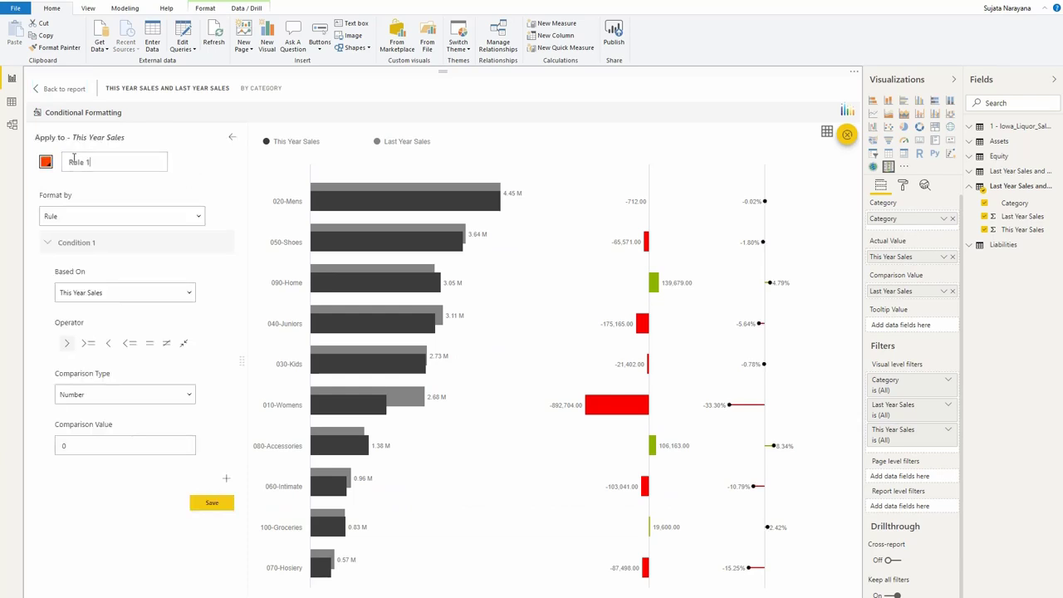
pyautogui.click(46, 162)
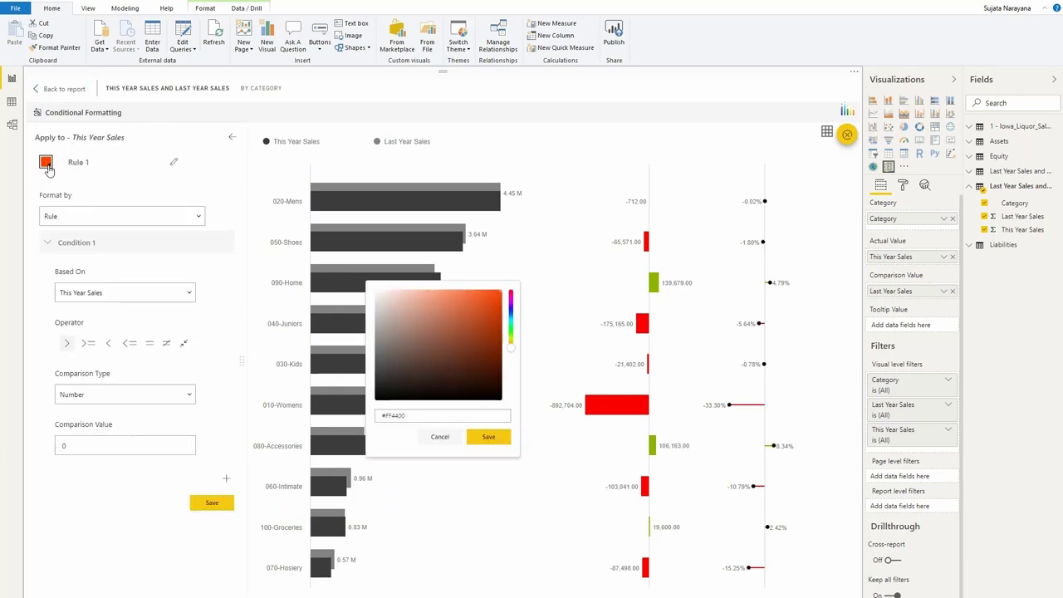
pyautogui.click(511, 331)
pyautogui.moveTo(511, 331); pyautogui.dragTo(509, 338)
pyautogui.click(486, 438)
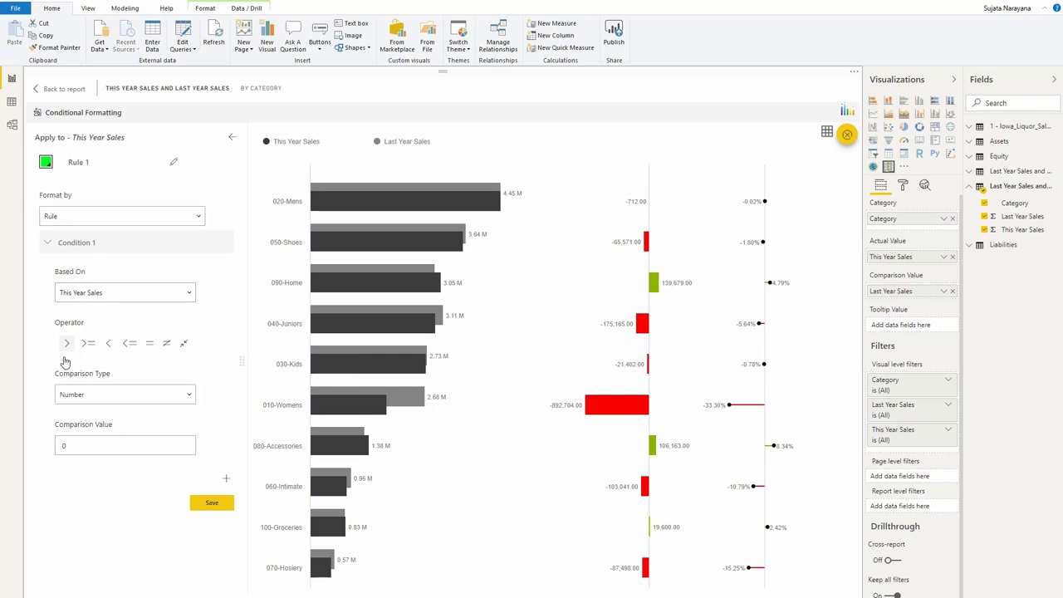
# Make the rule compare This Year Sales as greater than the Last Year Sales value, save it and return to the report
pyautogui.click(129, 397)
pyautogui.click(129, 449)
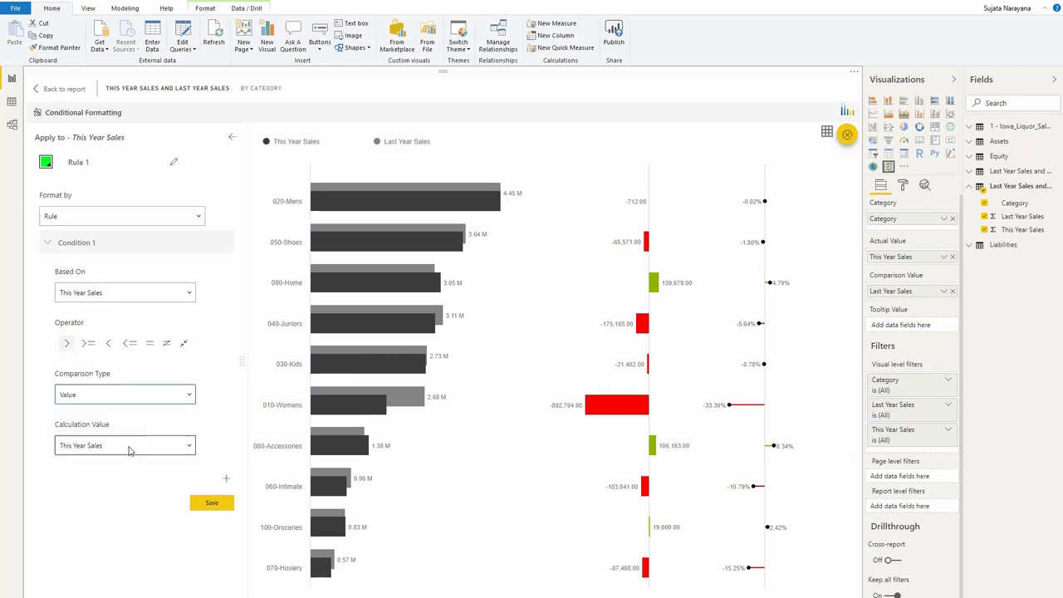
pyautogui.click(127, 451)
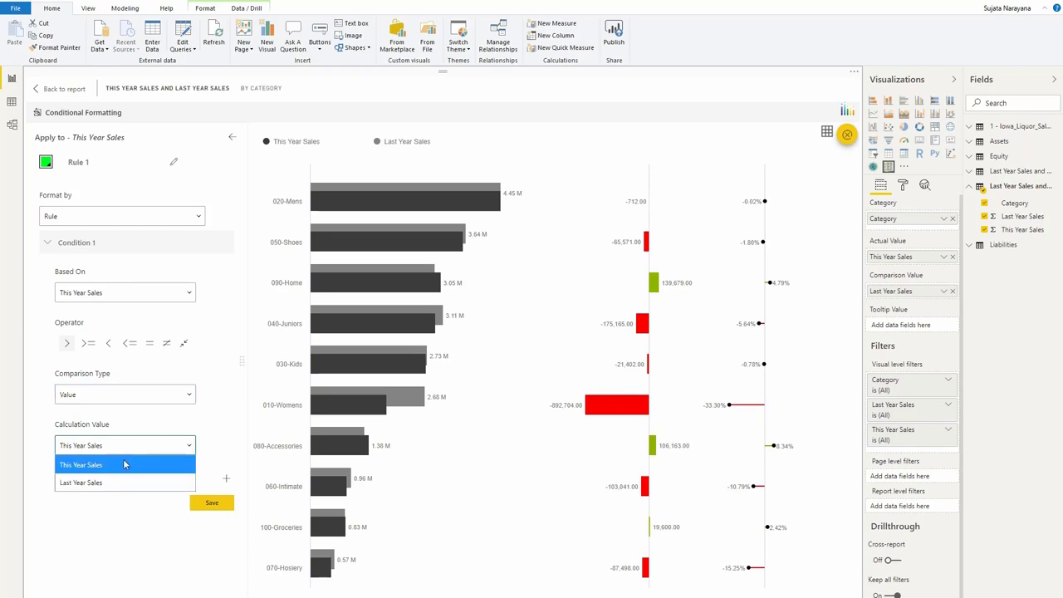
pyautogui.click(122, 484)
pyautogui.click(118, 493)
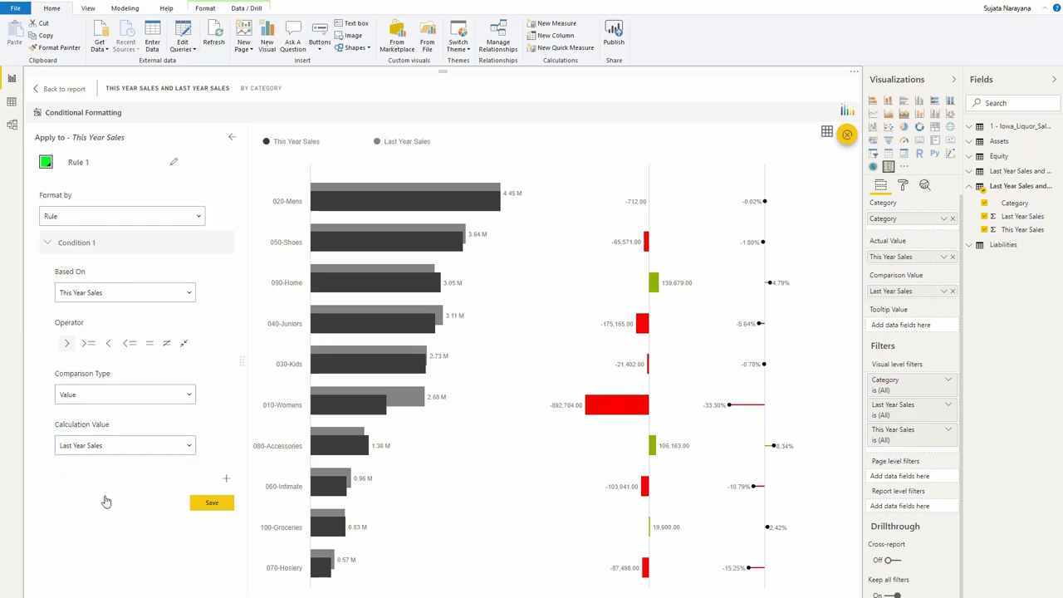
pyautogui.click(219, 506)
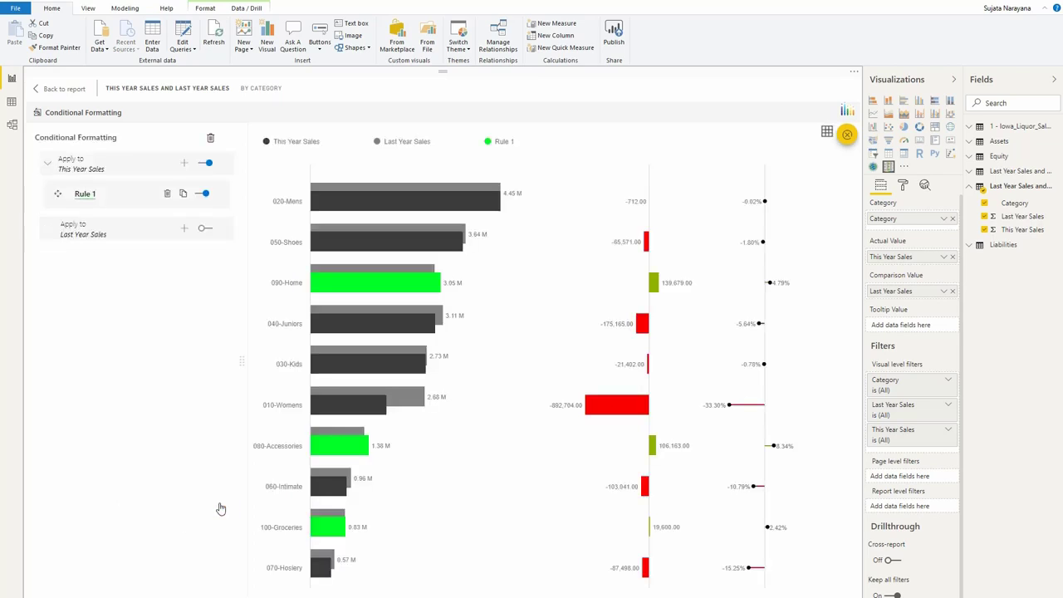
pyautogui.click(69, 89)
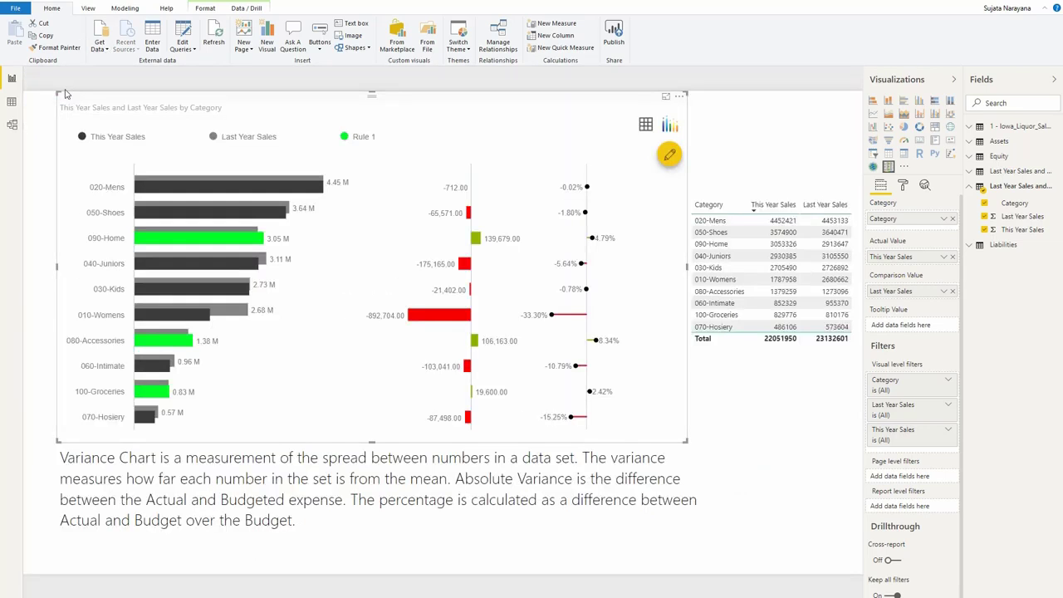